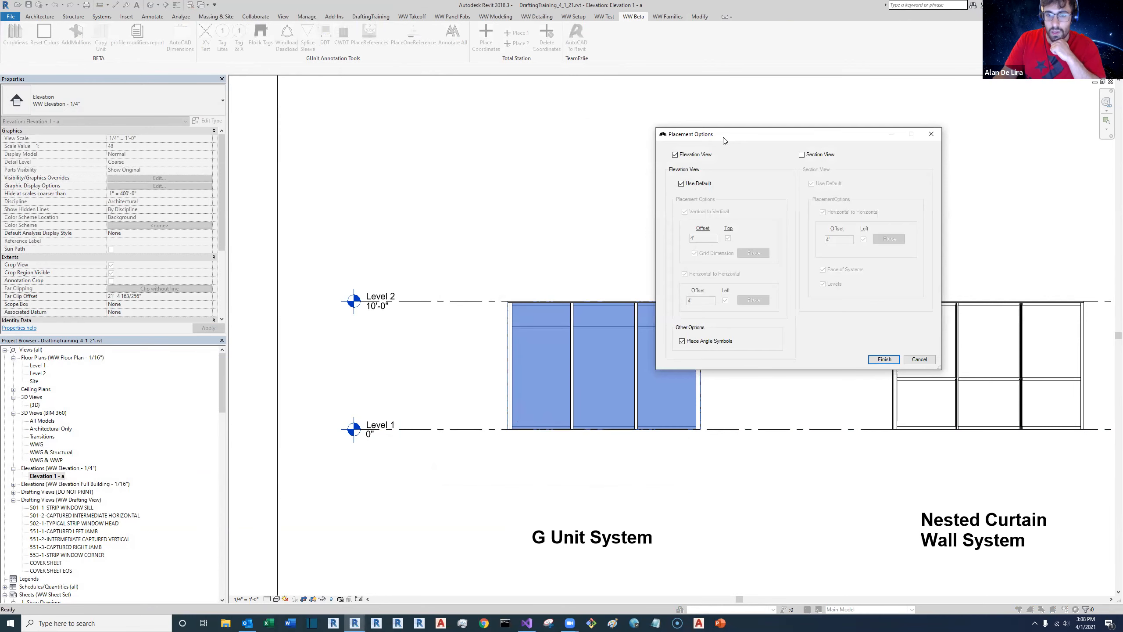
# Step: Place dimensions and angle symbols on the G Unit System elevation using the default elevation placement options
pyautogui.moveTo(724, 138); pyautogui.dragTo(623, 111)
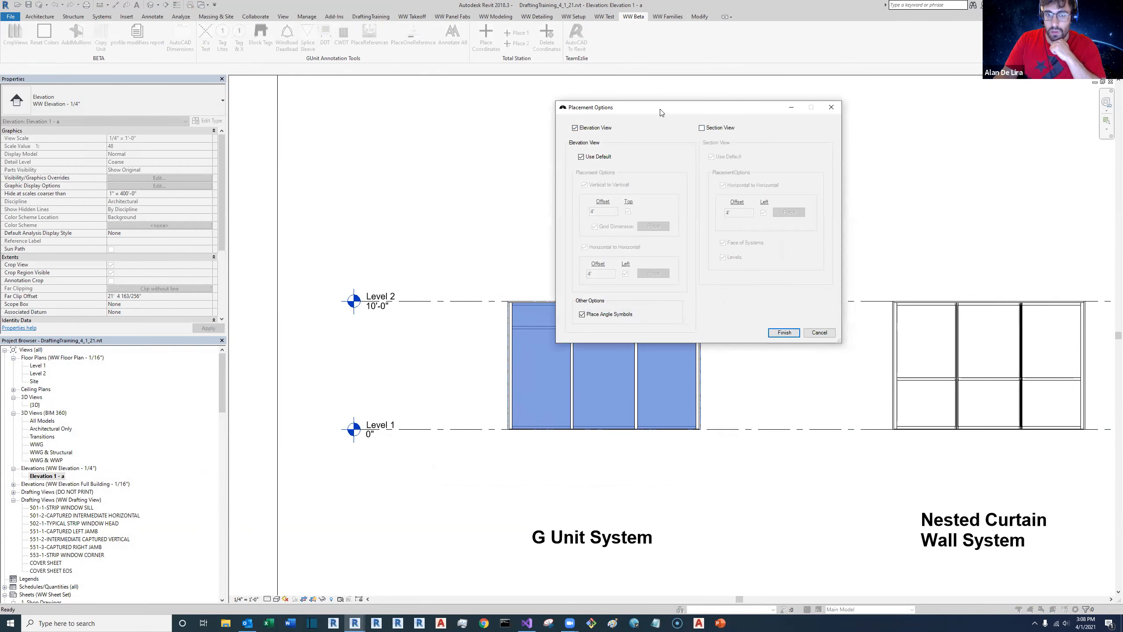
pyautogui.moveTo(663, 112); pyautogui.dragTo(707, 113)
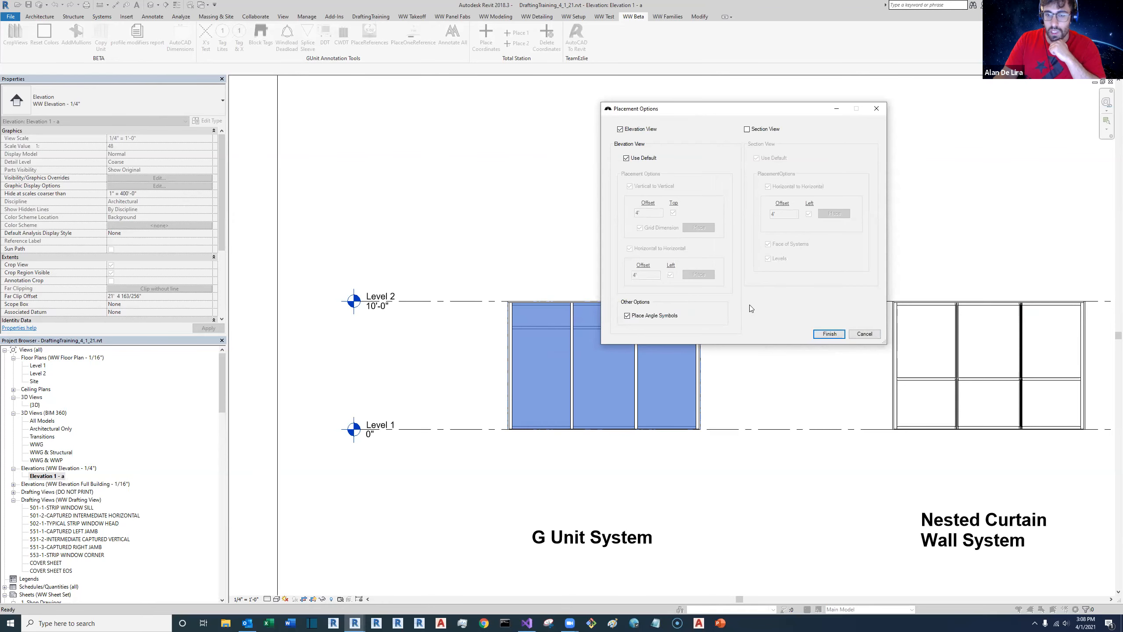
pyautogui.click(829, 333)
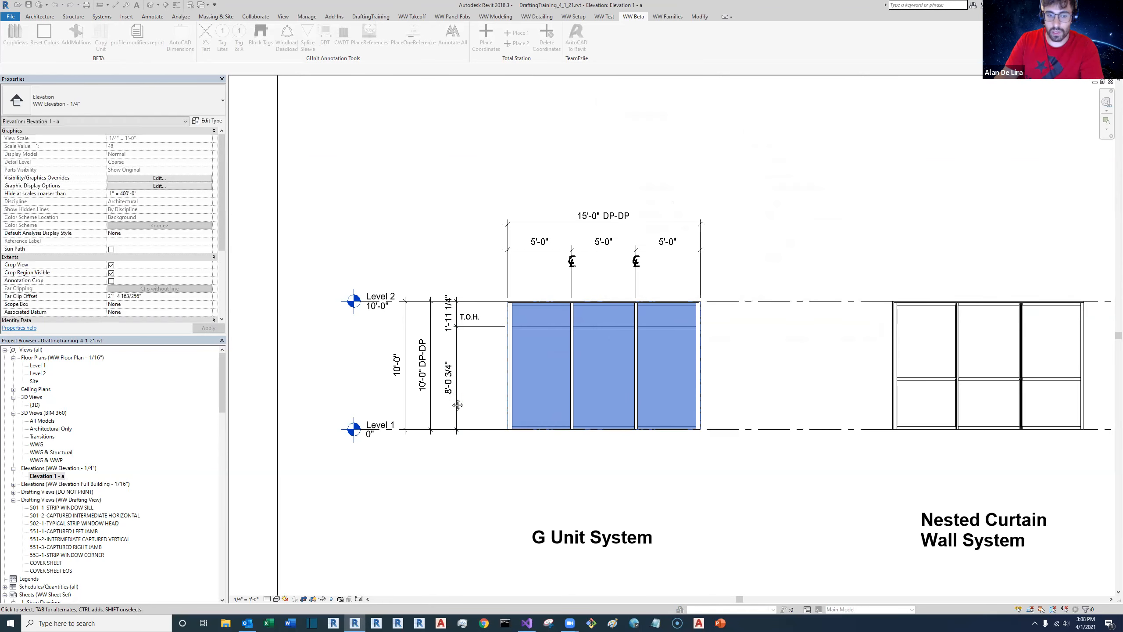
pyautogui.moveTo(496, 476); pyautogui.dragTo(561, 495, button='middle')
pyautogui.scroll(3, 507, 382)
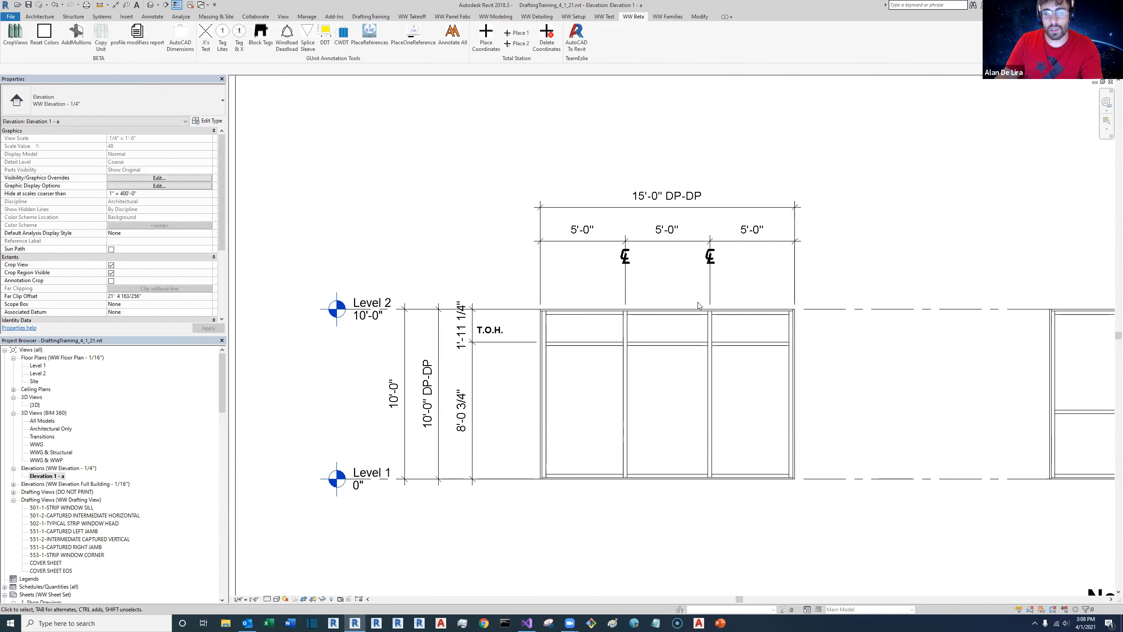
# Step: Undo the dimension placement on the G Unit System elevation
pyautogui.hotkey('ctrl', 'z')
pyautogui.moveTo(792, 446); pyautogui.dragTo(739, 432, button='middle')
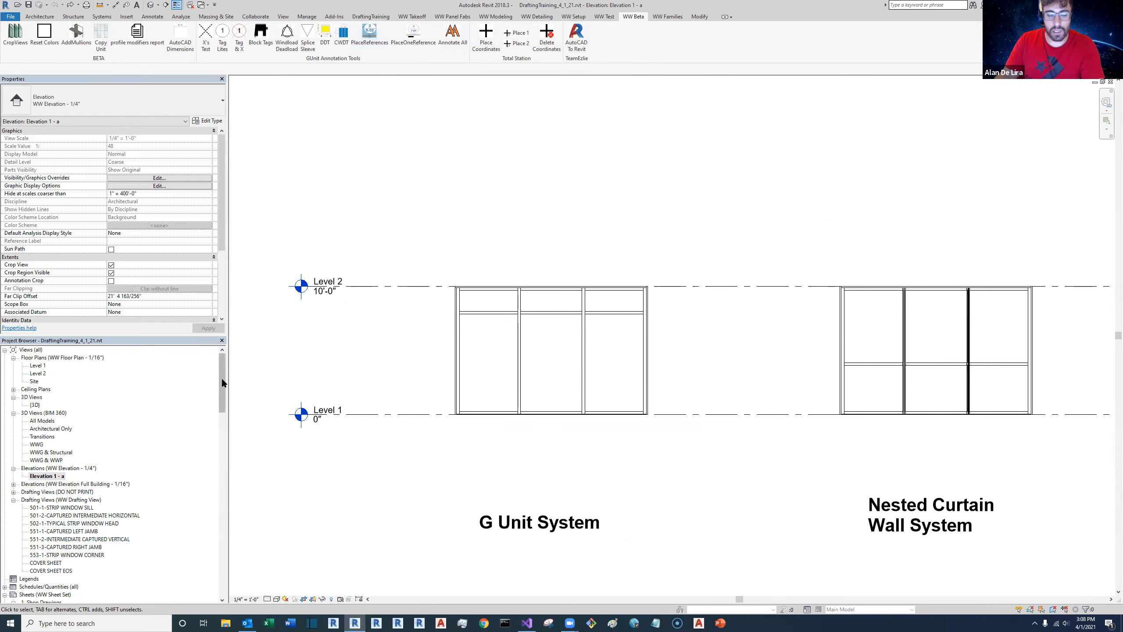
# Step: Open the 501-1-STRIP WINDOW SILL drafting view and examine its imported detail and the mullion name text
pyautogui.moveTo(222, 374)
pyautogui.mouseDown()
pyautogui.moveTo(220, 390)
pyautogui.moveTo(218, 368)
pyautogui.mouseUp()
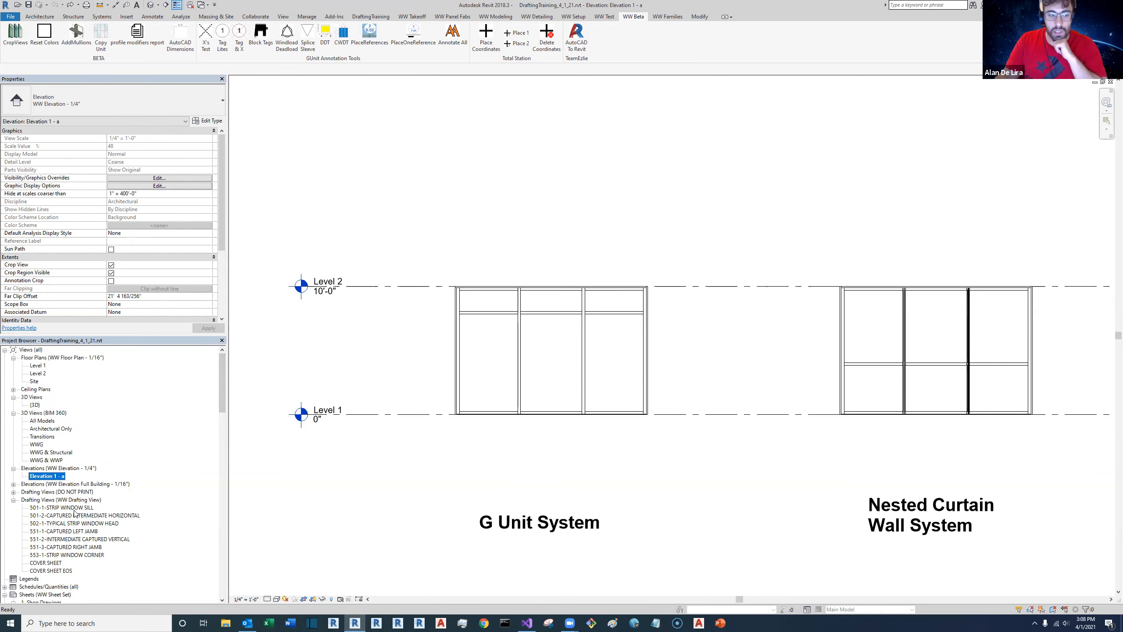
pyautogui.doubleClick(75, 508)
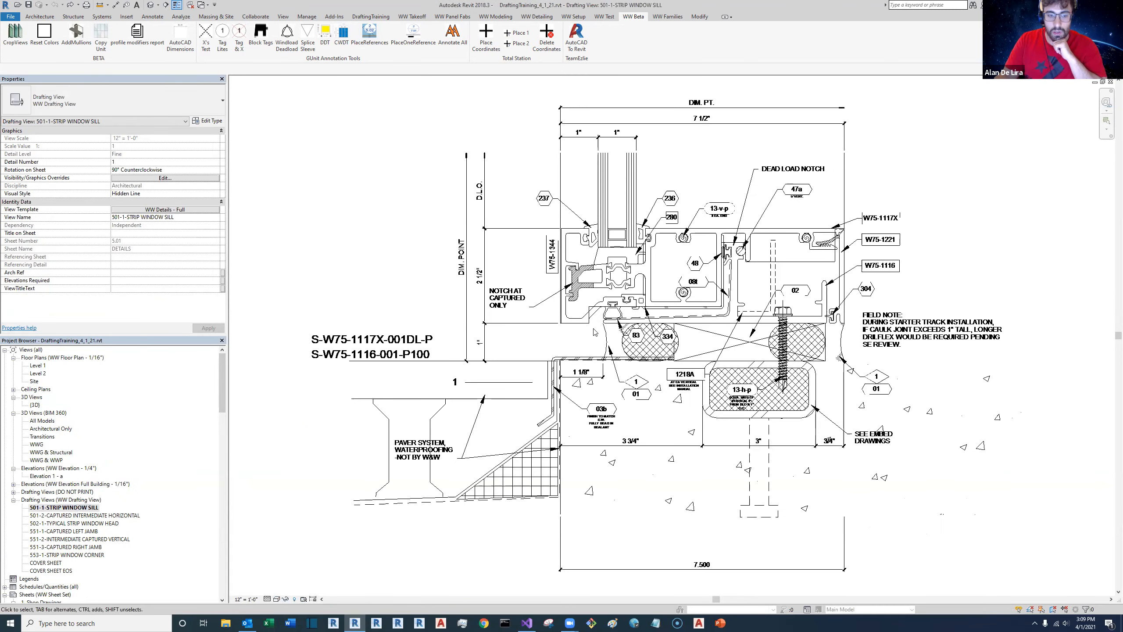
pyautogui.scroll(-3, 666, 358)
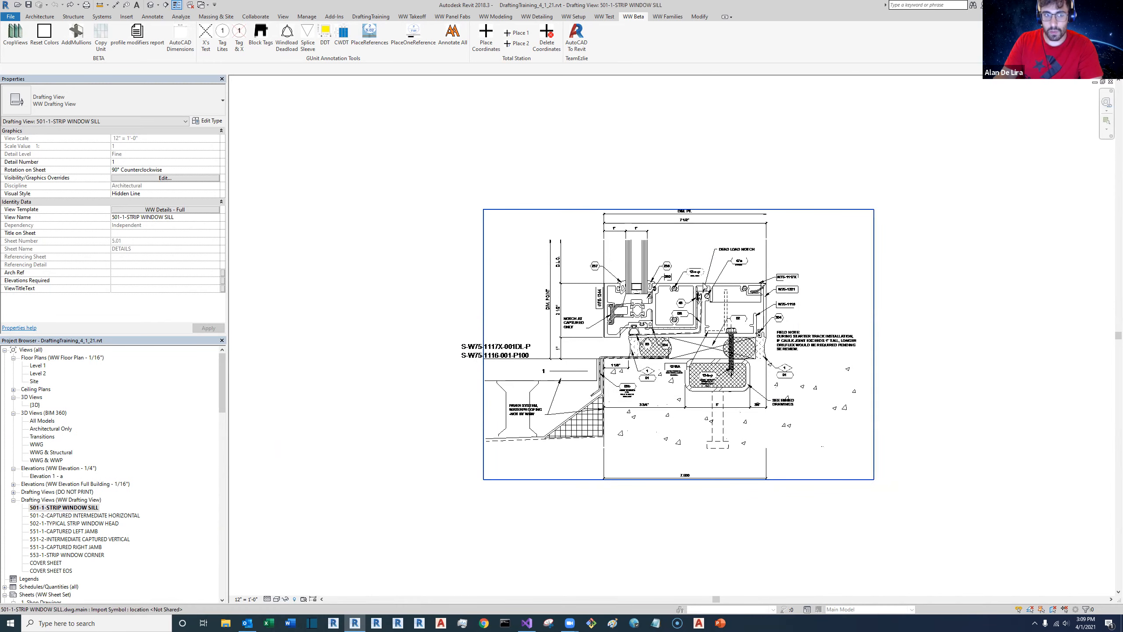
pyautogui.click(704, 284)
pyautogui.click(507, 173)
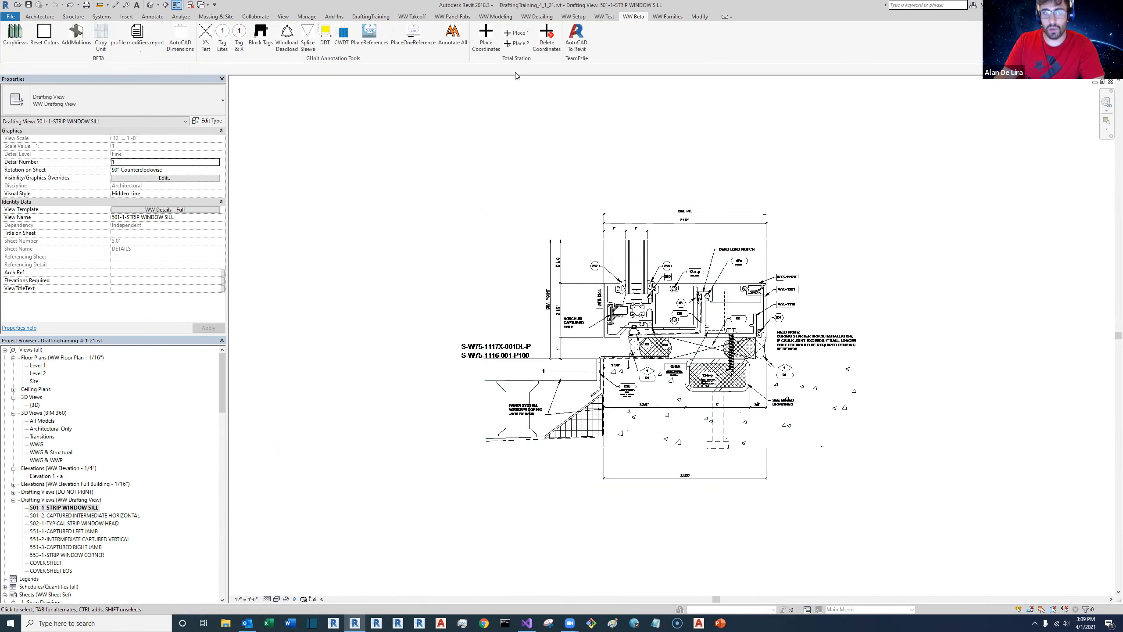
pyautogui.moveTo(748, 409); pyautogui.dragTo(723, 417, button='middle')
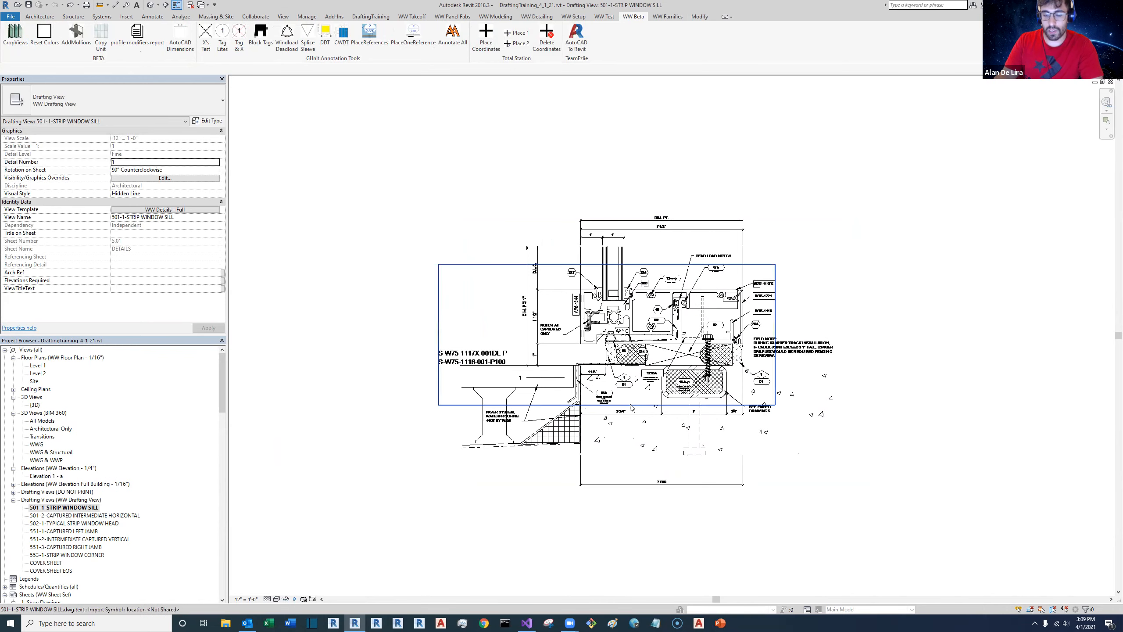
pyautogui.click(634, 436)
pyautogui.click(375, 443)
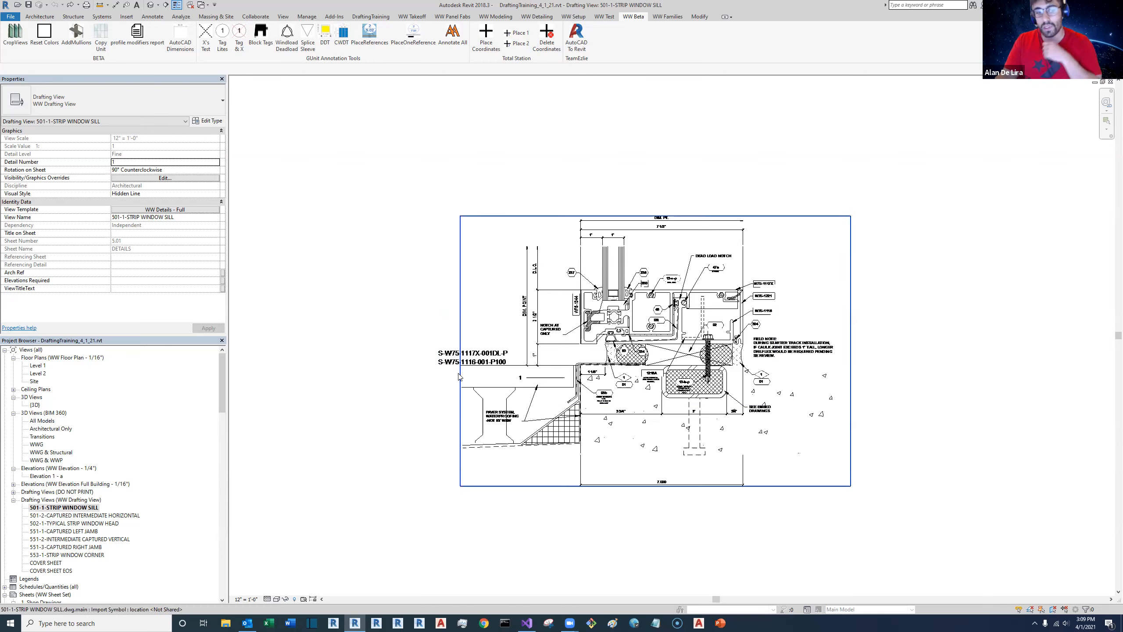
# Step: Review the detail sheets 5.01, 5.03 and 5.51 to see which drafting views are placed on them
pyautogui.scroll(-2, 107, 499)
pyautogui.scroll(-10, 109, 495)
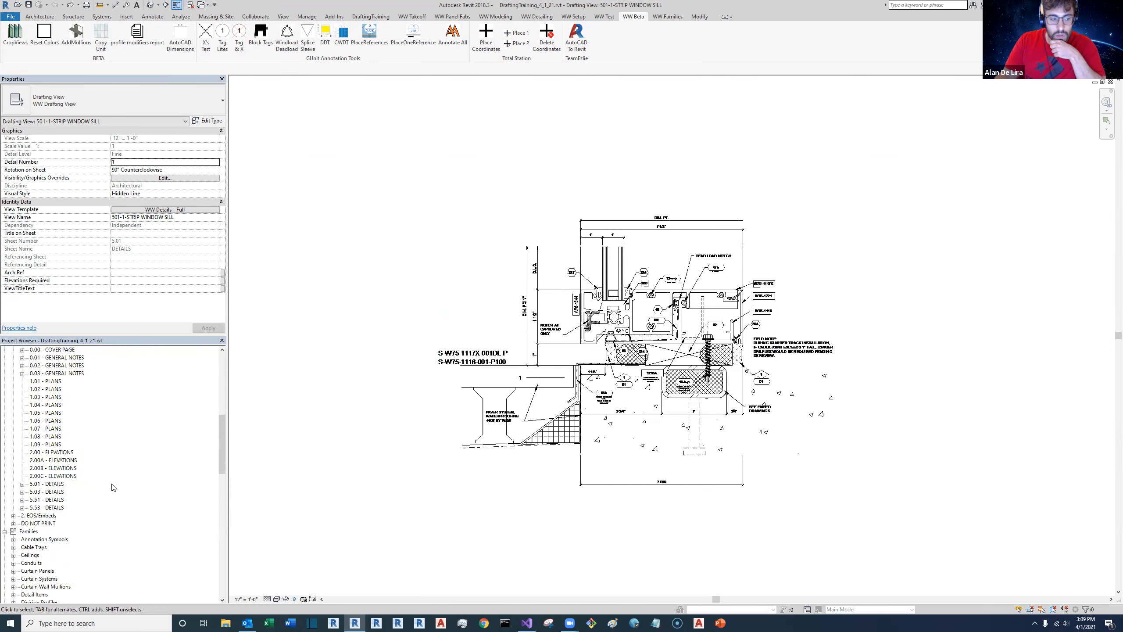
pyautogui.doubleClick(49, 484)
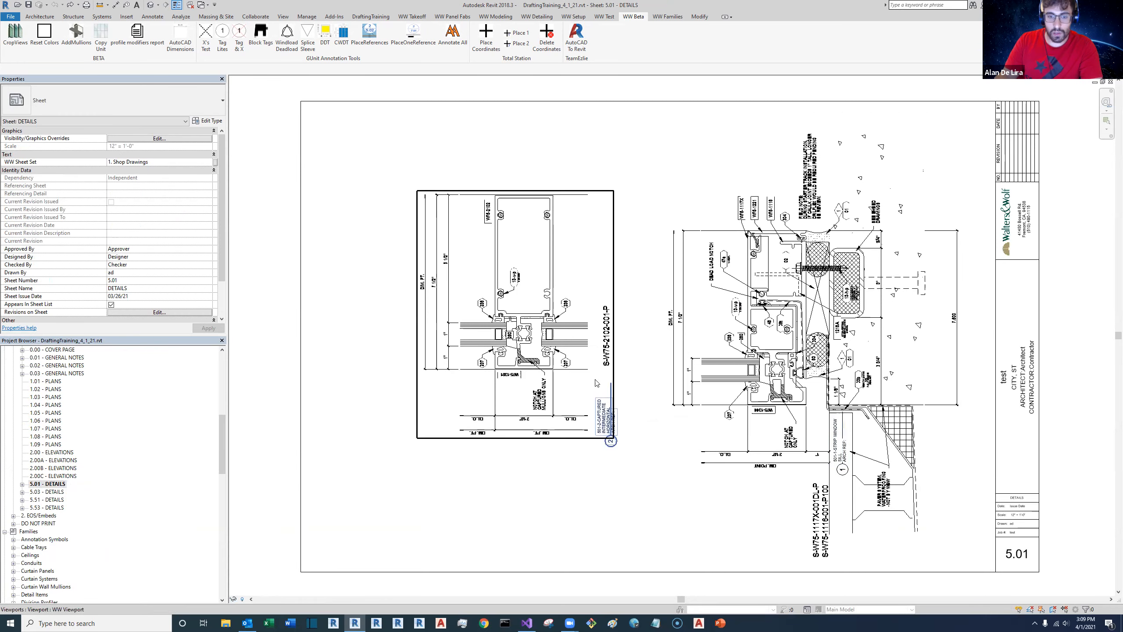
pyautogui.moveTo(687, 386); pyautogui.dragTo(569, 362, button='middle')
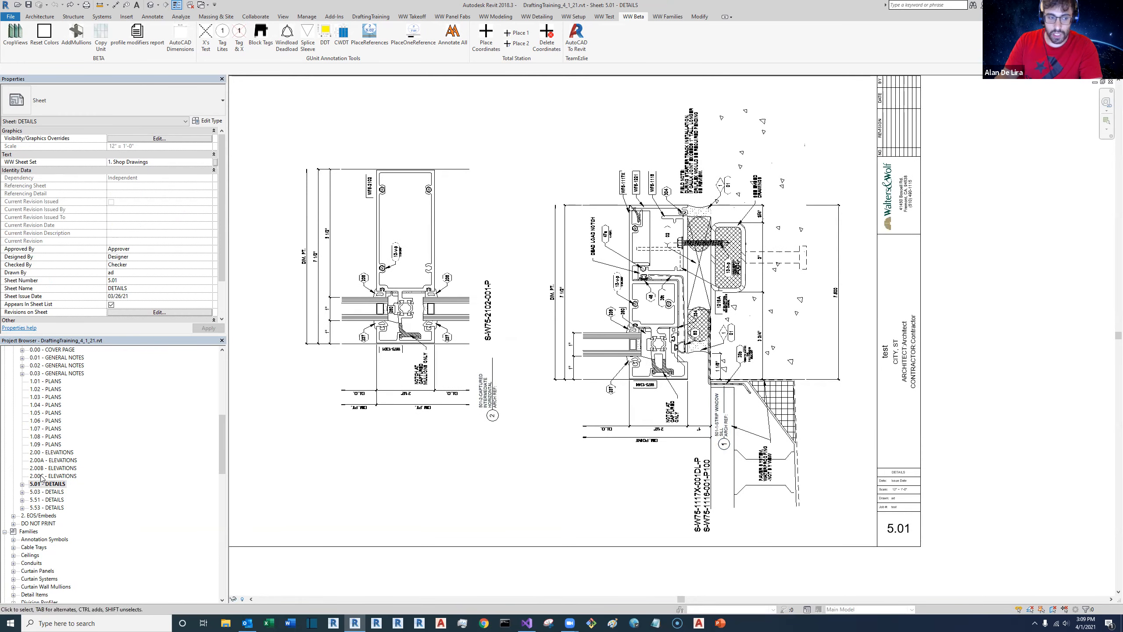
pyautogui.doubleClick(40, 492)
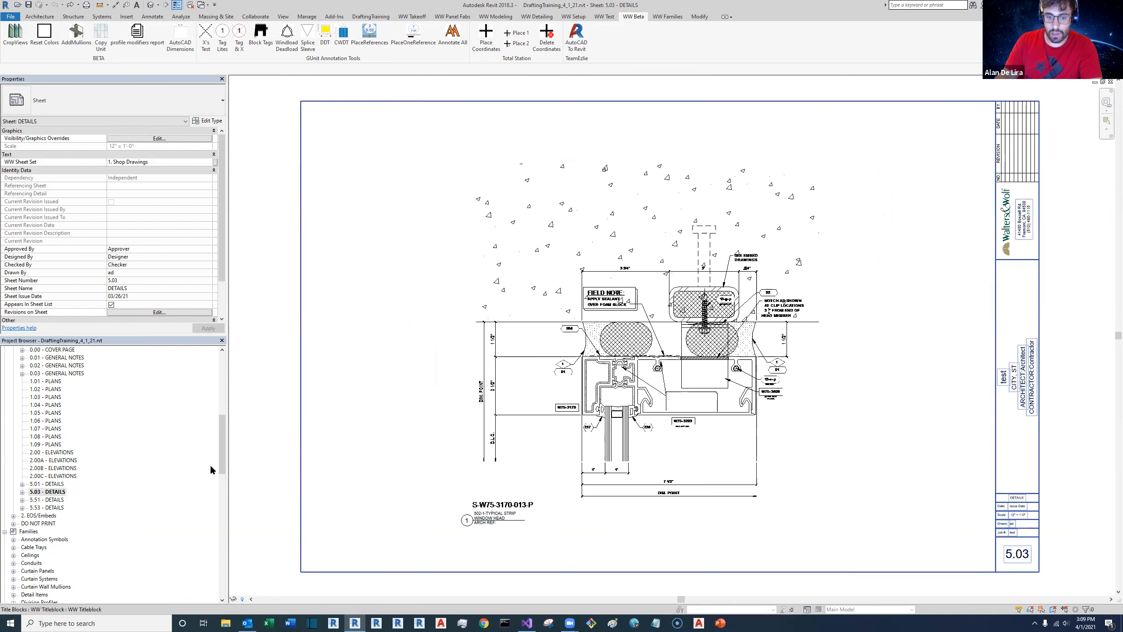
pyautogui.doubleClick(52, 500)
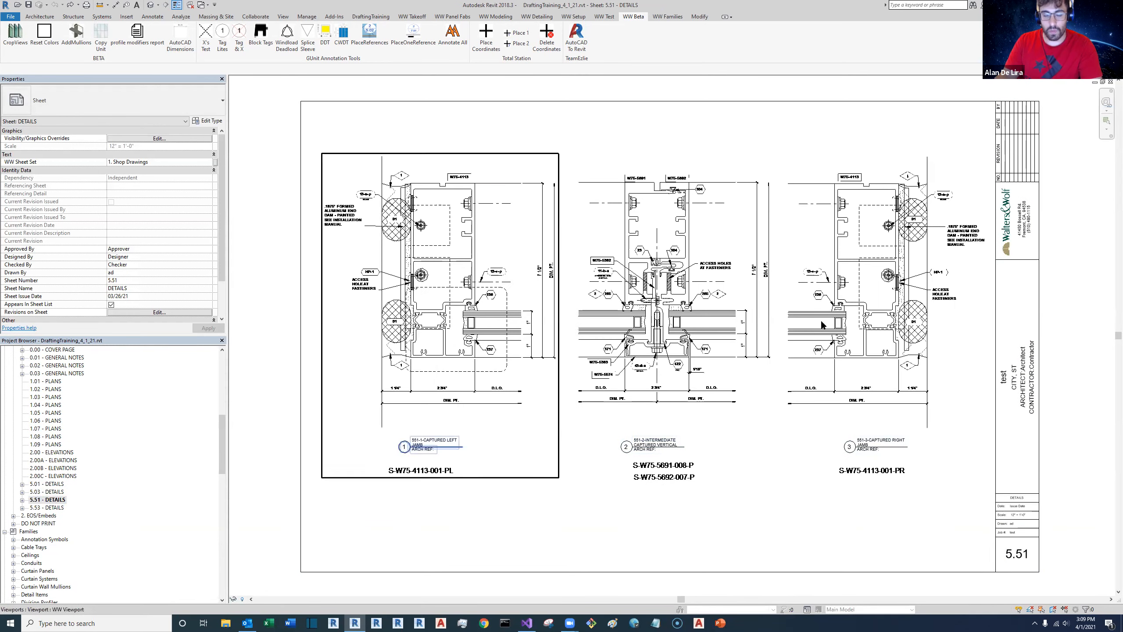
# Step: Return to Elevation 1 - a and inspect the left jamb mullion of the G Unit System, leaving nothing selected
pyautogui.click(215, 392)
pyautogui.moveTo(221, 421); pyautogui.dragTo(221, 356)
pyautogui.doubleClick(47, 475)
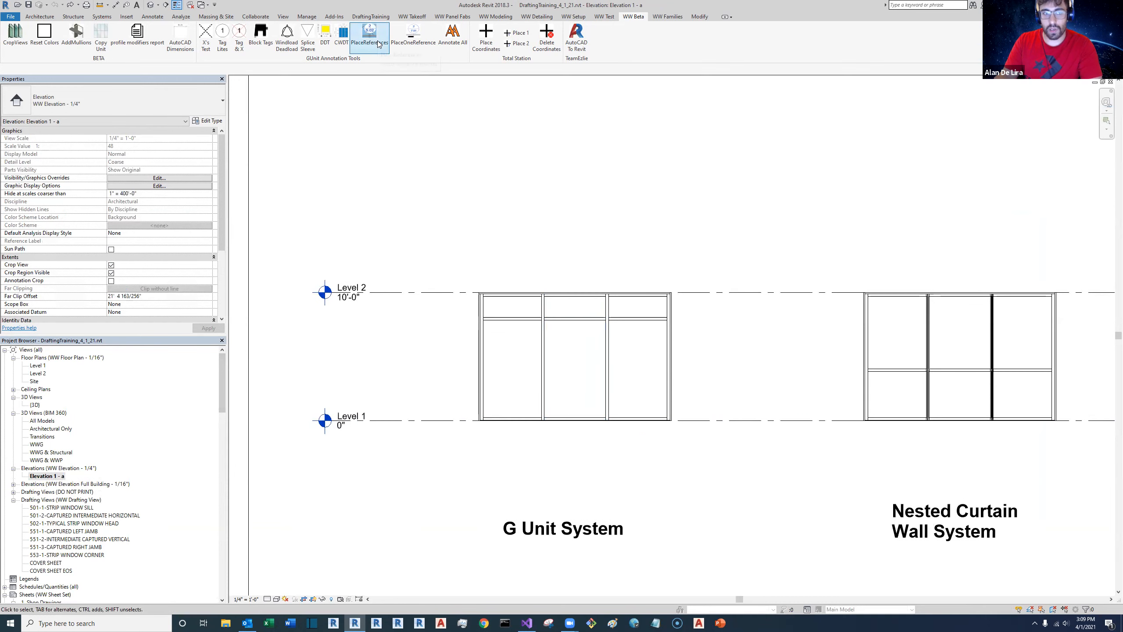
pyautogui.scroll(2, 486, 343)
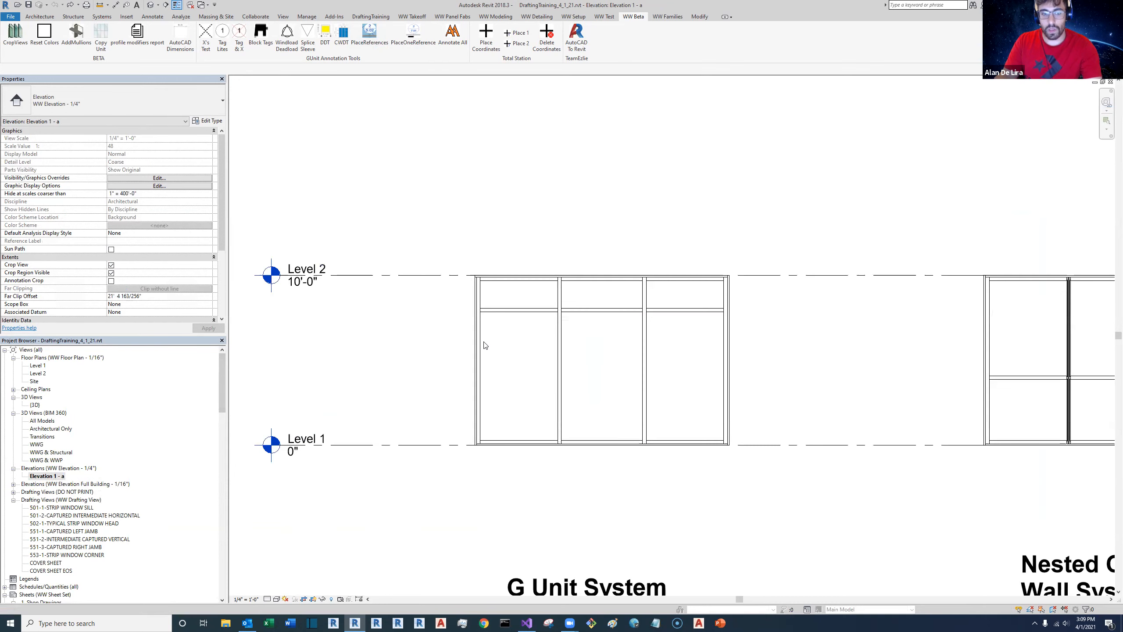
pyautogui.click(485, 345)
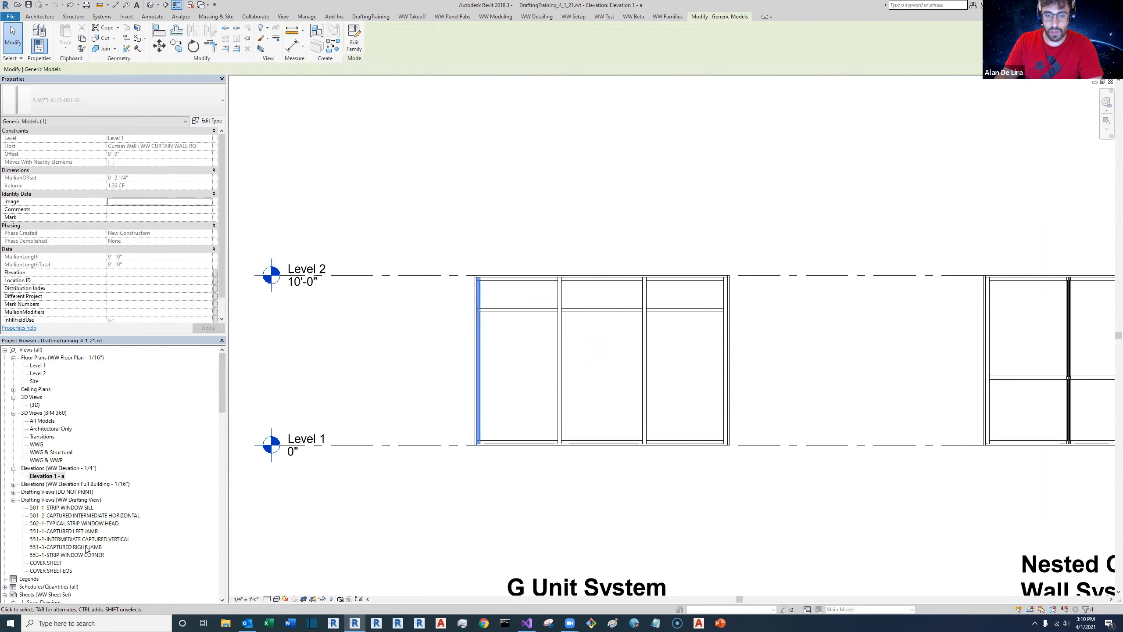
pyautogui.click(548, 509)
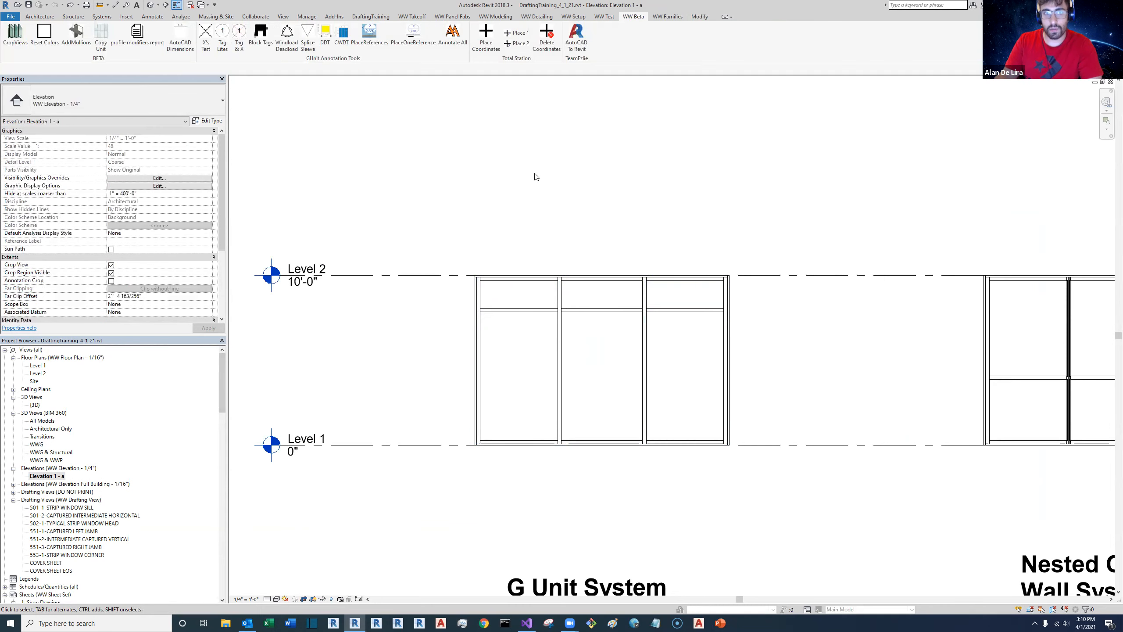
# Step: Run PlaceReferences and manually pick the G Unit System curtain wall as the item to reference
pyautogui.click(364, 44)
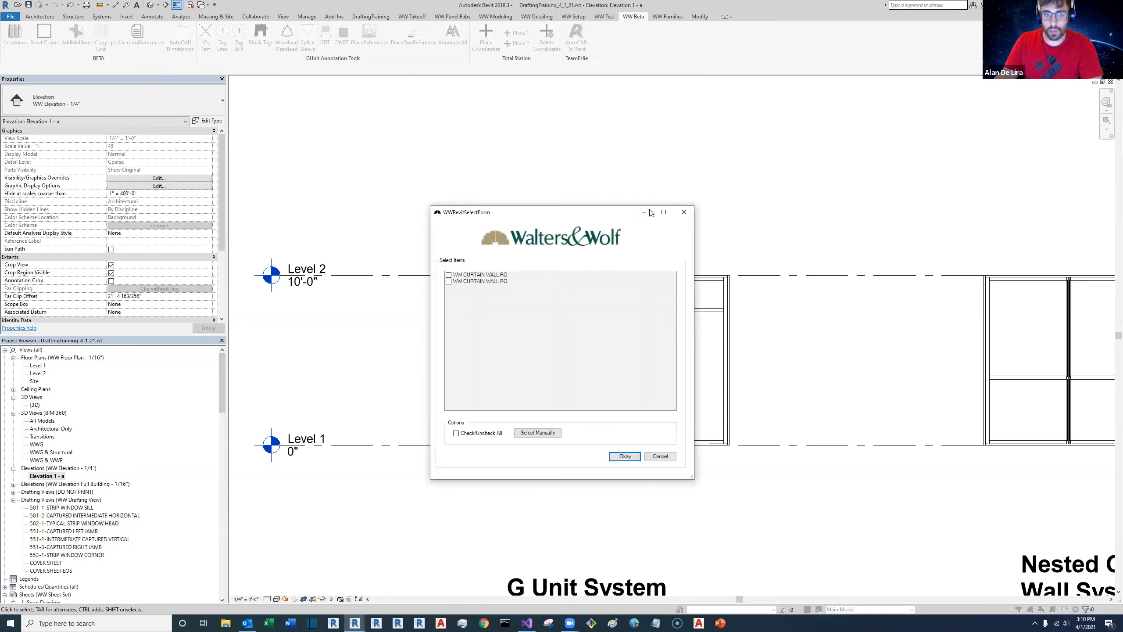
pyautogui.click(554, 434)
pyautogui.click(606, 450)
pyautogui.click(606, 450)
pyautogui.click(622, 449)
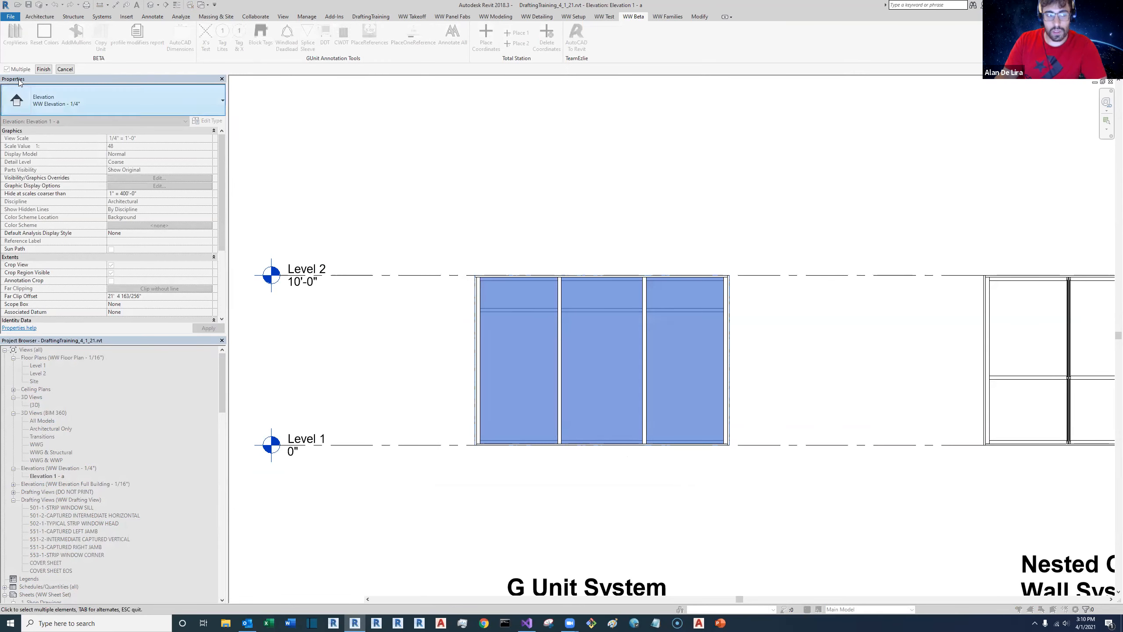
pyautogui.click(43, 69)
# Step: Place the 501-1 strip window sill and 501-2 intermediate horizontal references at the bottom and the 502-1 window head reference at the top
pyautogui.click(357, 82)
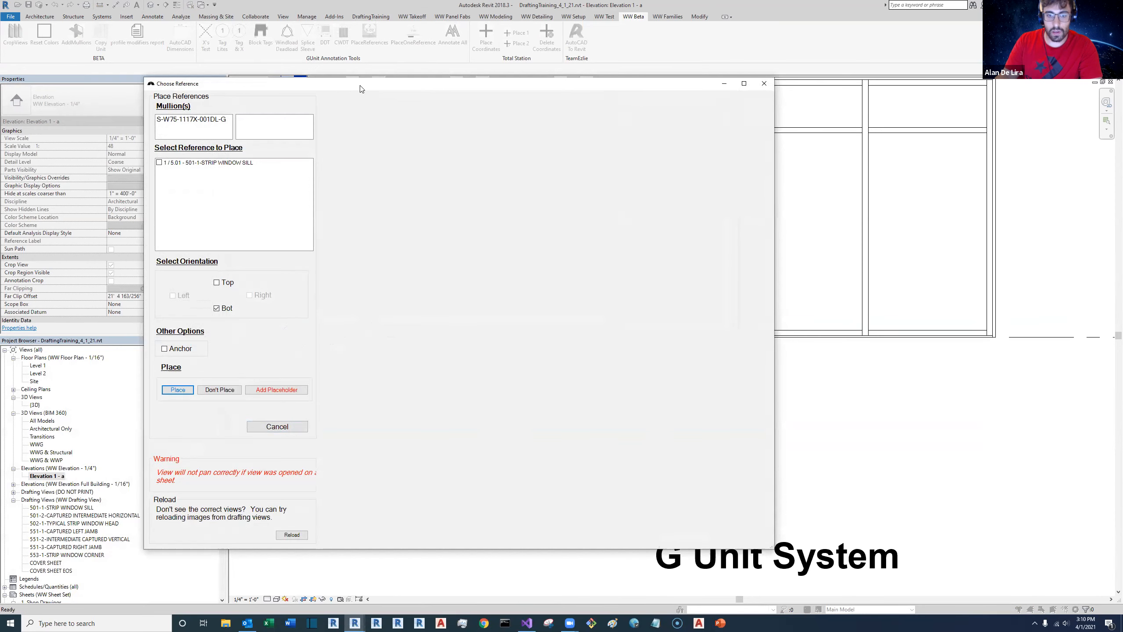
pyautogui.moveTo(359, 86); pyautogui.dragTo(591, 399)
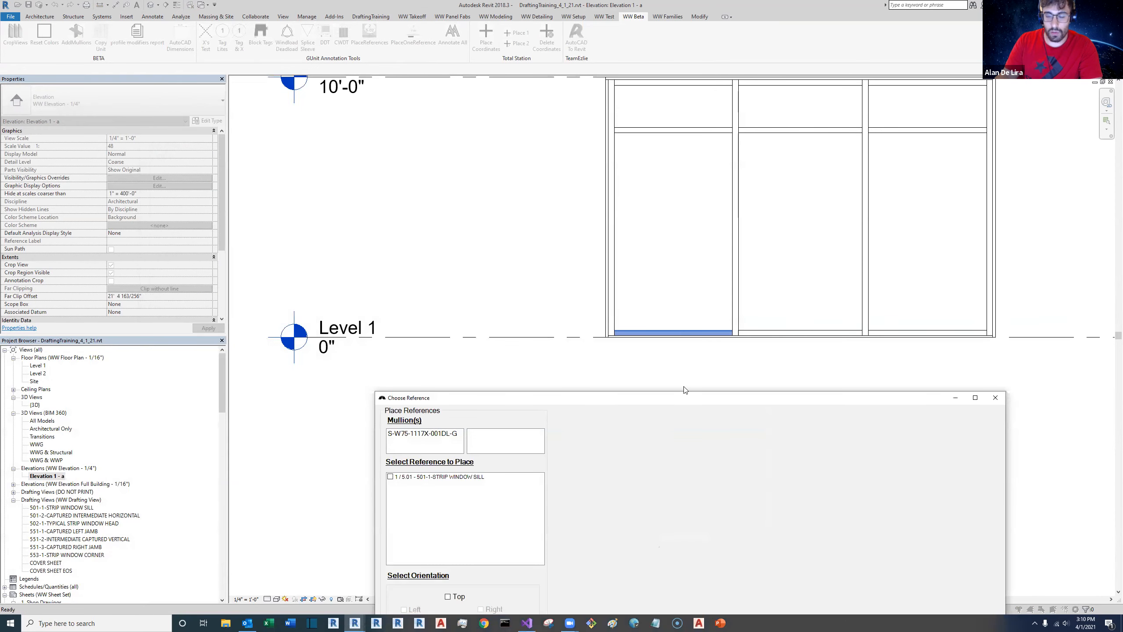
pyautogui.moveTo(620, 402); pyautogui.dragTo(226, 83)
pyautogui.click(134, 182)
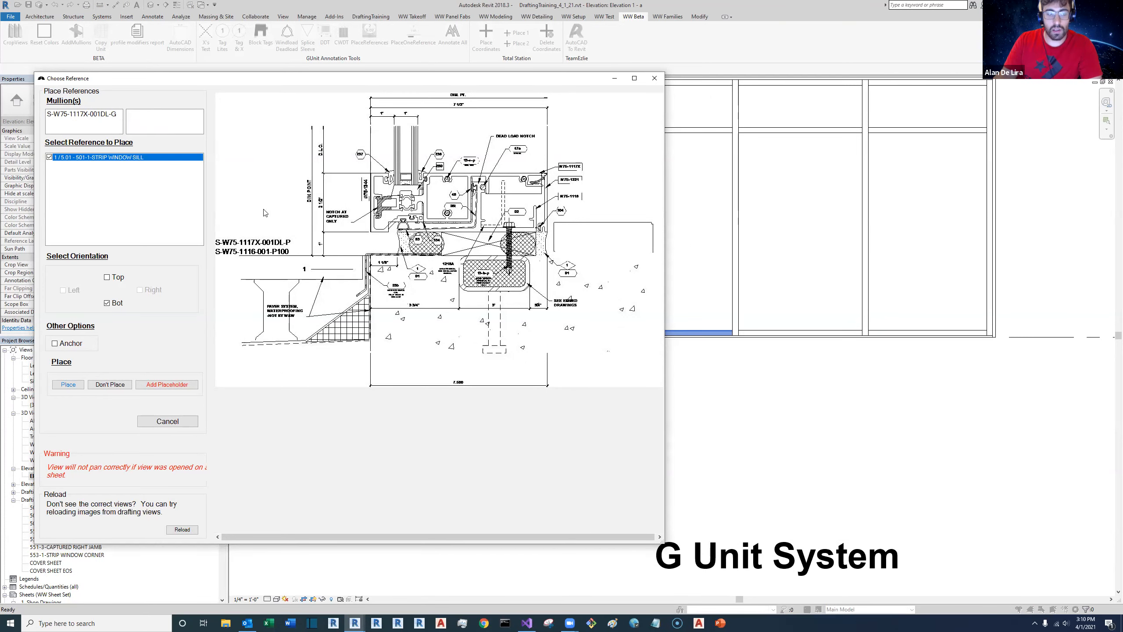
pyautogui.click(69, 384)
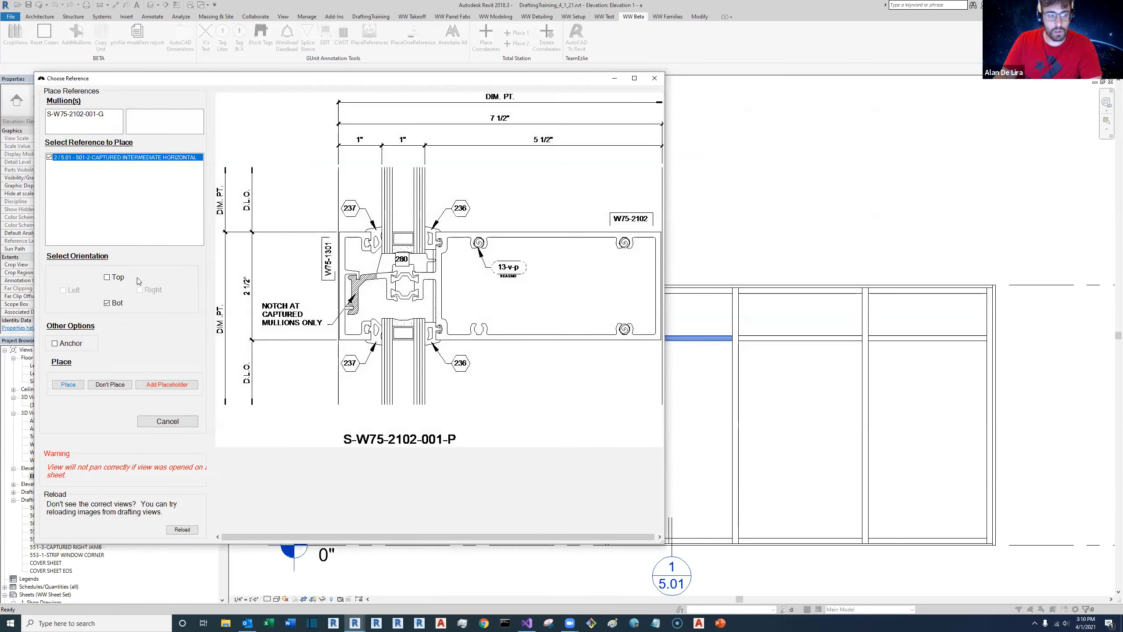
pyautogui.click(68, 384)
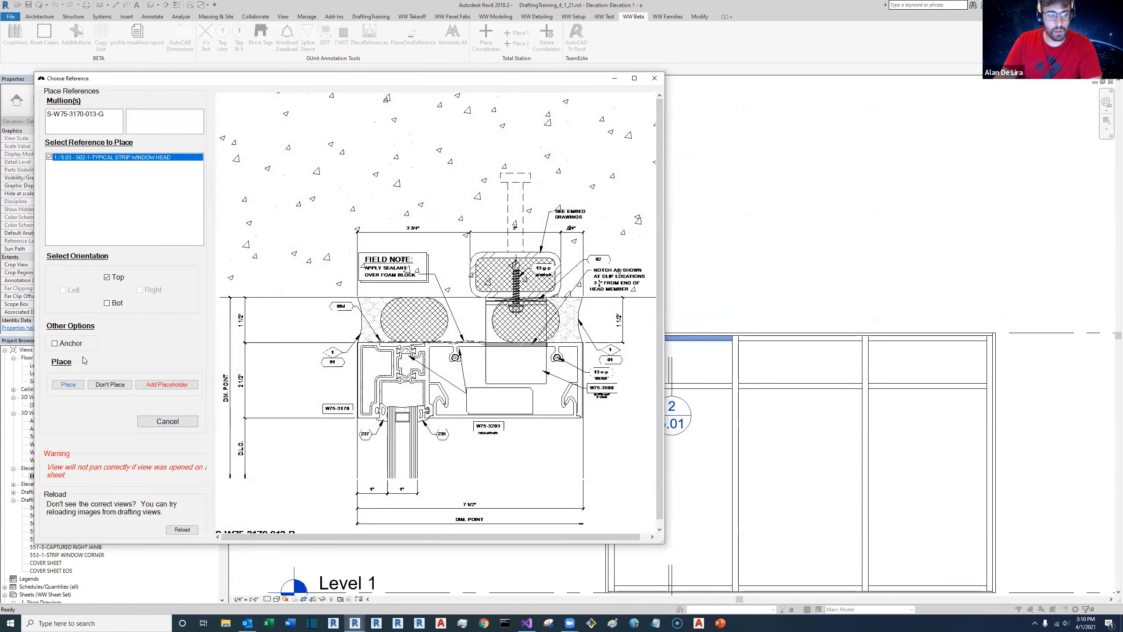
pyautogui.click(68, 384)
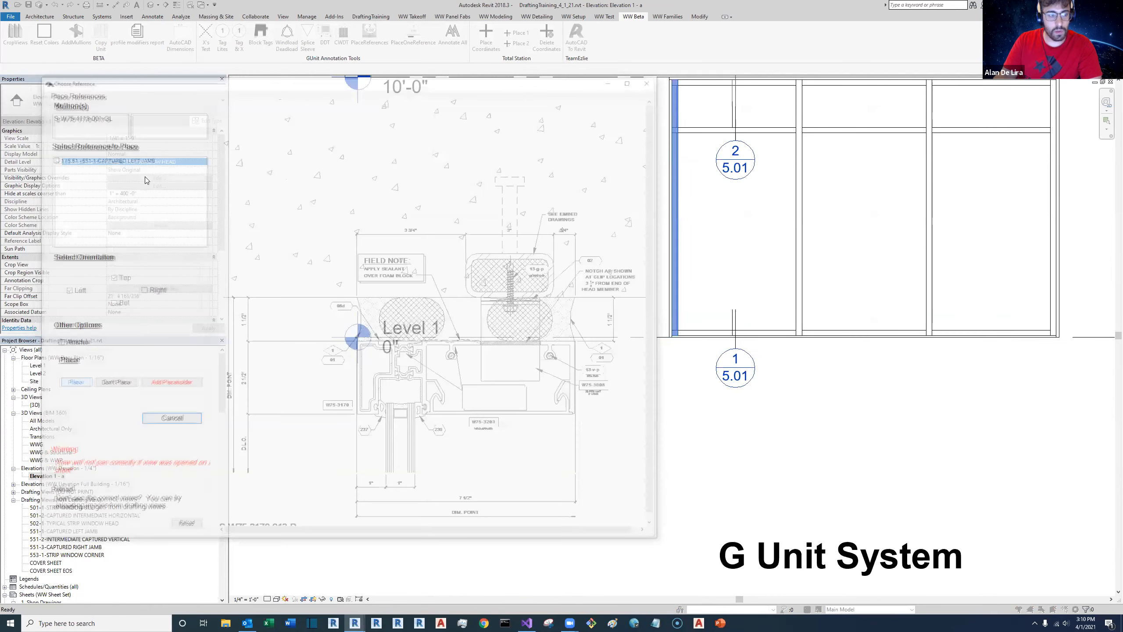
# Step: Place the 551-1 captured left jamb, 551-2 intermediate captured vertical and 551-3 captured right jamb references on the vertical mullions
pyautogui.click(122, 160)
pyautogui.click(70, 383)
pyautogui.click(80, 158)
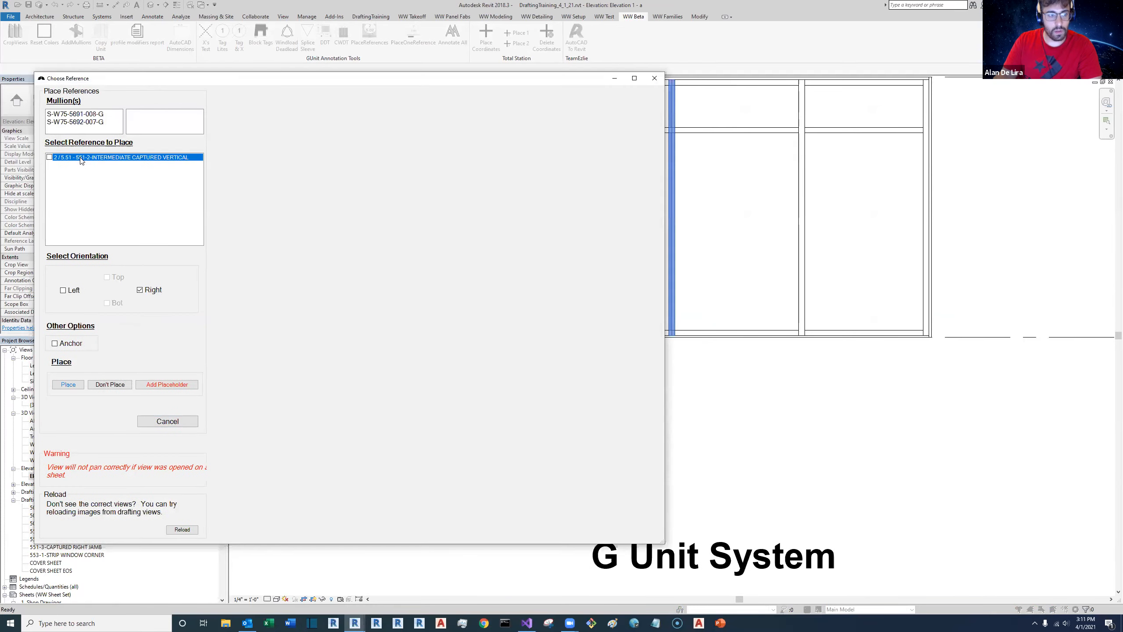
pyautogui.click(66, 385)
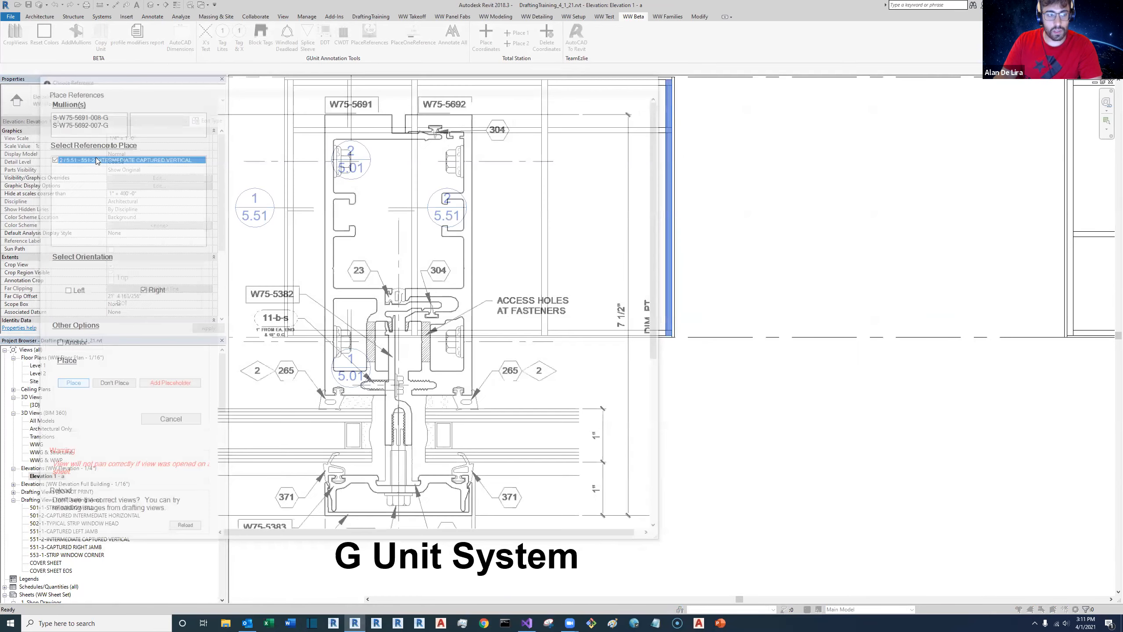
pyautogui.click(96, 157)
pyautogui.scroll(-2, 473, 405)
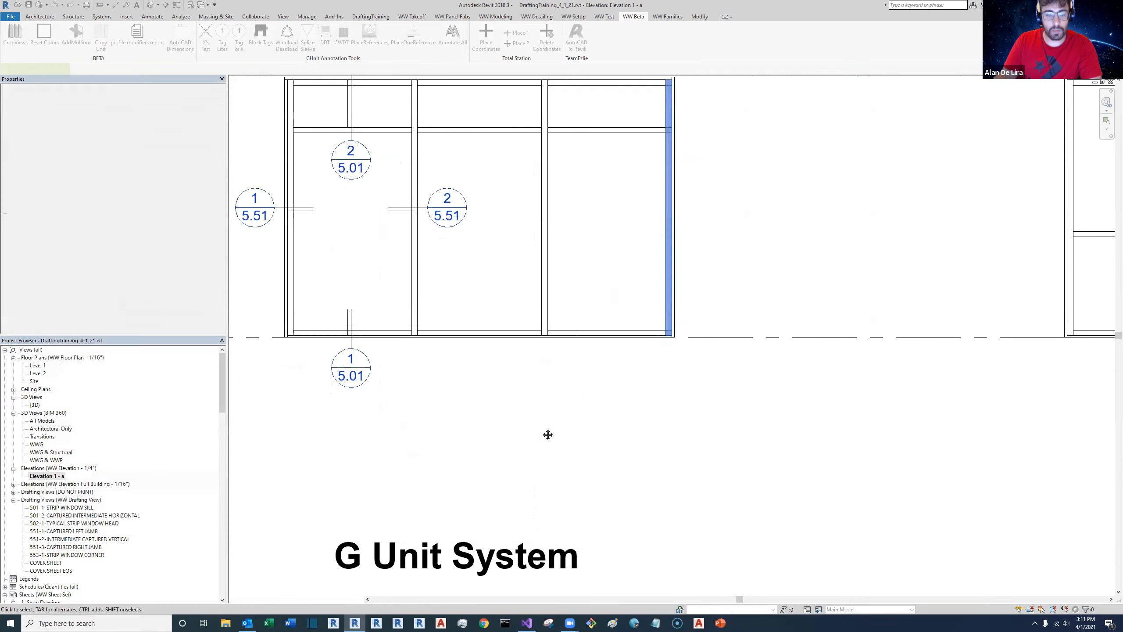
pyautogui.moveTo(550, 434); pyautogui.dragTo(690, 521, button='middle')
pyautogui.scroll(3, 747, 401)
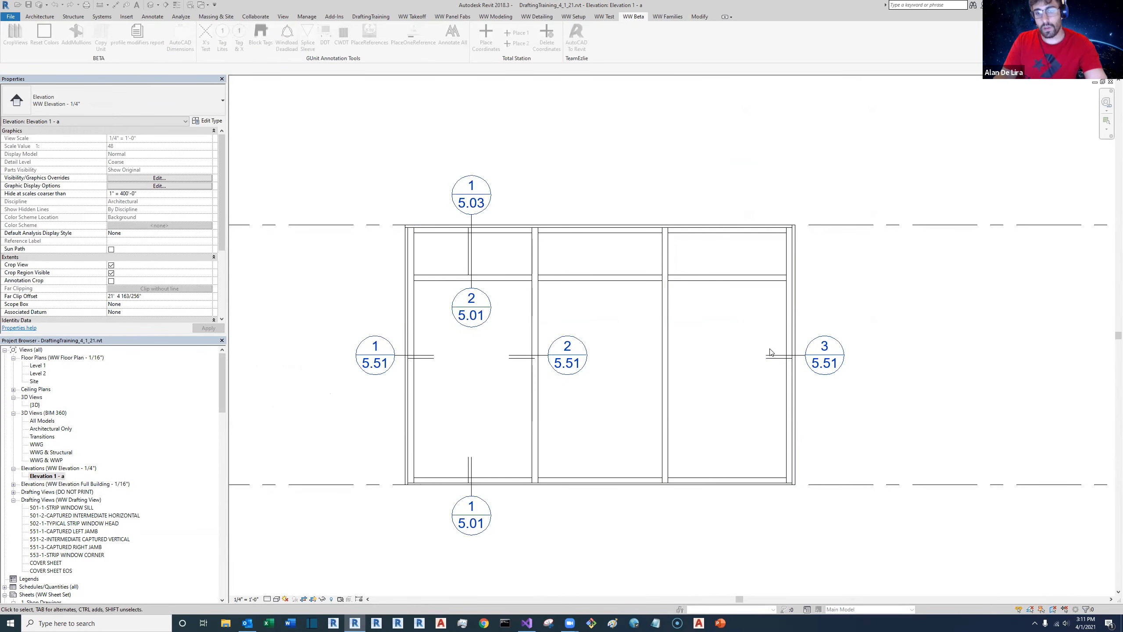
pyautogui.click(794, 277)
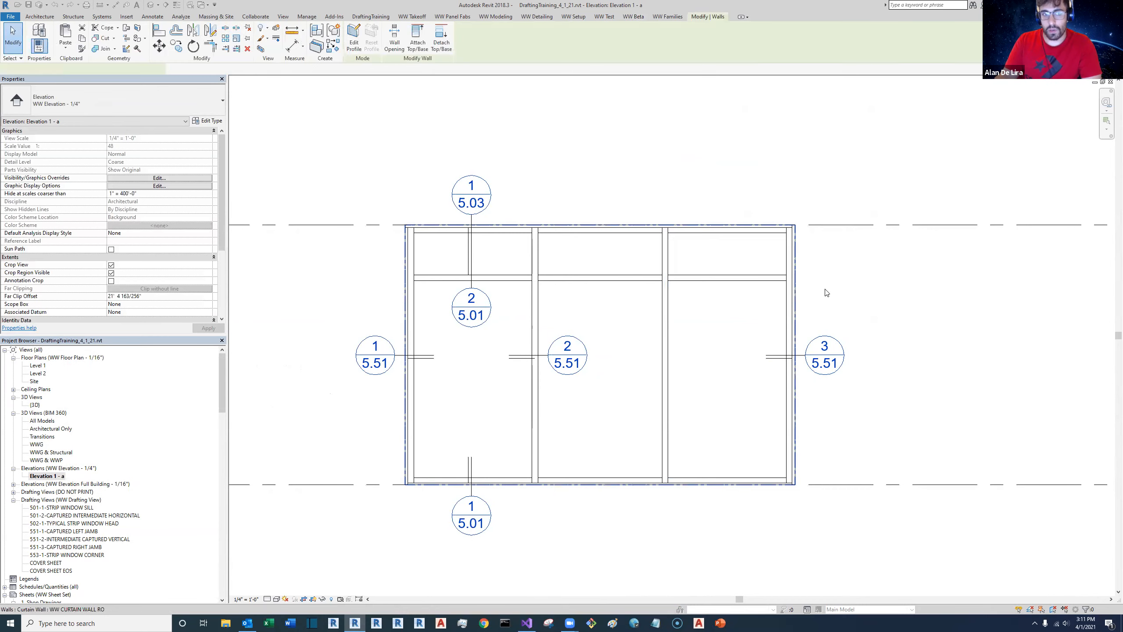
pyautogui.click(897, 308)
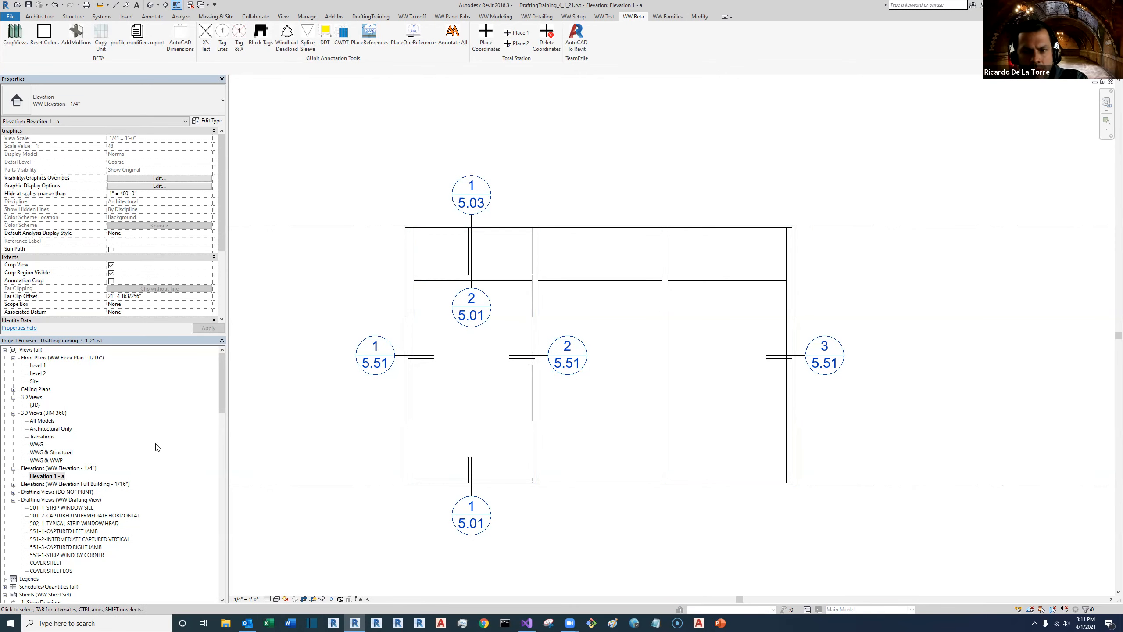
# Step: Reopen the 501-1-STRIP WINDOW SILL drafting view to review its detail
pyautogui.scroll(-1, 147, 499)
pyautogui.doubleClick(79, 492)
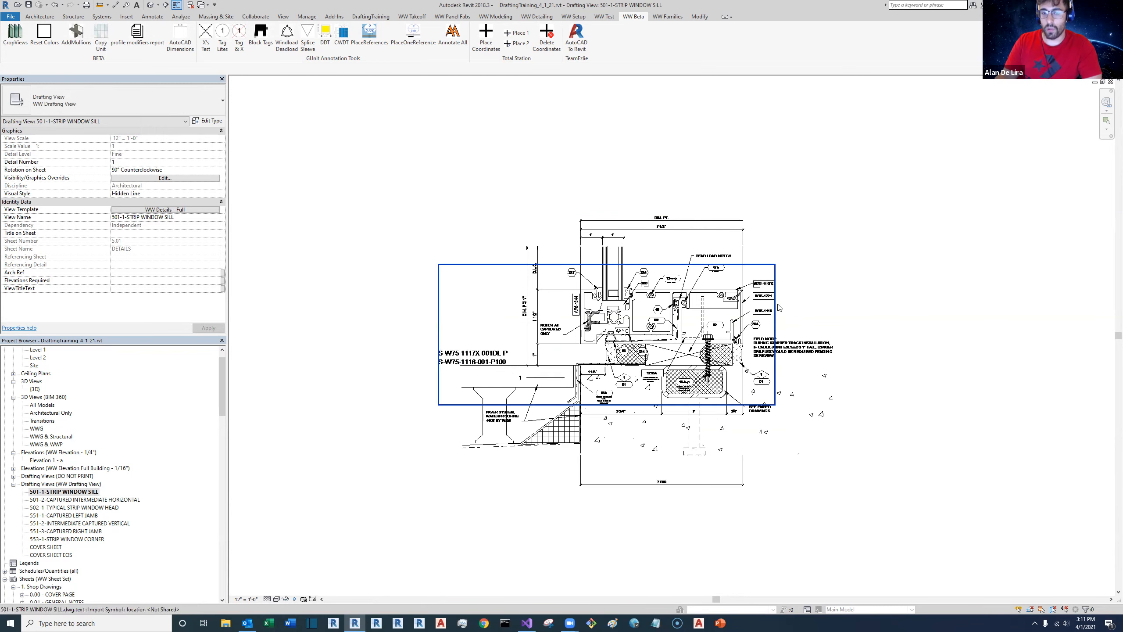
# Step: Start the Import CAD Drawing tool and browse the Jobs drive to the first personal folder within TeamEzlie's 8-TEAM WORKING FILES
pyautogui.click(464, 17)
pyautogui.click(43, 38)
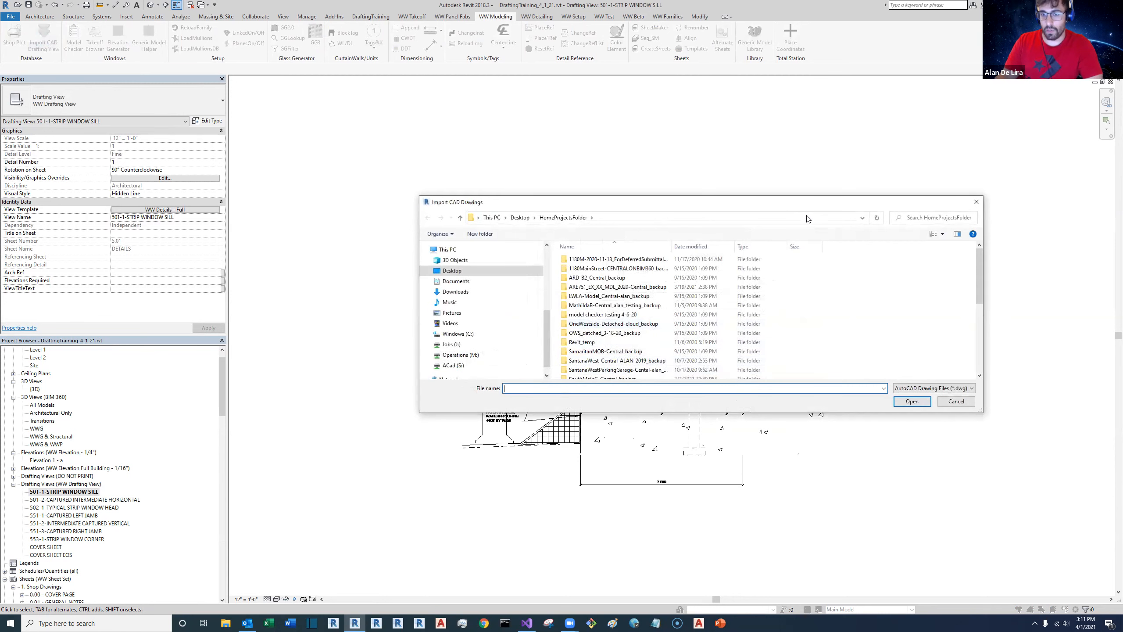
pyautogui.moveTo(532, 303); pyautogui.dragTo(523, 350)
pyautogui.click(475, 347)
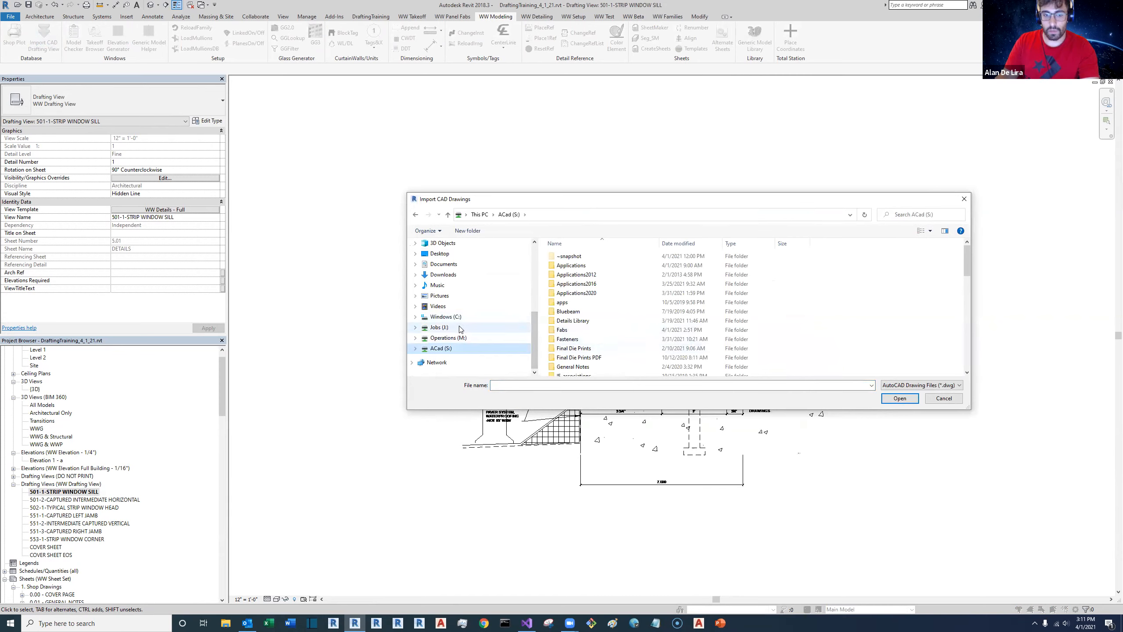
pyautogui.click(461, 328)
pyautogui.click(630, 303)
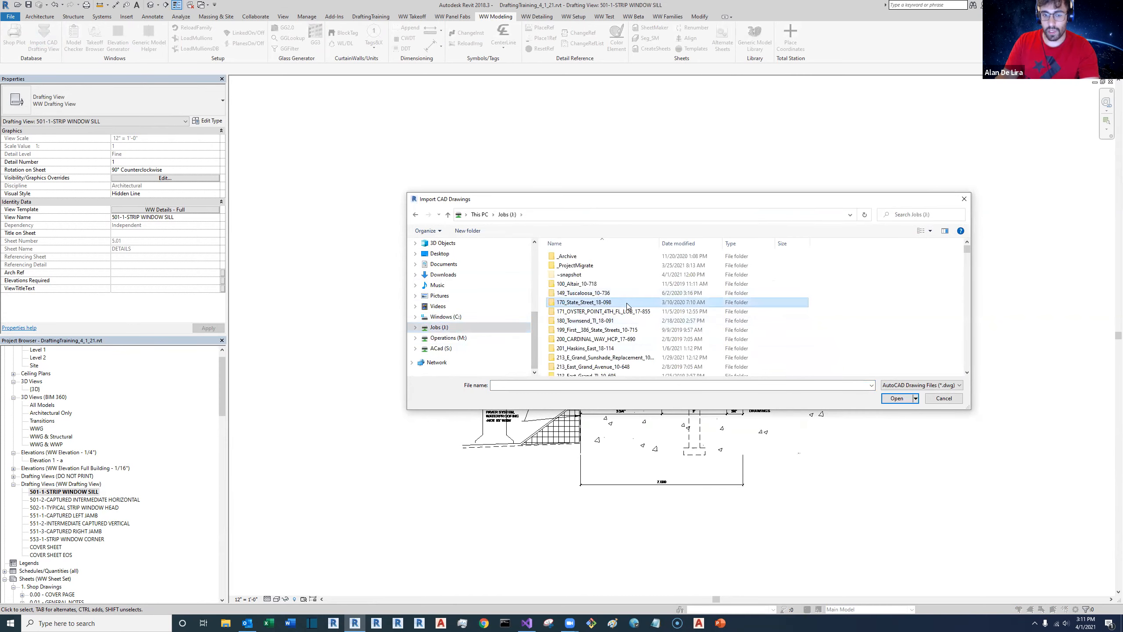
pyautogui.write('te')
pyautogui.press('Return')
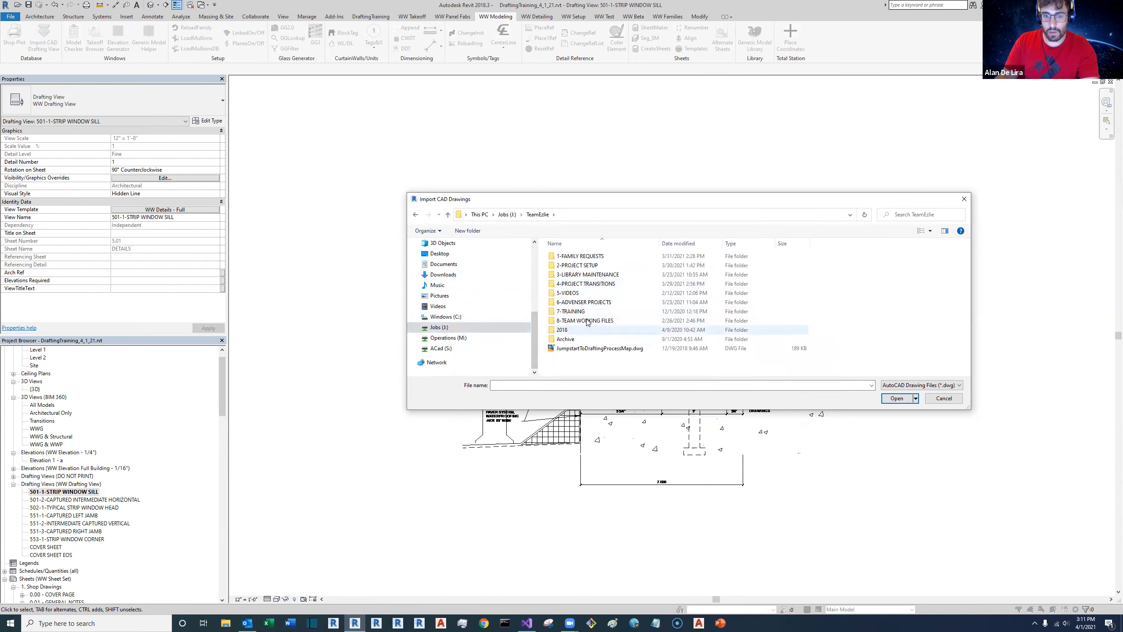
pyautogui.doubleClick(588, 322)
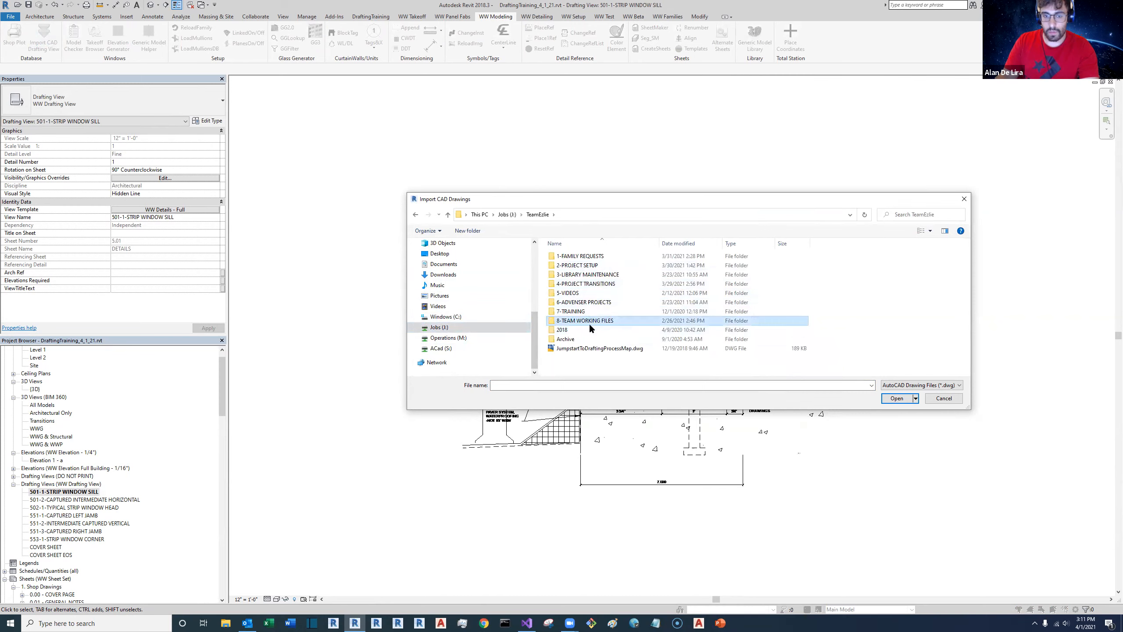
pyautogui.doubleClick(568, 257)
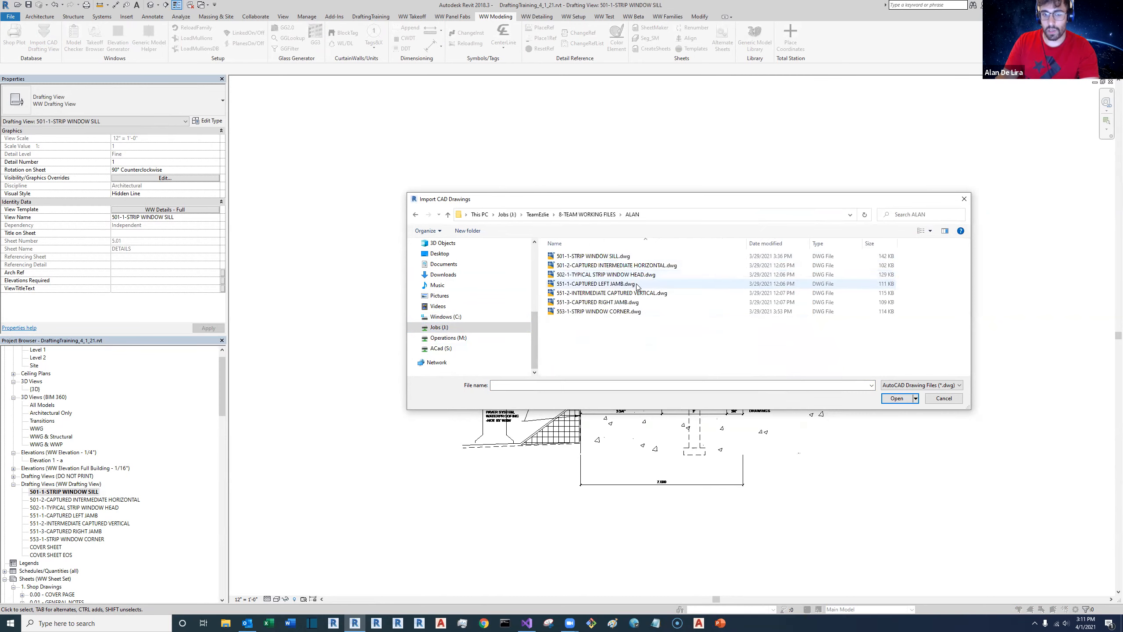
# Step: Import 501-1-STRIP WINDOW SILL.dwg, replacing the existing imported CAD graphics with the contents of the selected file
pyautogui.click(608, 258)
pyautogui.click(613, 265)
pyautogui.click(594, 257)
pyautogui.doubleClick(597, 257)
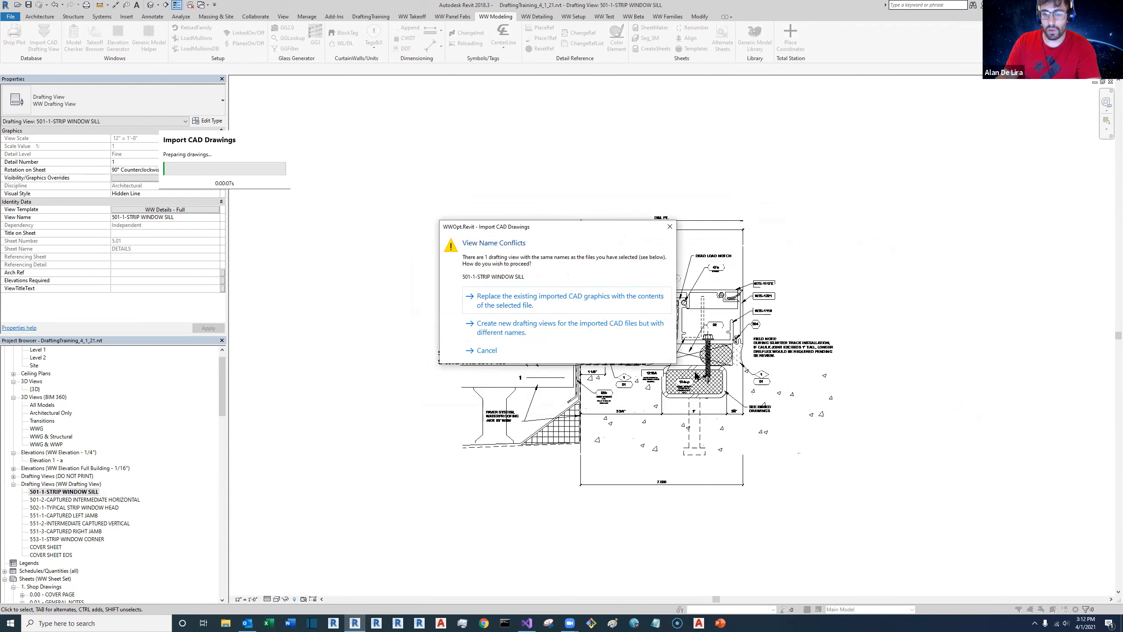
pyautogui.click(629, 310)
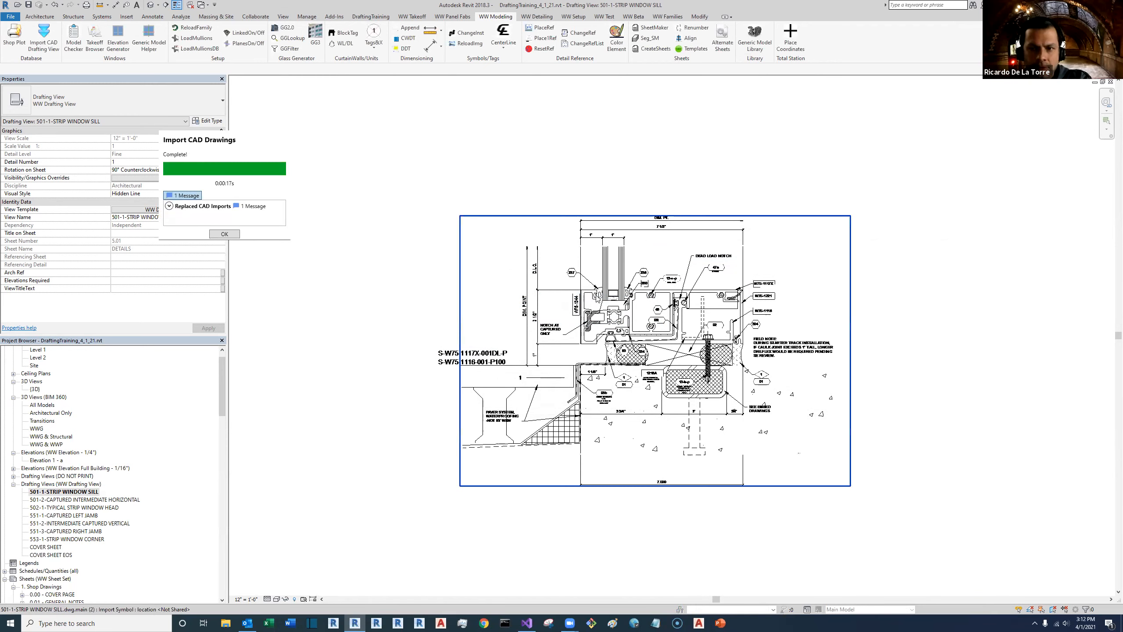
pyautogui.click(221, 234)
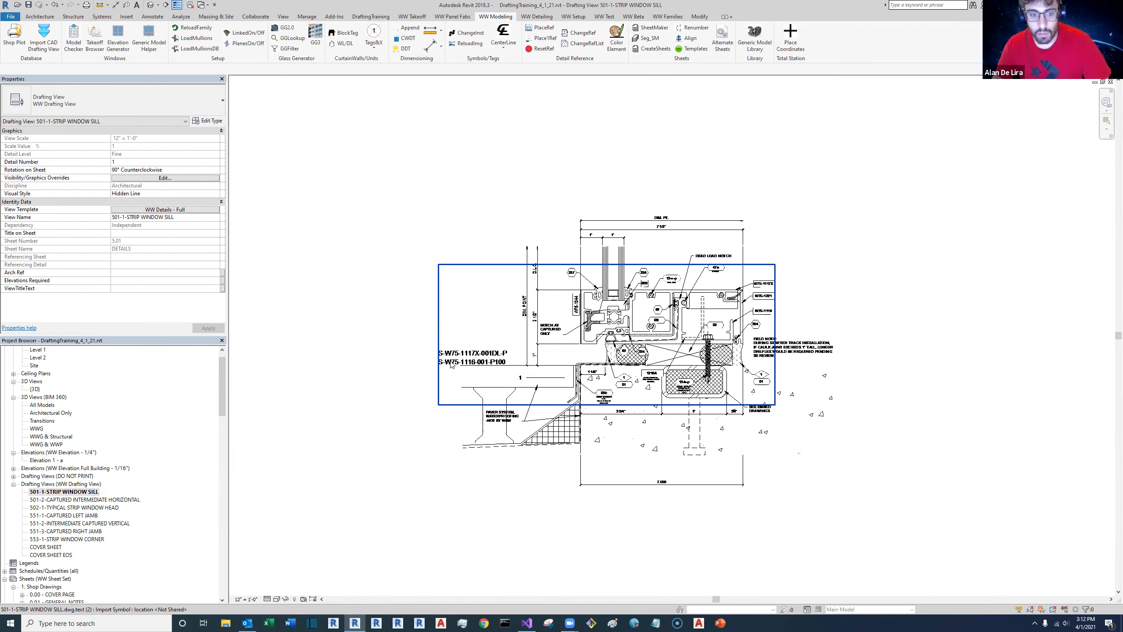
# Step: Open the 5.01 - DETAILS sheet to check the re-imported strip window sill detail
pyautogui.scroll(-10, 155, 498)
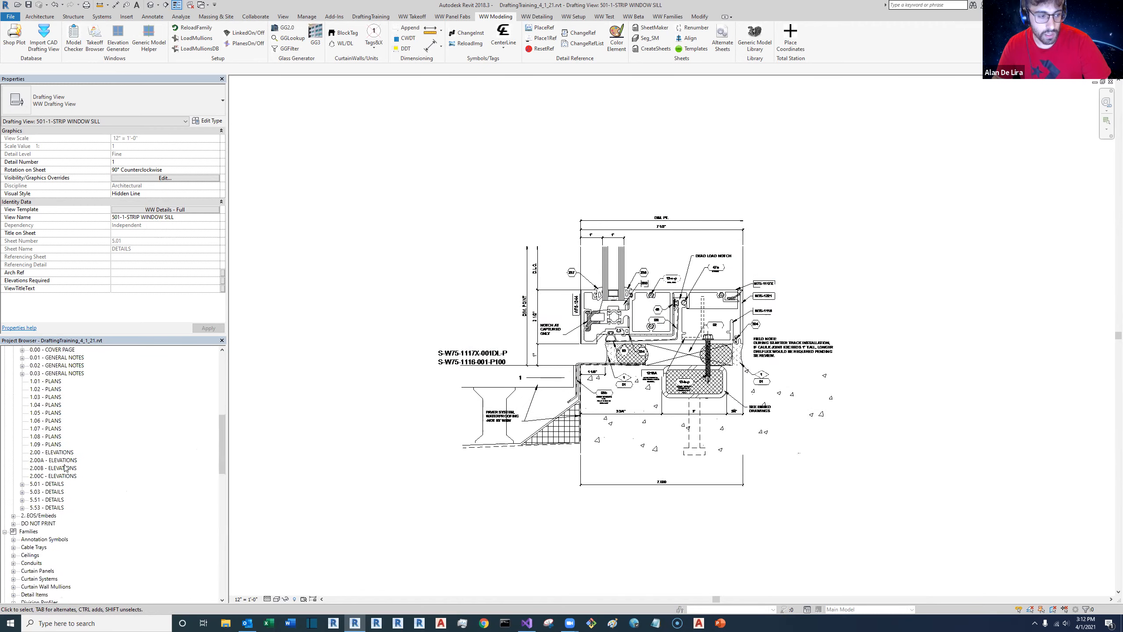
pyautogui.doubleClick(54, 444)
pyautogui.doubleClick(47, 452)
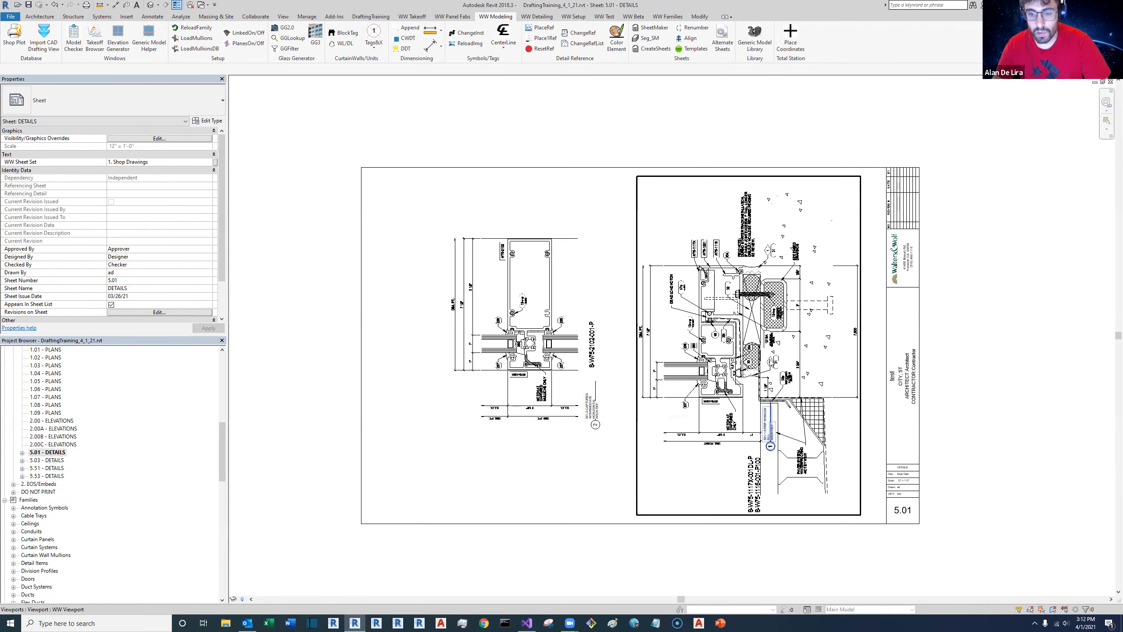
# Step: Return to the 501-1-STRIP WINDOW SILL drafting view to inspect the replaced CAD graphics
pyautogui.scroll(3, 124, 466)
pyautogui.scroll(6, 119, 463)
pyautogui.click(68, 413)
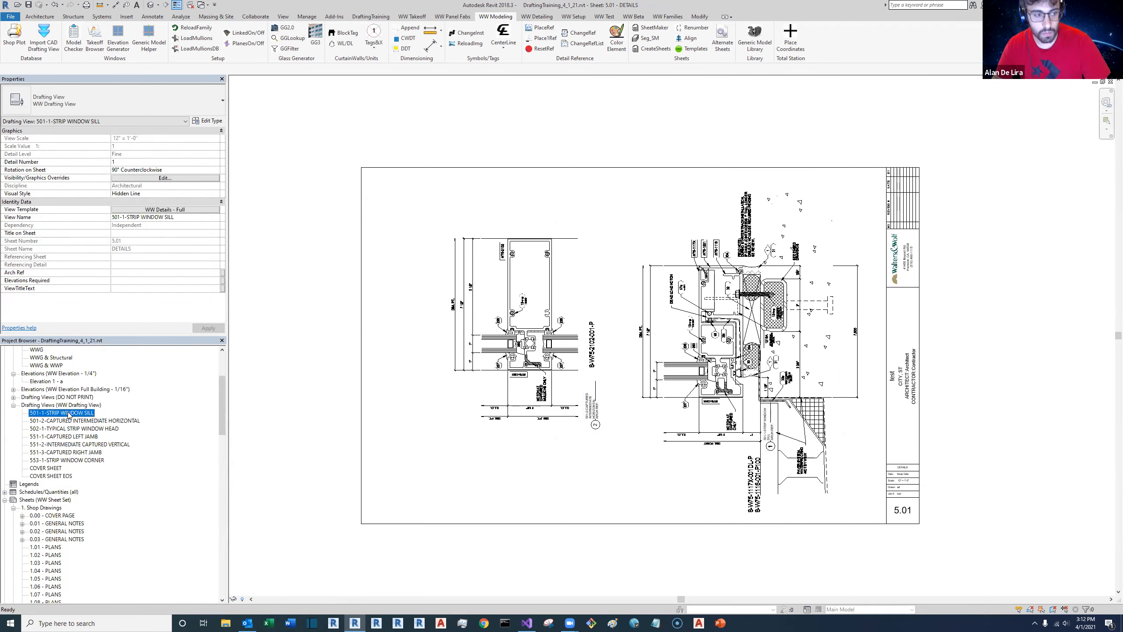
pyautogui.doubleClick(68, 412)
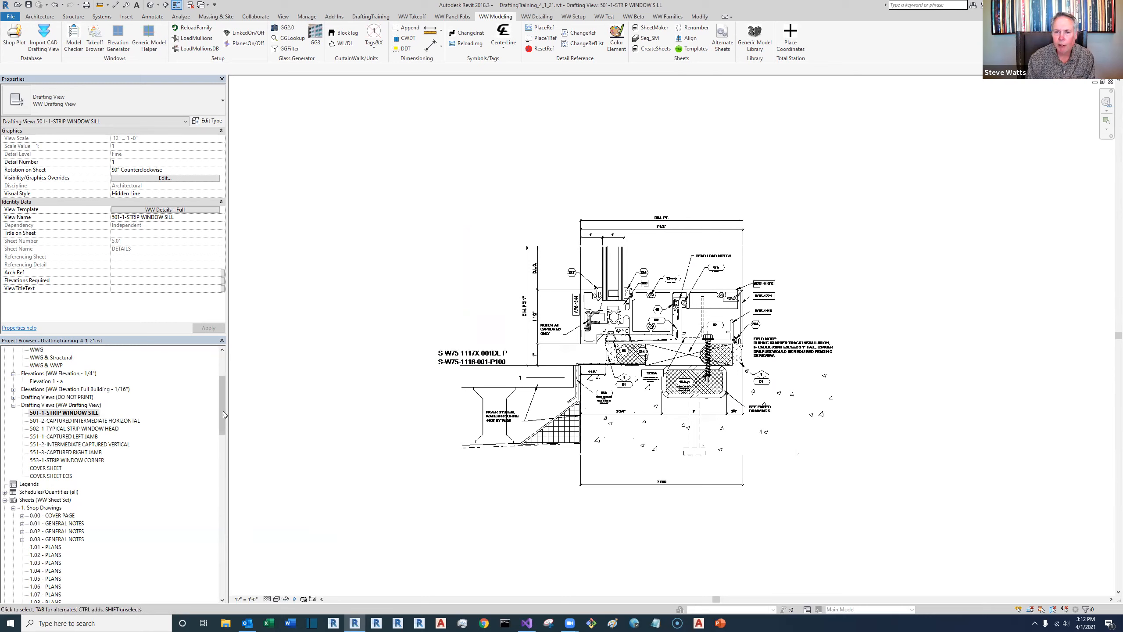
pyautogui.moveTo(223, 408); pyautogui.dragTo(219, 411)
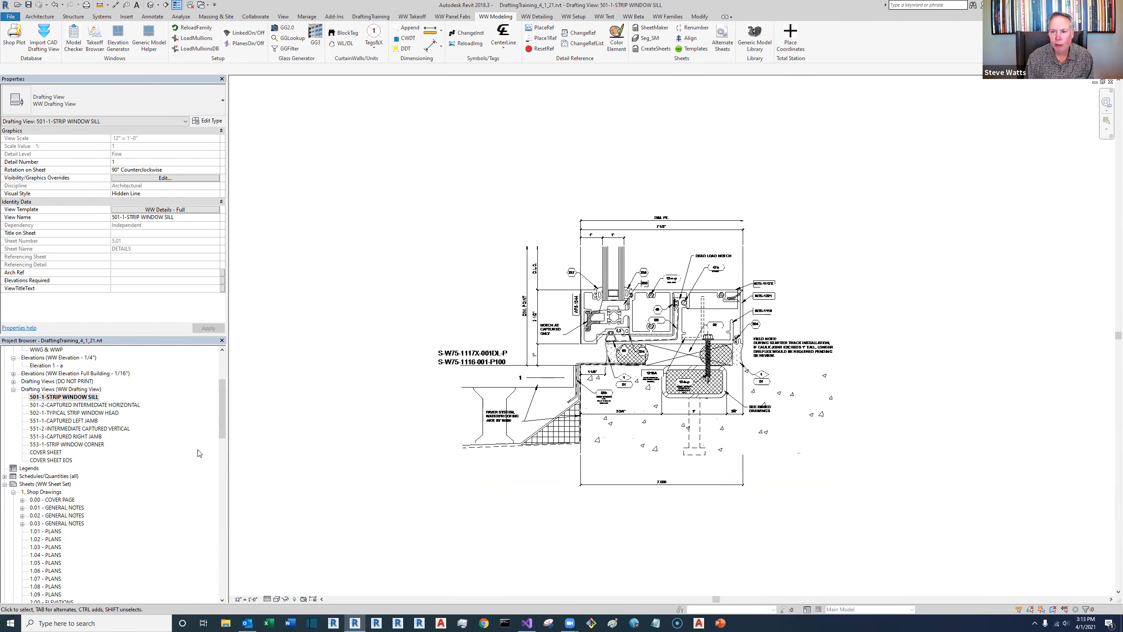
# Step: Reopen sheet 5.01 and inspect its captured intermediate horizontal and strip window sill viewports
pyautogui.scroll(-6, 175, 462)
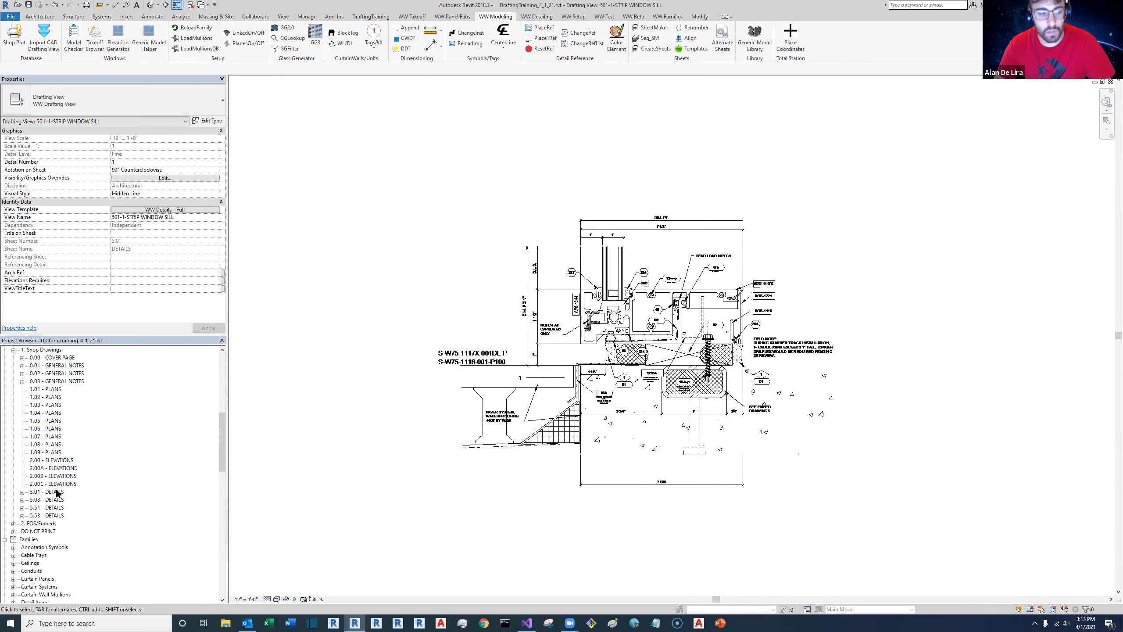
pyautogui.doubleClick(46, 491)
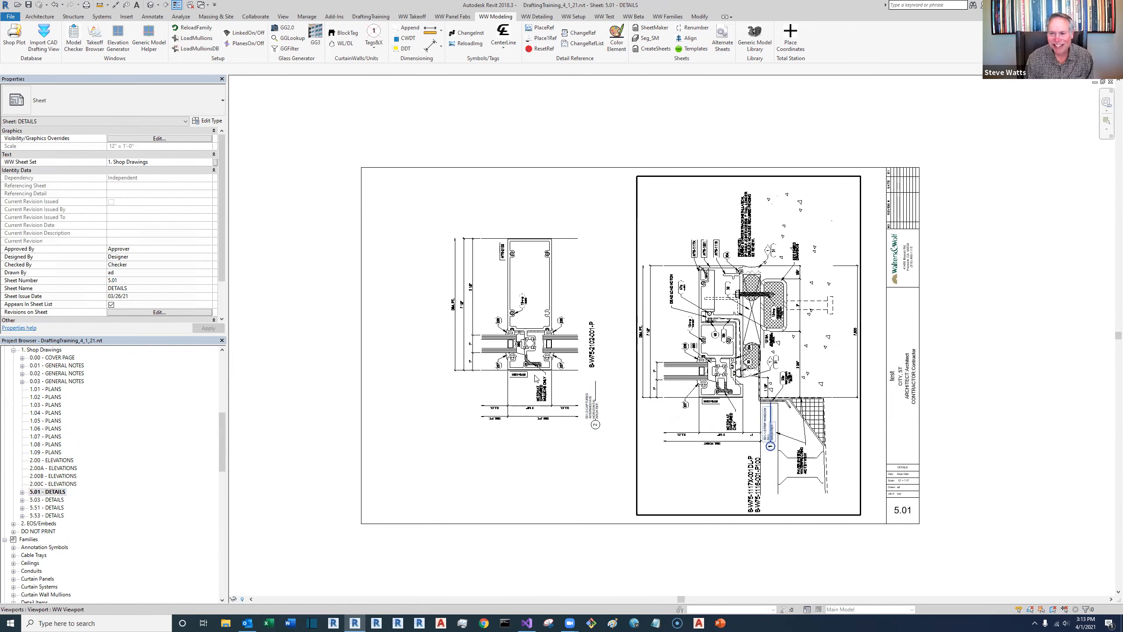
pyautogui.click(569, 371)
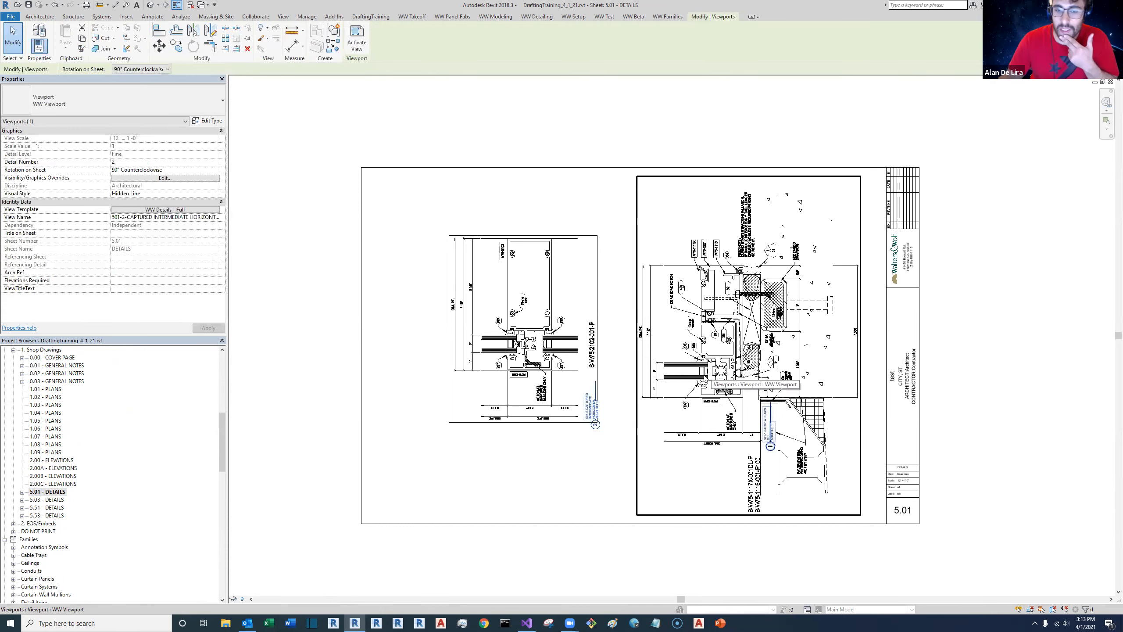
pyautogui.click(706, 381)
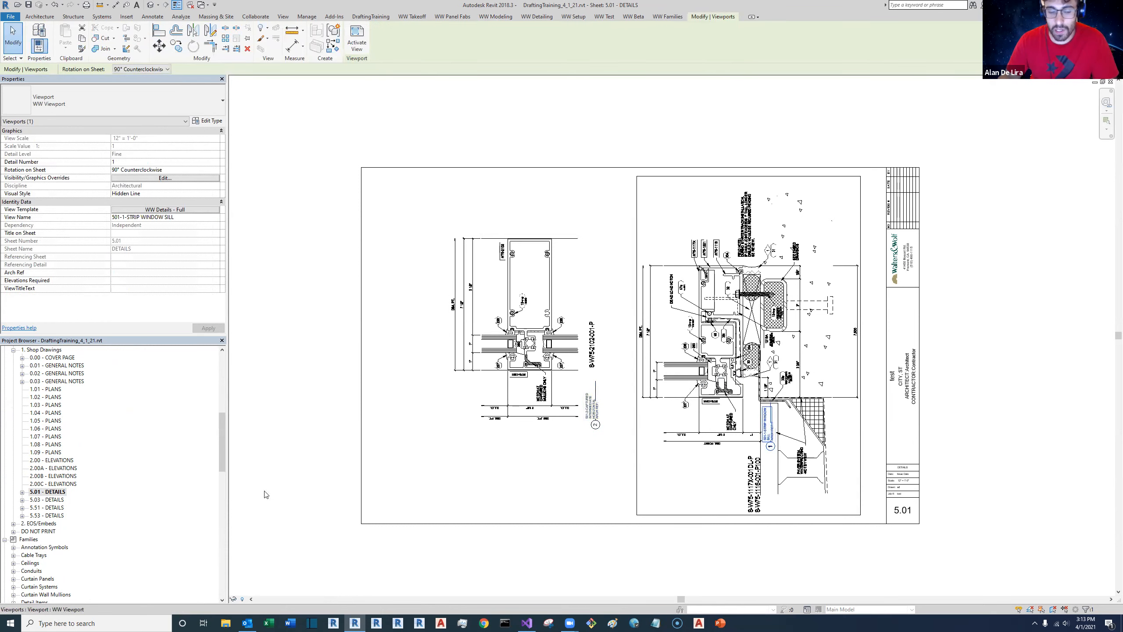
# Step: Review the detail sheets 5.03 and 5.51, inspecting the intermediate captured vertical viewport on 5.51
pyautogui.click(54, 500)
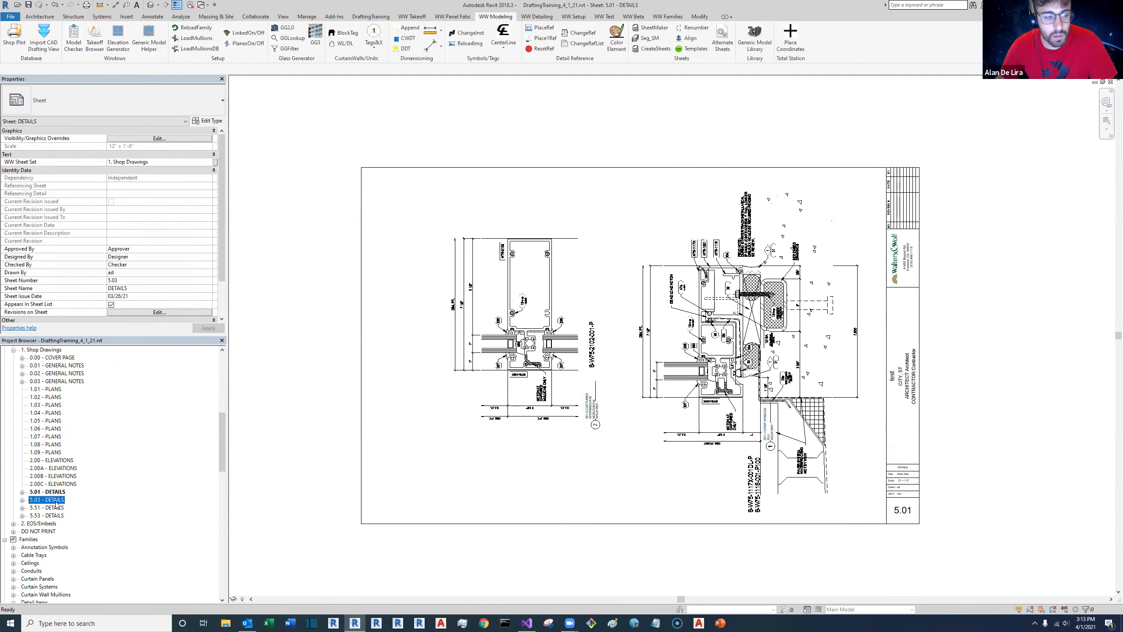
pyautogui.doubleClick(55, 500)
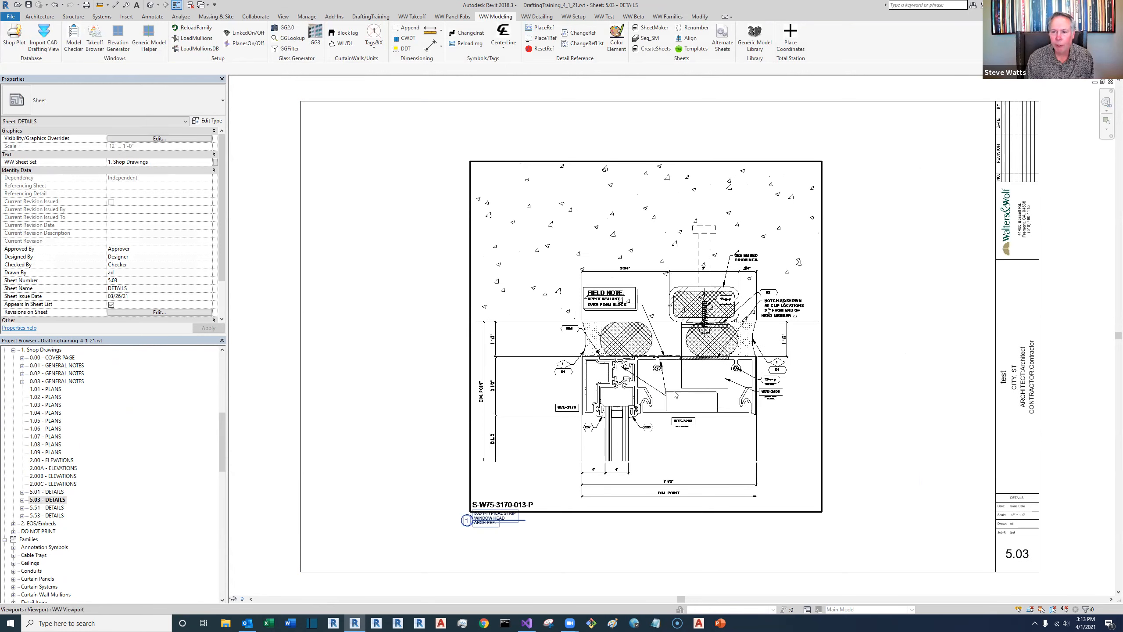
pyautogui.doubleClick(58, 508)
pyautogui.click(636, 329)
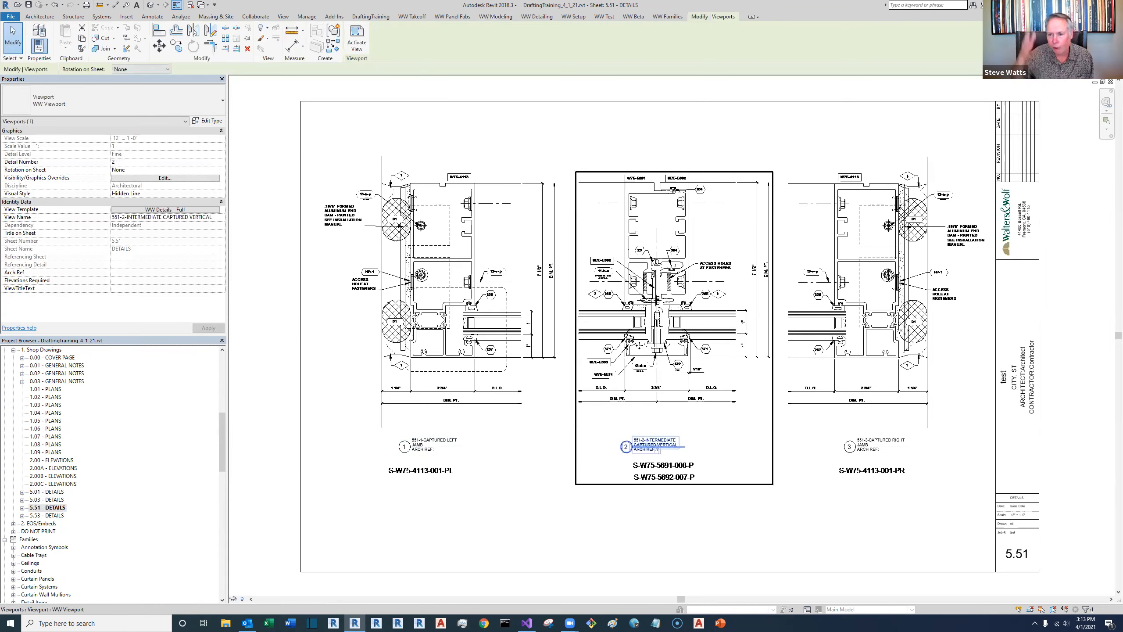
pyautogui.moveTo(640, 344)
pyautogui.mouseDown()
pyautogui.moveTo(626, 254)
pyautogui.moveTo(648, 340)
pyautogui.moveTo(638, 329)
pyautogui.moveTo(641, 375)
pyautogui.moveTo(640, 346)
pyautogui.mouseUp()
pyautogui.press('Escape')
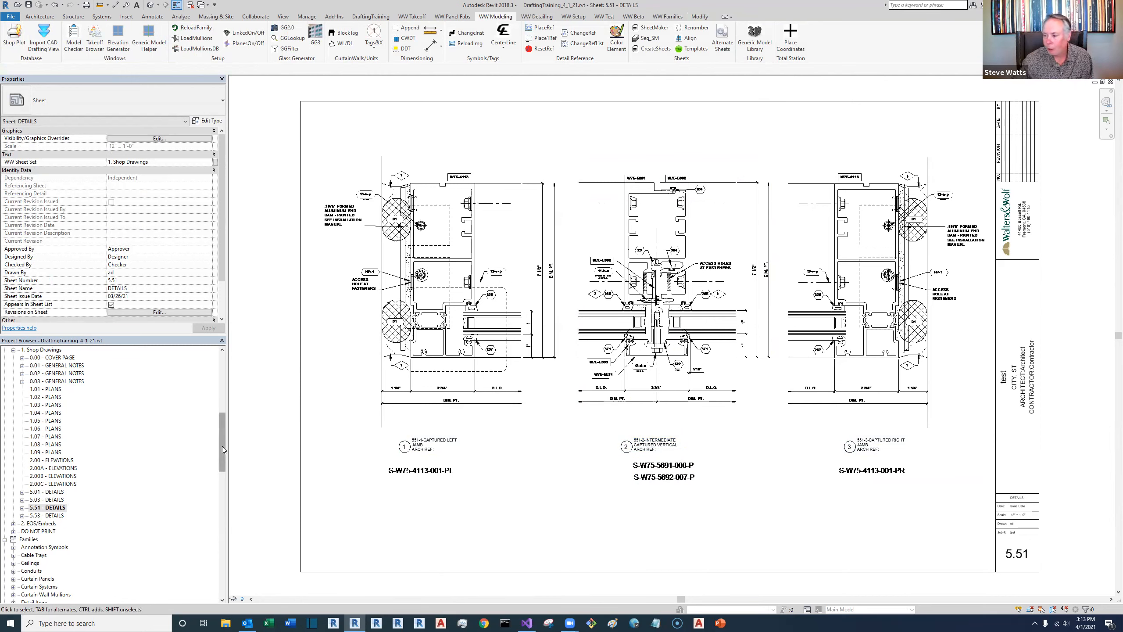
# Step: Check the references in Elevation 1 - a, then inspect the imported part-number text in the 501-1-STRIP WINDOW SILL view
pyautogui.moveTo(222, 446); pyautogui.dragTo(227, 383)
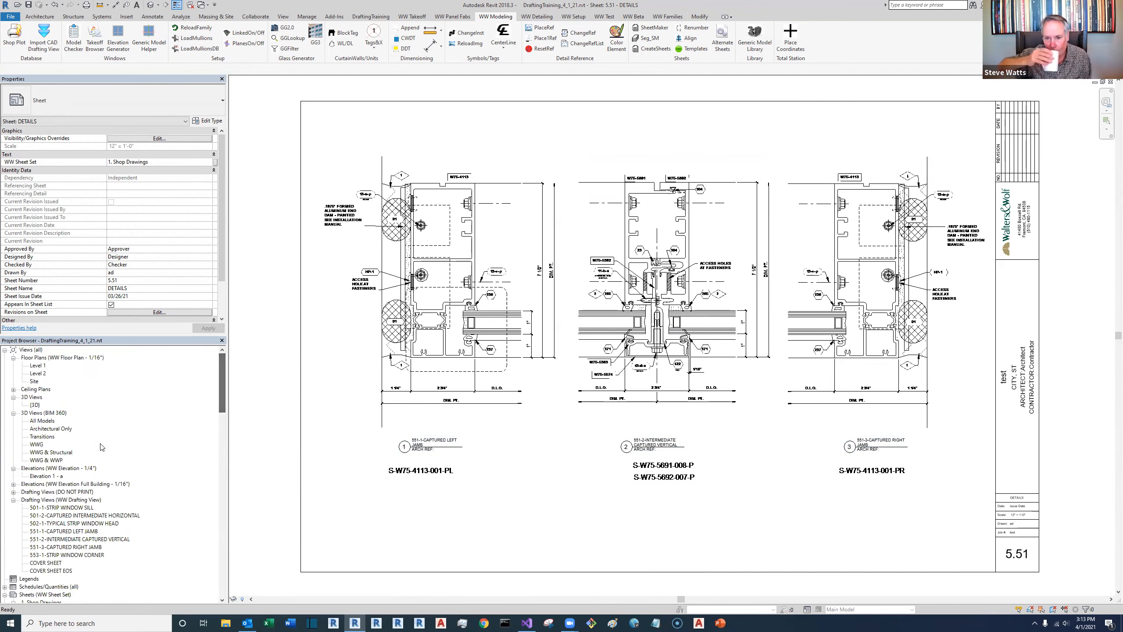
pyautogui.doubleClick(46, 476)
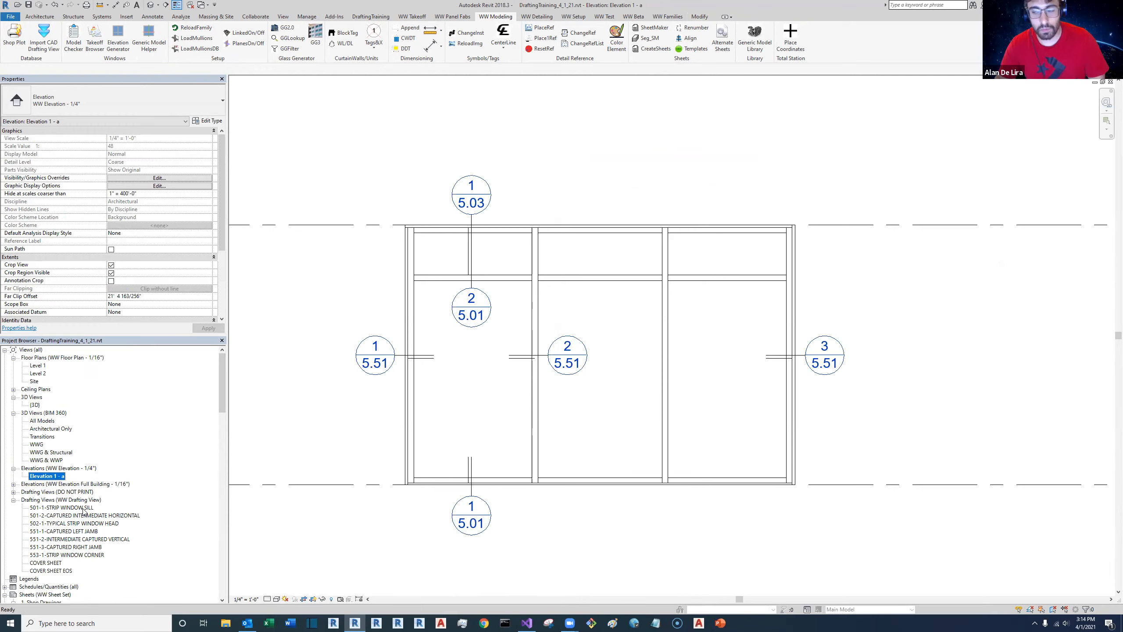
pyautogui.doubleClick(84, 508)
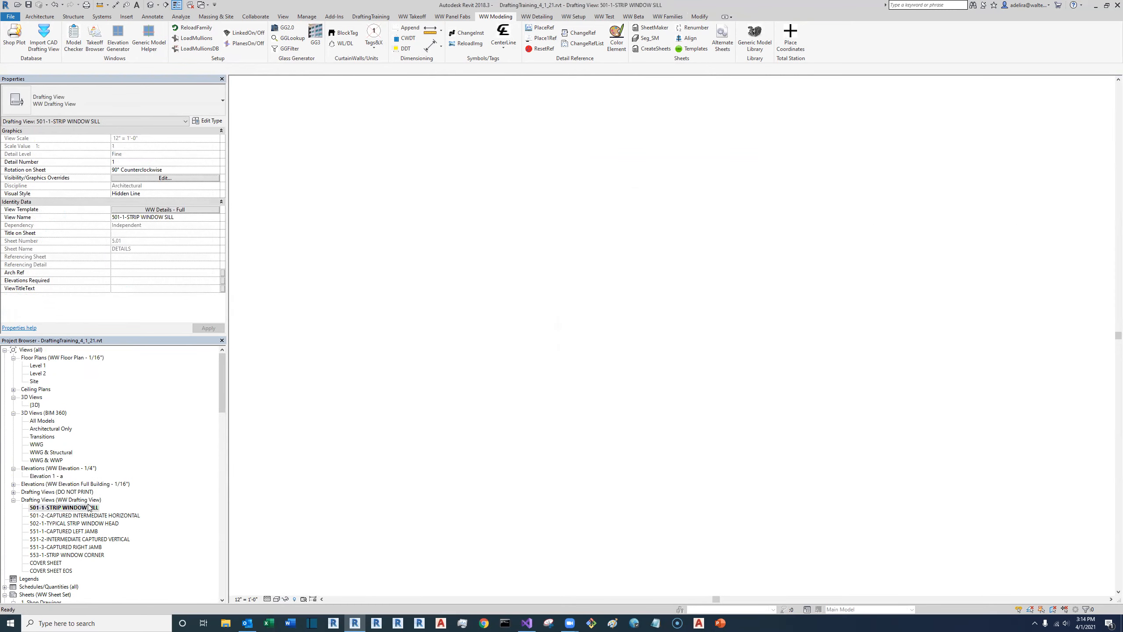
pyautogui.scroll(1, 497, 368)
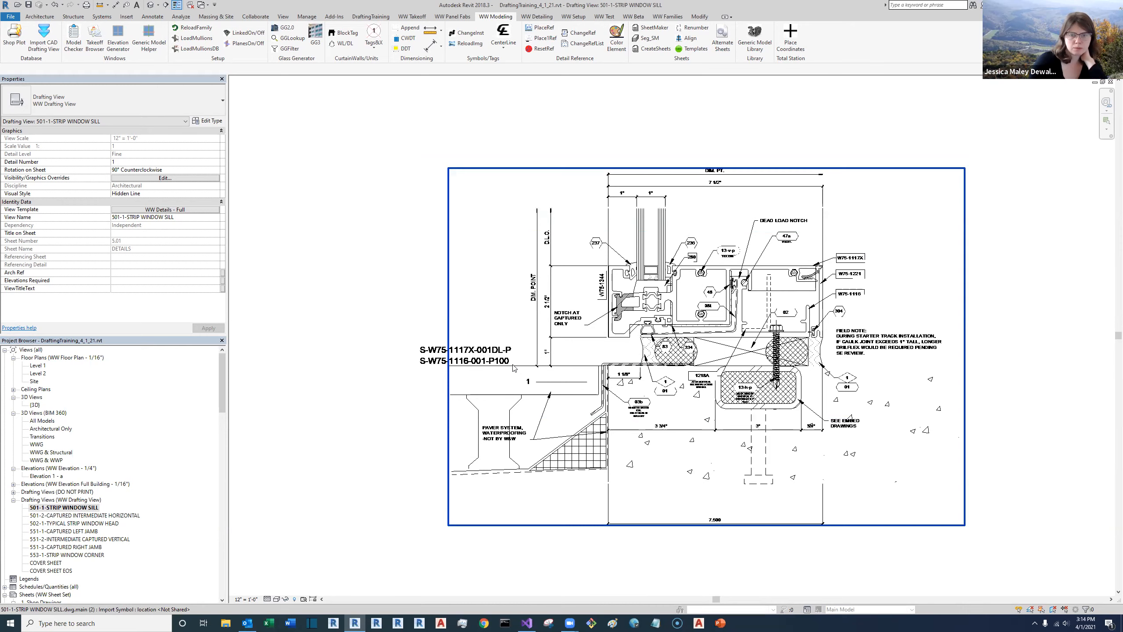
pyautogui.click(446, 358)
# Step: Open sheet 5.01 again and examine the part-number text and view titles of its two details up close
pyautogui.scroll(-3, 239, 455)
pyautogui.scroll(-2, 98, 472)
pyautogui.scroll(-7, 98, 472)
pyautogui.doubleClick(46, 508)
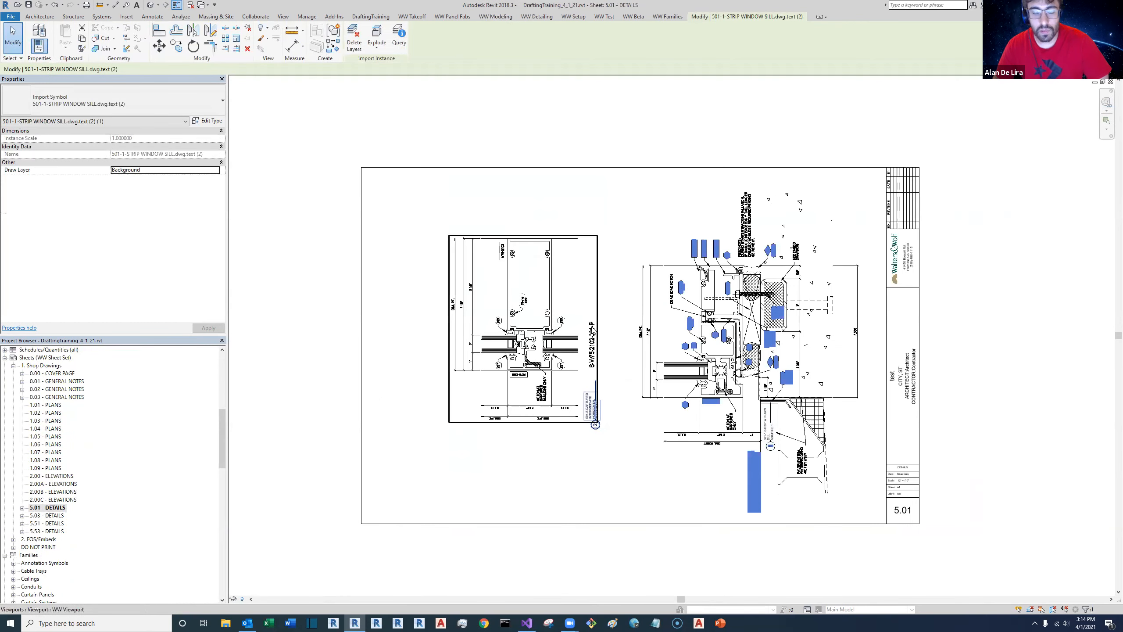
pyautogui.click(603, 489)
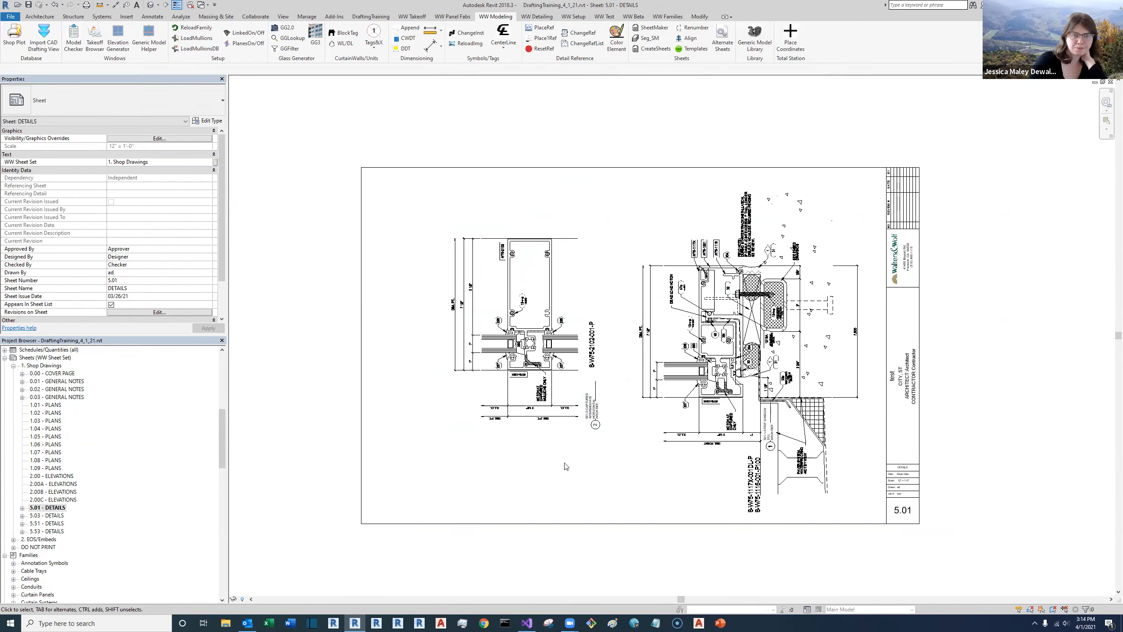
pyautogui.scroll(1, 587, 367)
pyautogui.scroll(1, 587, 368)
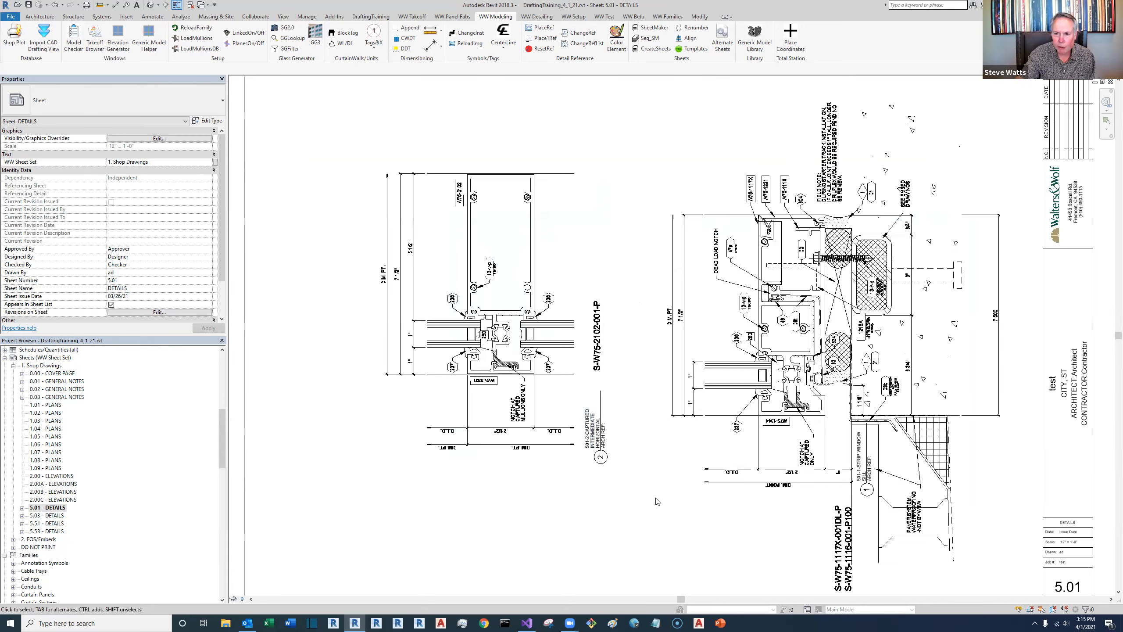
pyautogui.scroll(-1, 628, 500)
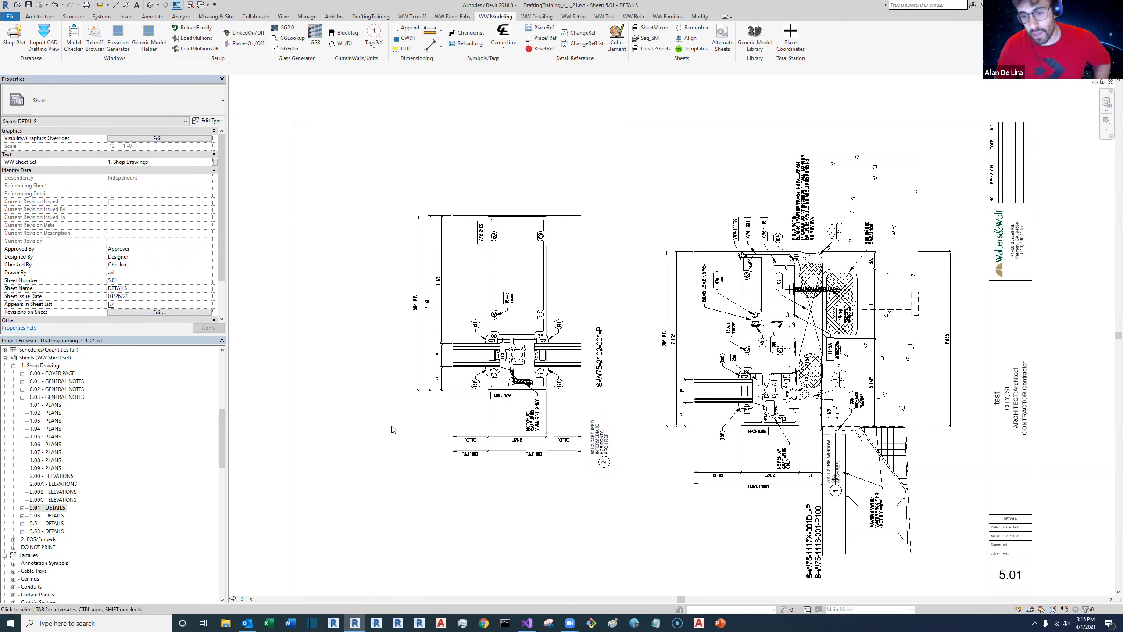
# Step: Return to the Elevation 1 - a view and bring up the WW Beta annotation tools
pyautogui.scroll(10, 135, 449)
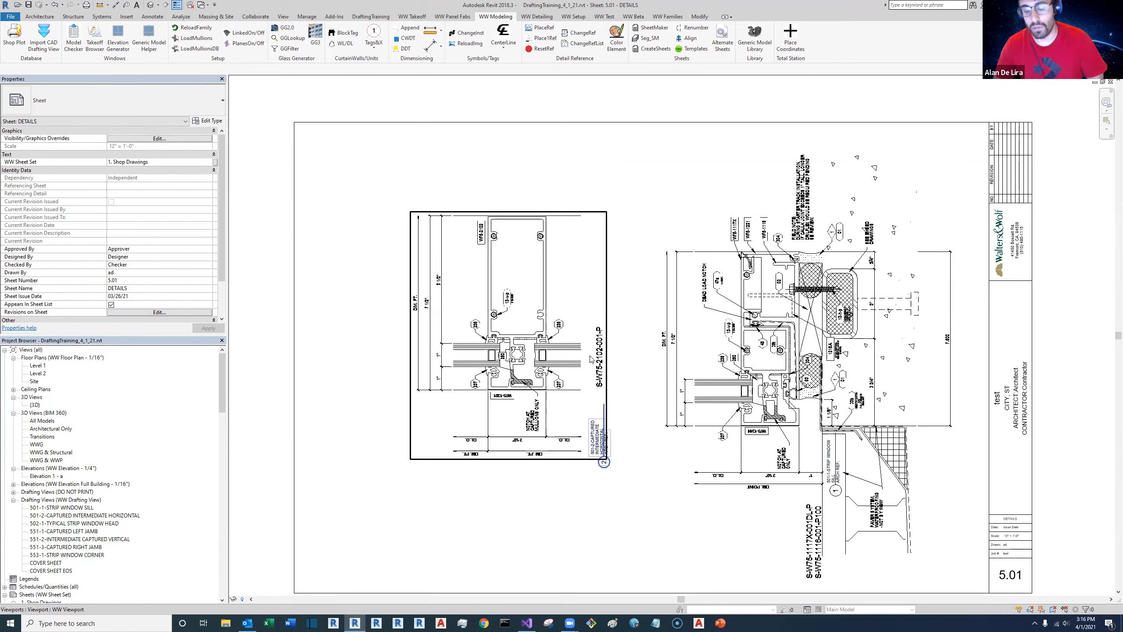
pyautogui.click(57, 476)
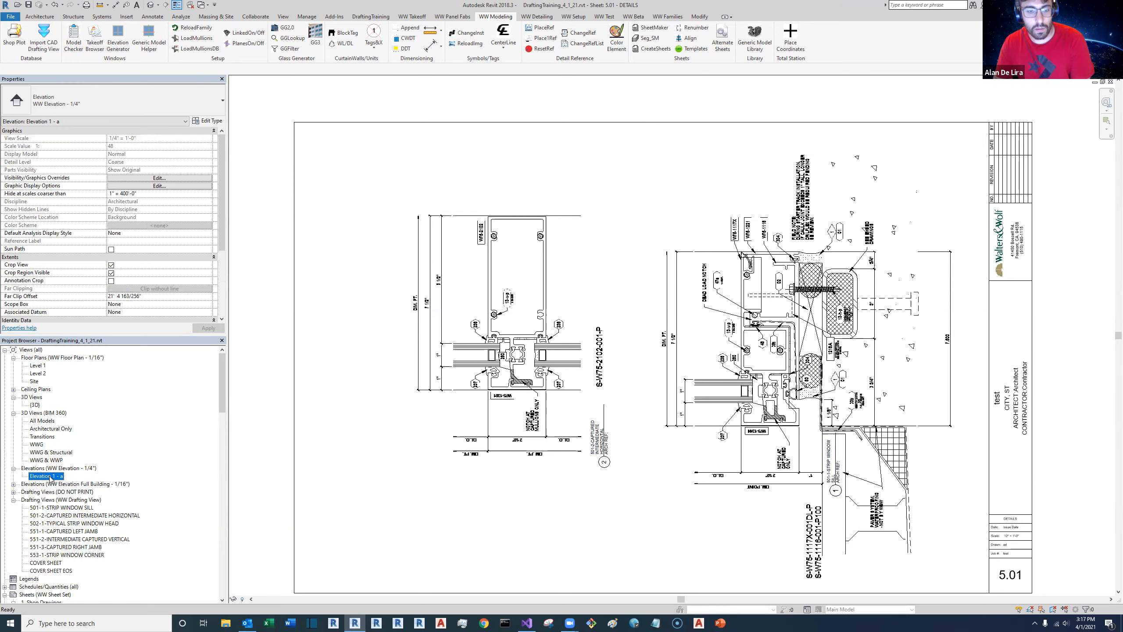
pyautogui.doubleClick(50, 477)
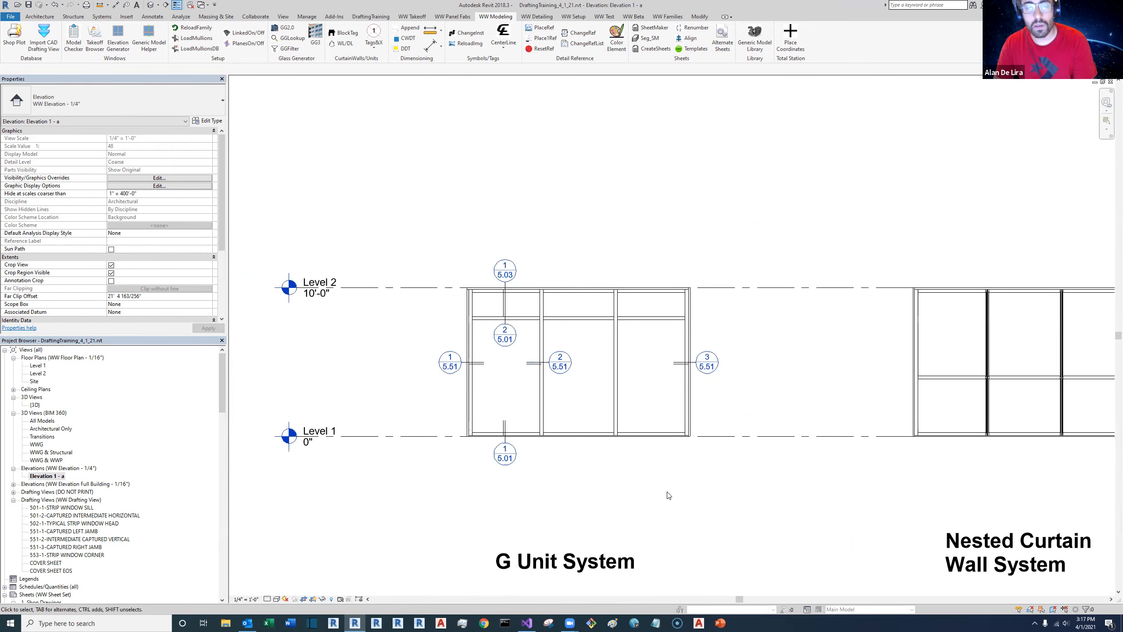
pyautogui.click(614, 19)
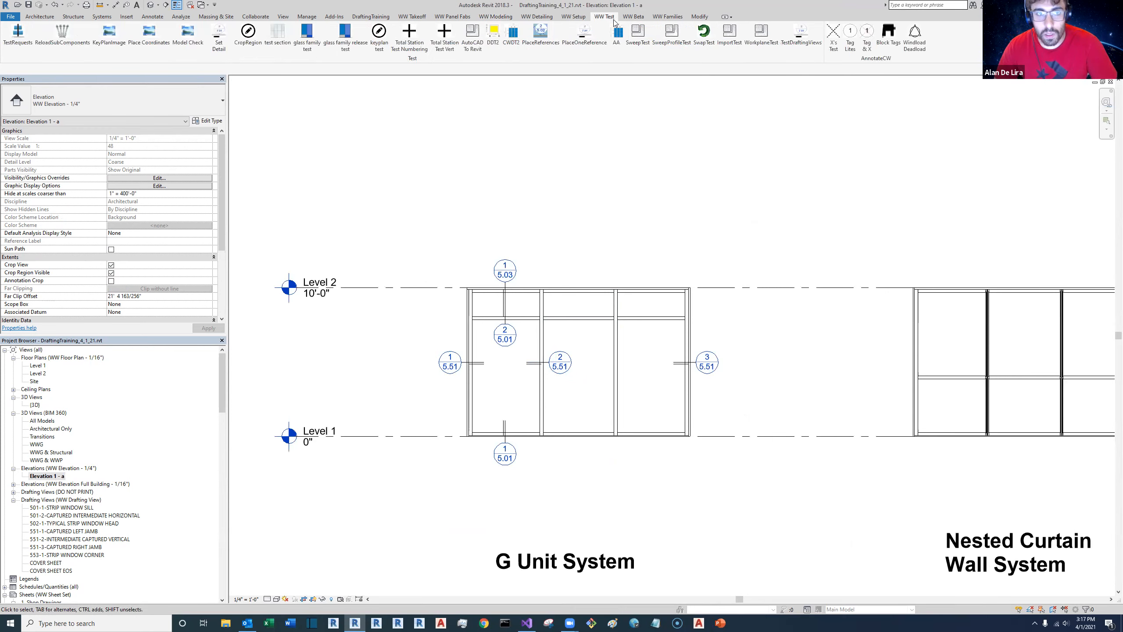
pyautogui.click(633, 16)
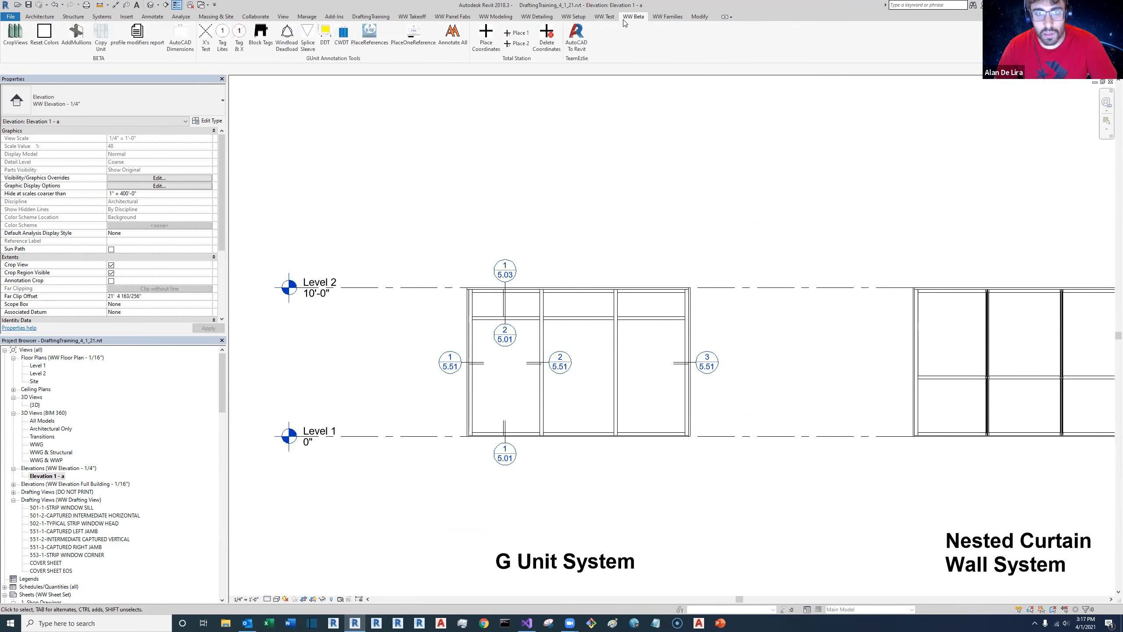
# Step: Place the single reference 3/5.51, 551-3-CAPTURED RIGHT JAMB, on the G Unit System's right jamb mullion with Right orientation and no anchor
pyautogui.click(407, 41)
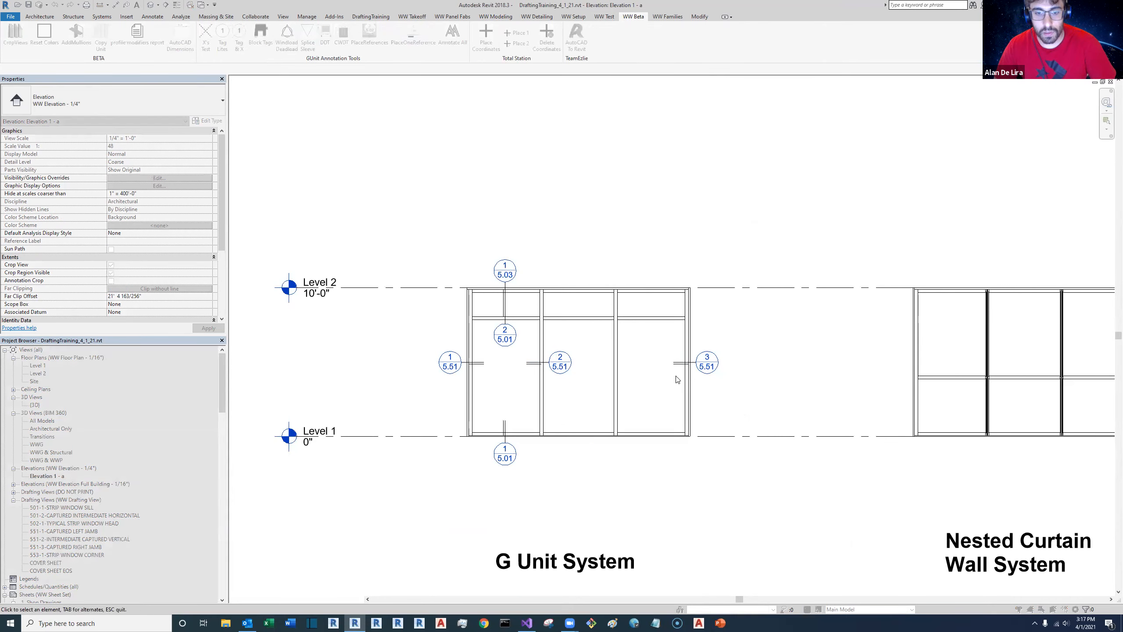
pyautogui.scroll(5, 676, 375)
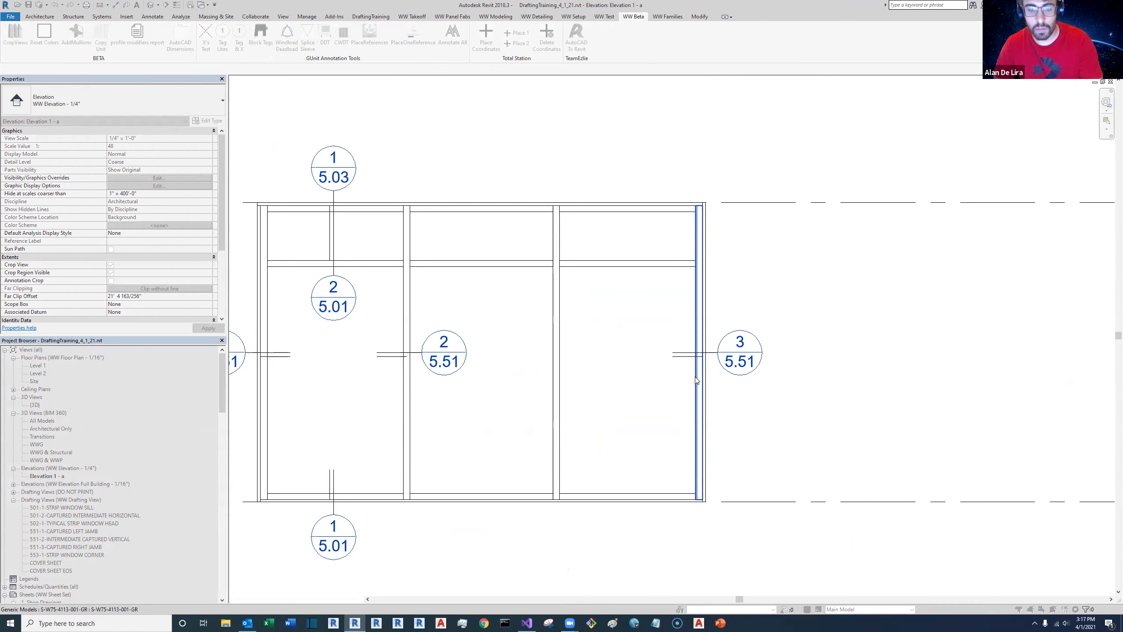
pyautogui.click(697, 375)
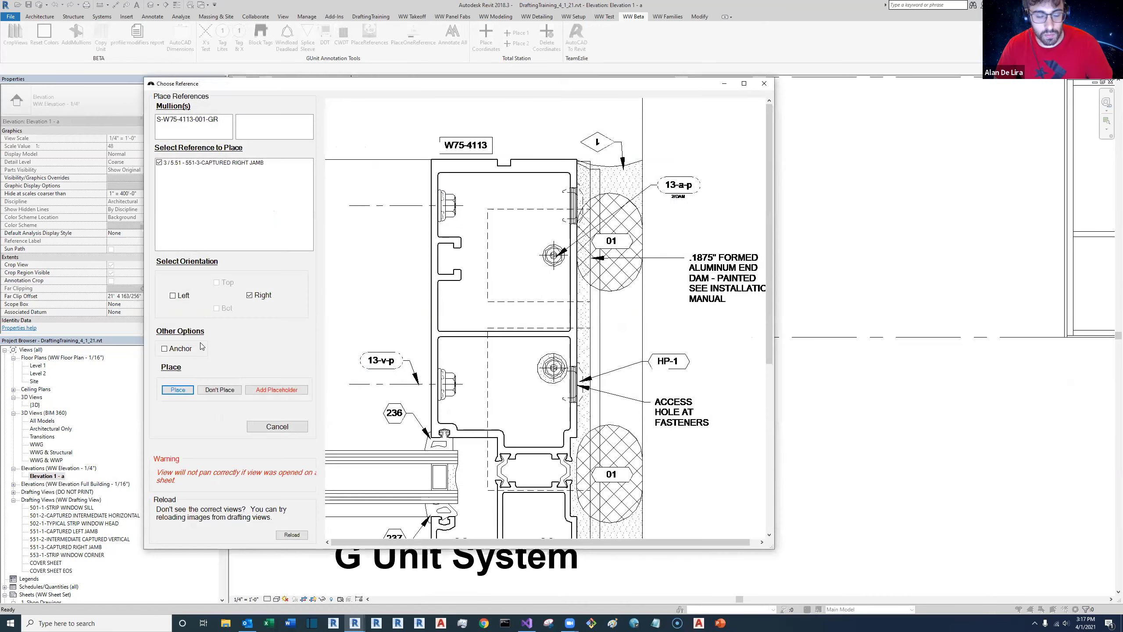
pyautogui.click(164, 349)
pyautogui.click(164, 349)
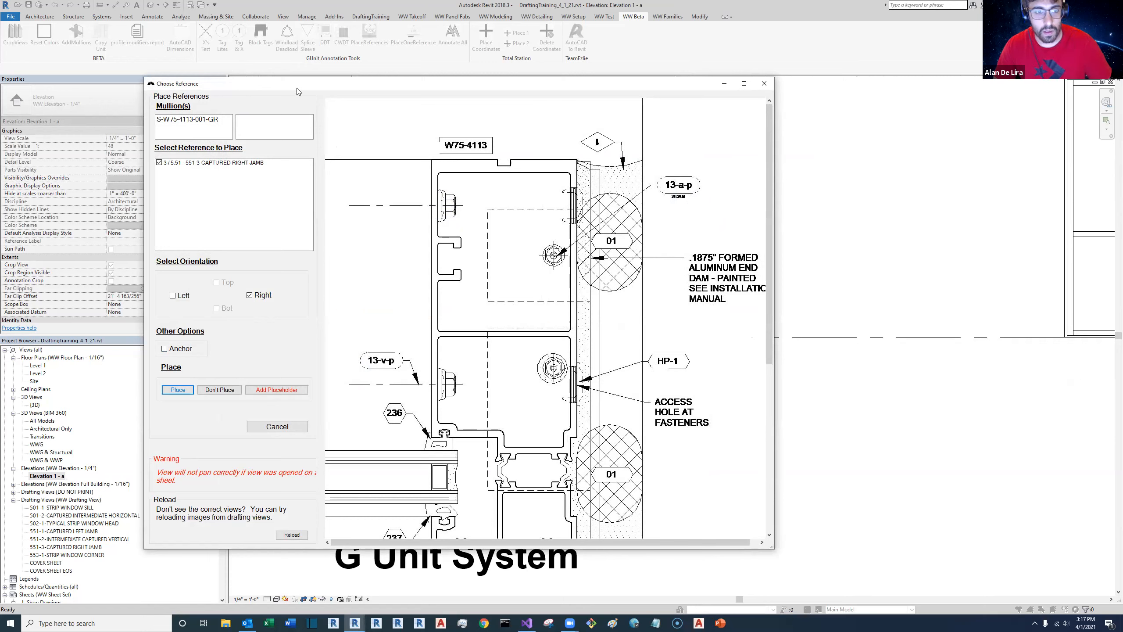
pyautogui.moveTo(297, 90); pyautogui.dragTo(456, 76)
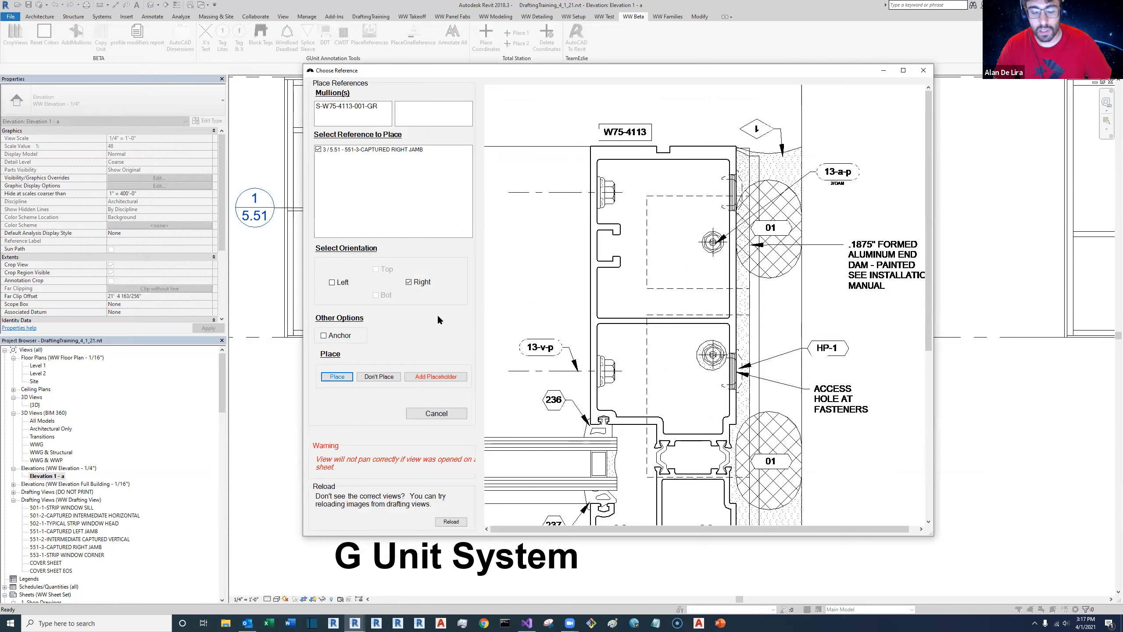
pyautogui.click(341, 378)
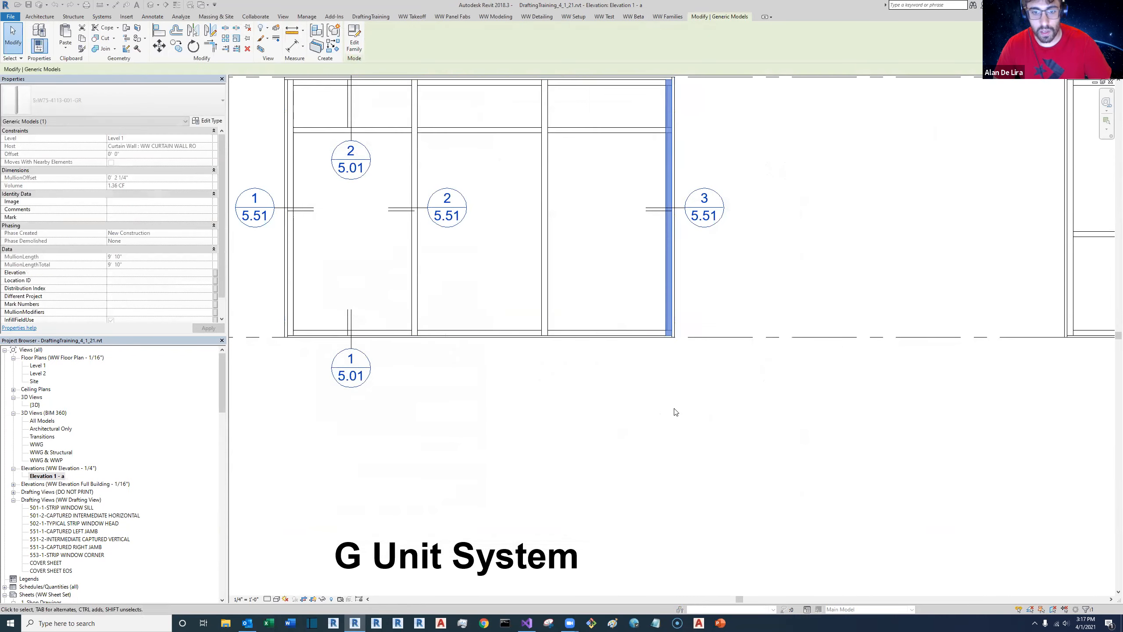
# Step: Separate the duplicate 3/5.51 reference from the one at the right jamb and remove the extra one
pyautogui.click(675, 412)
pyautogui.scroll(-2, 641, 420)
pyautogui.scroll(4, 674, 288)
pyautogui.click(623, 289)
pyautogui.keyDown('ctrl'); pyautogui.moveTo(623, 292); pyautogui.dragTo(662, 353); pyautogui.keyUp('ctrl')
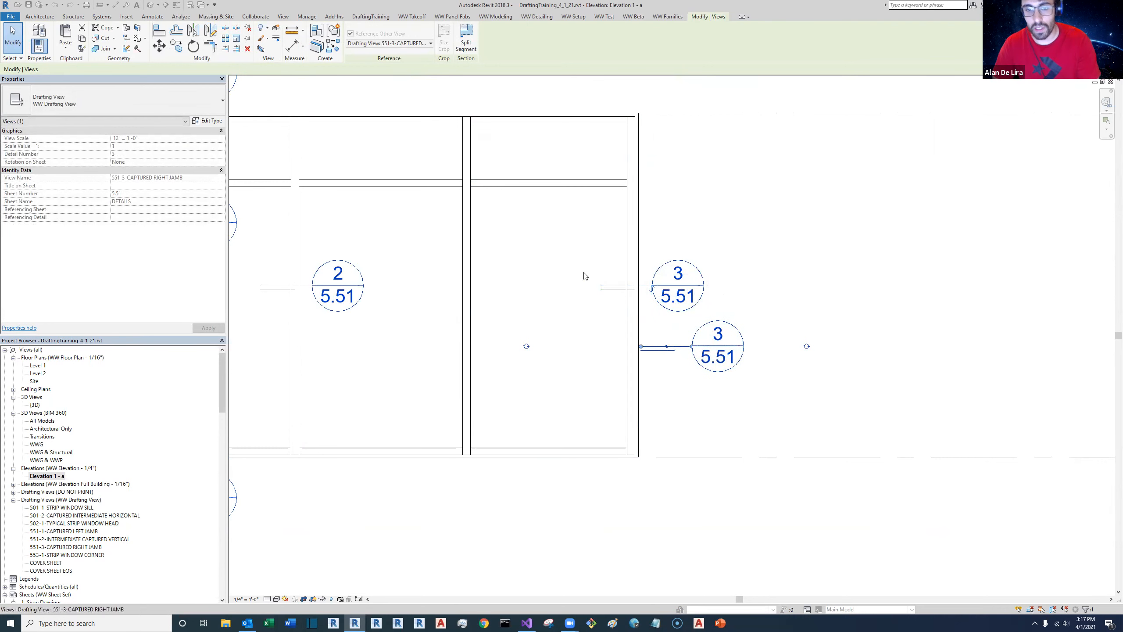
pyautogui.scroll(-3, 585, 275)
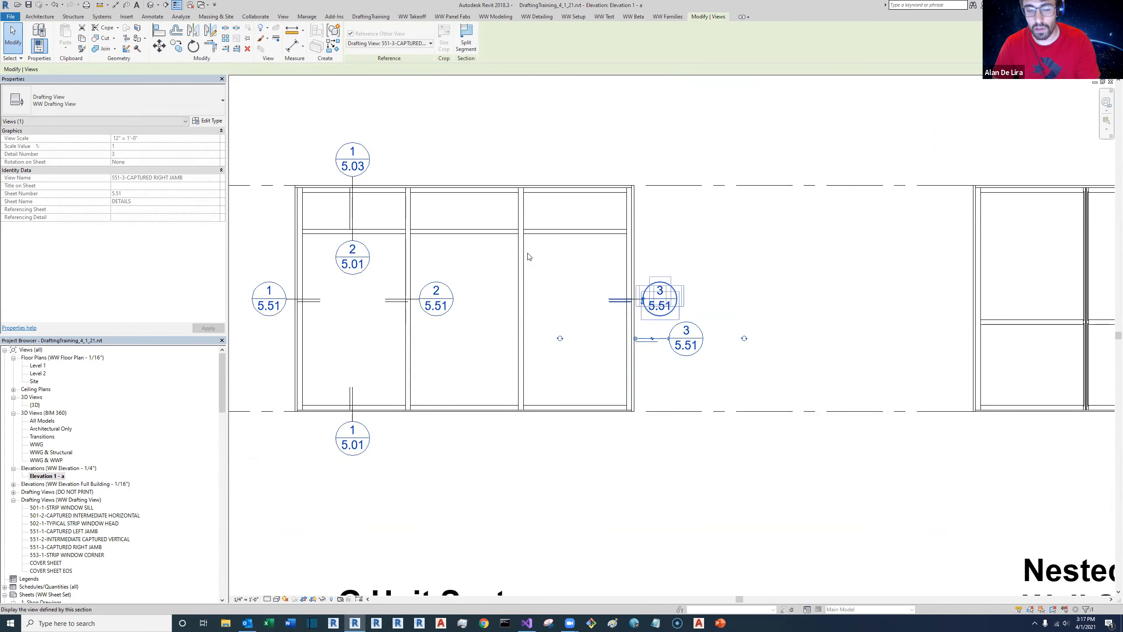
pyautogui.scroll(2, 627, 323)
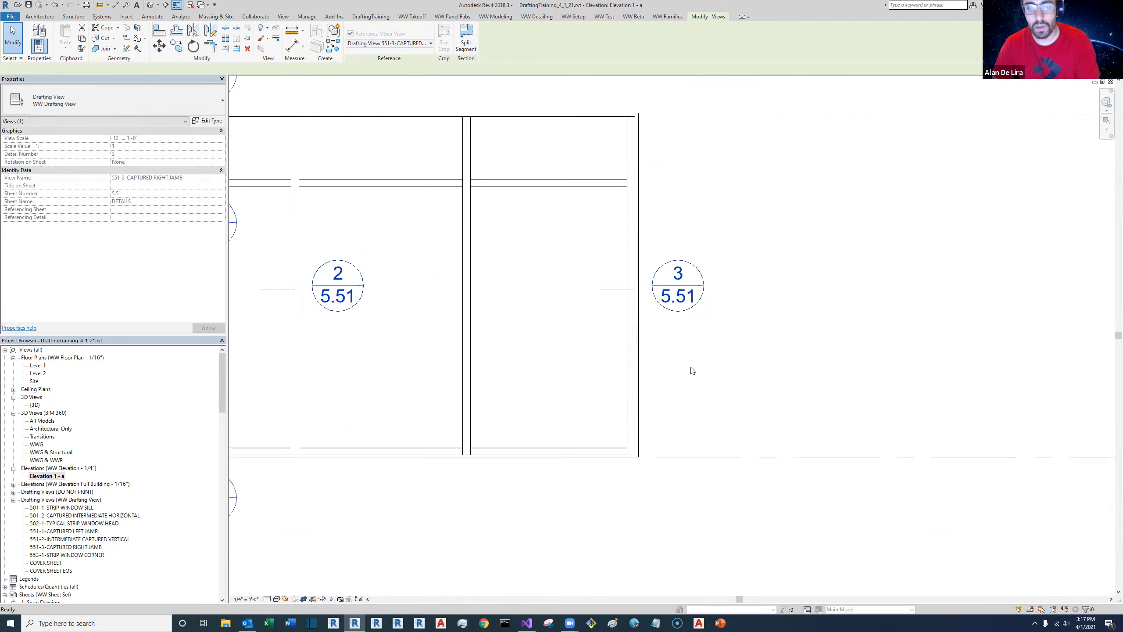
pyautogui.click(690, 367)
pyautogui.scroll(-2, 645, 377)
pyautogui.moveTo(722, 364); pyautogui.dragTo(838, 363, button='middle')
pyautogui.scroll(-1, 691, 493)
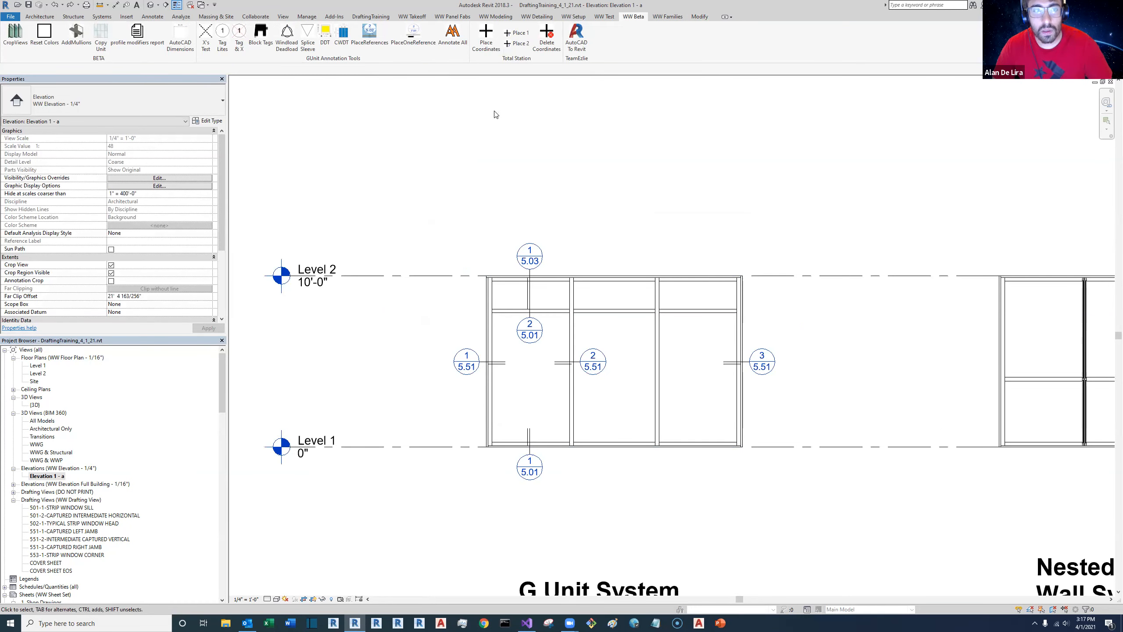
# Step: Clear all the detail references from the G Unit System elevation
pyautogui.moveTo(798, 263); pyautogui.dragTo(710, 248, button='middle')
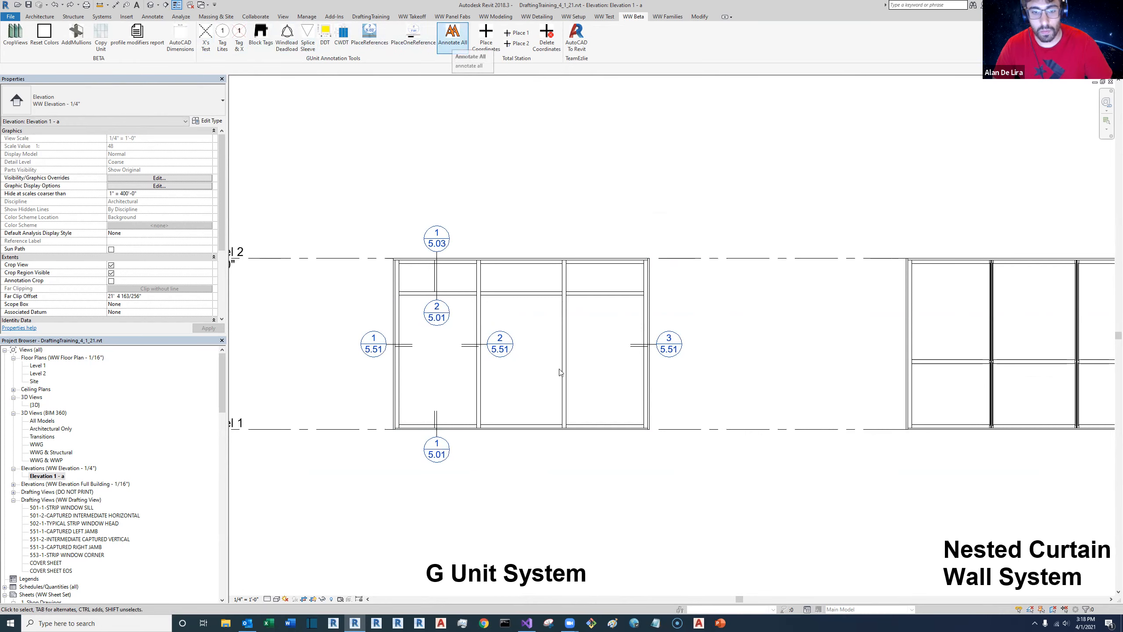
pyautogui.scroll(3, 592, 484)
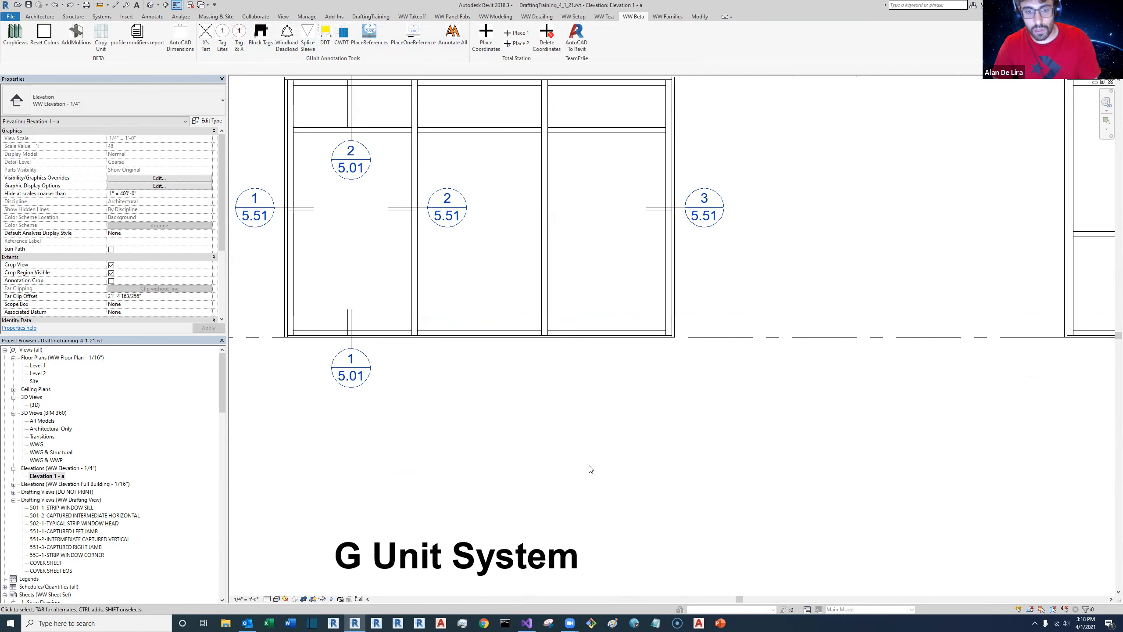
pyautogui.hscroll(-5, 584, 446)
pyautogui.scroll(-3, 585, 441)
pyautogui.moveTo(581, 421); pyautogui.dragTo(514, 484, button='middle')
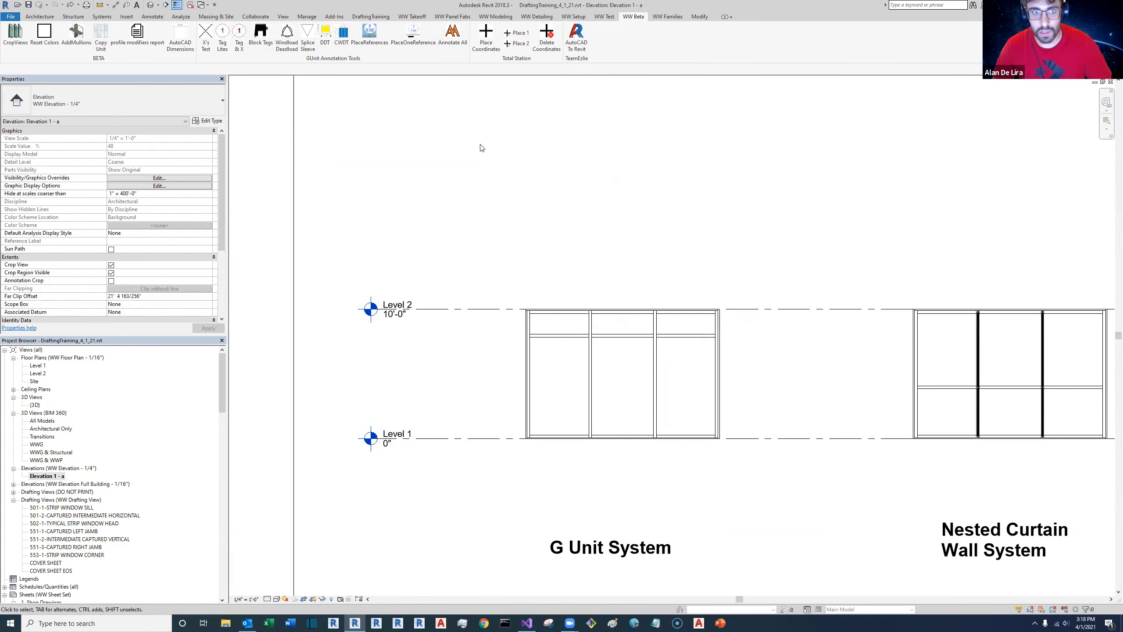
# Step: Run Annotate All on the manually selected G Unit System curtain wall
pyautogui.click(464, 48)
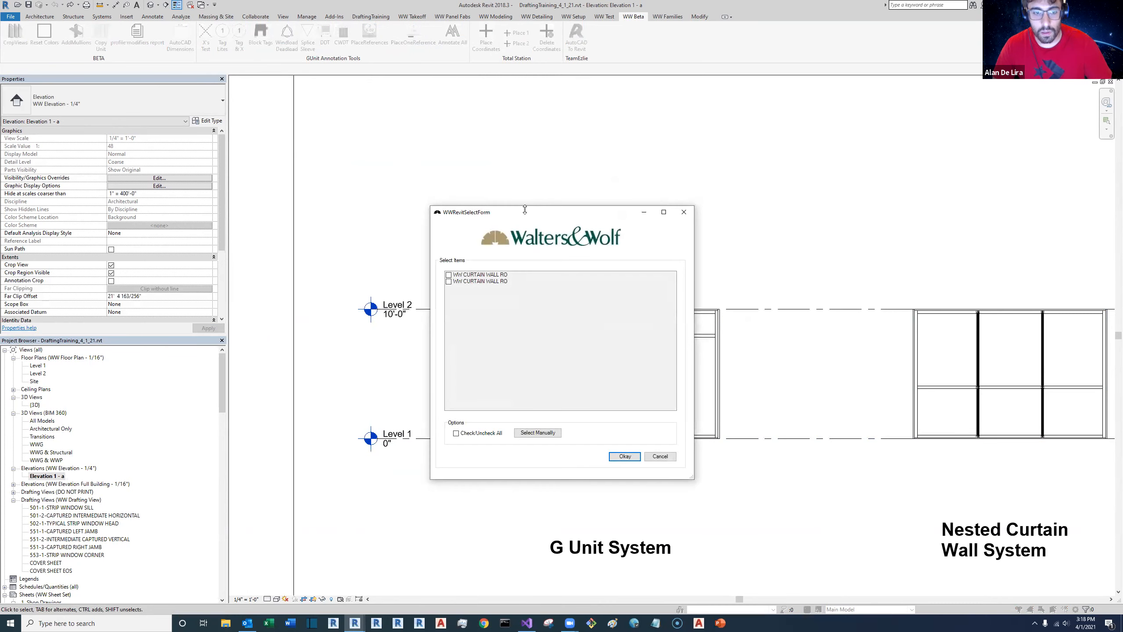
pyautogui.click(538, 432)
pyautogui.click(647, 439)
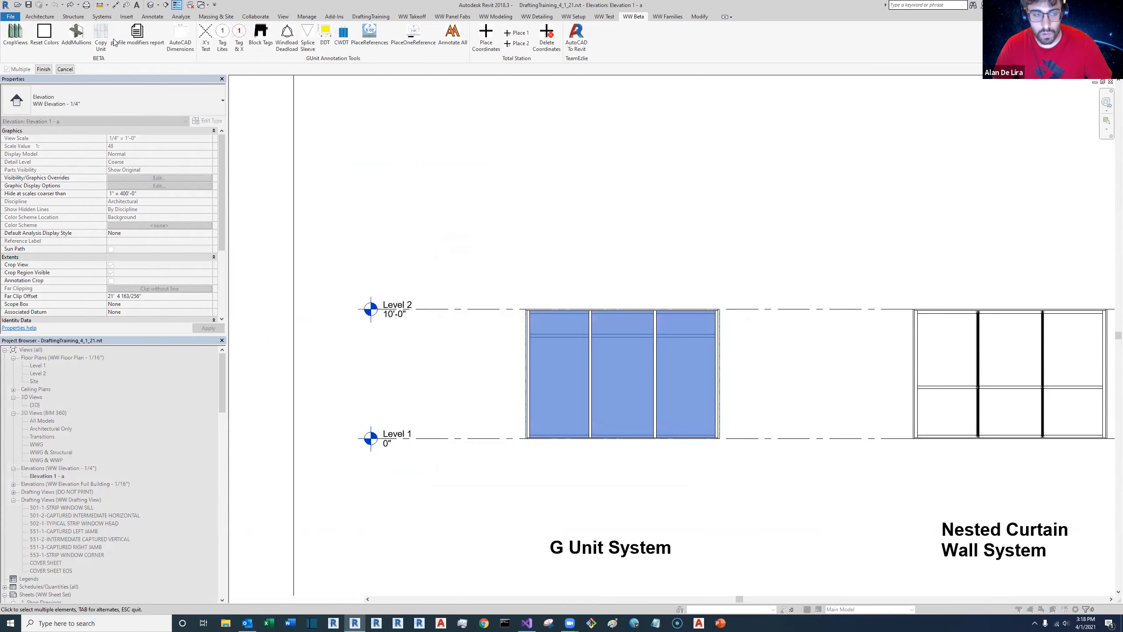
pyautogui.click(44, 69)
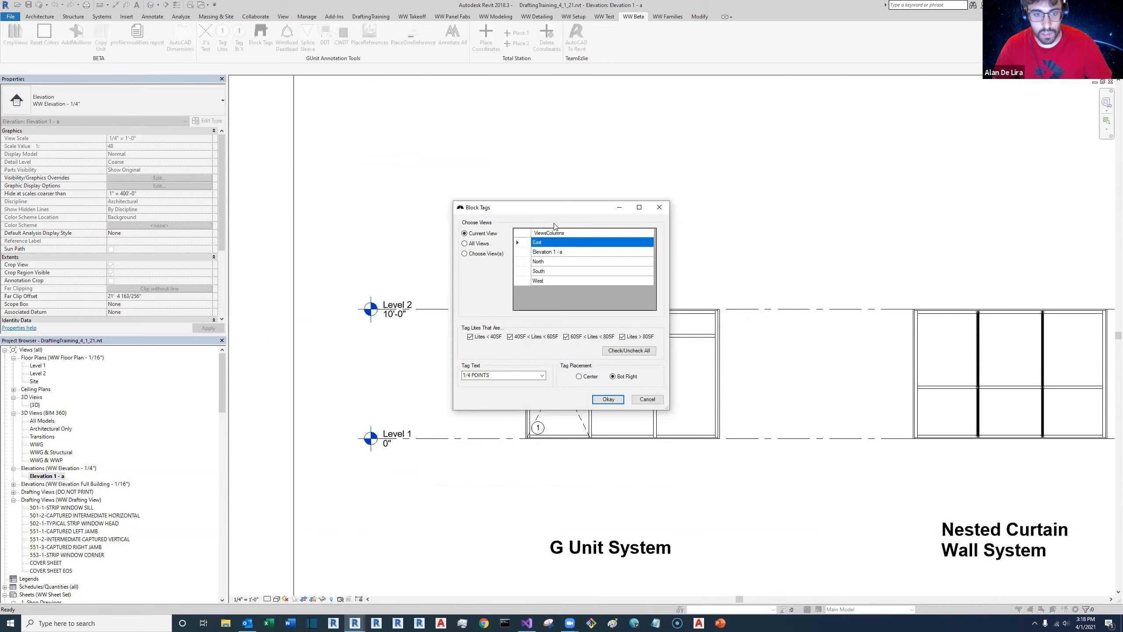
# Step: Set the block tags for the current view to exclude lites under 40SF, apply them and dismiss the area-criteria message
pyautogui.moveTo(547, 208); pyautogui.dragTo(589, 192)
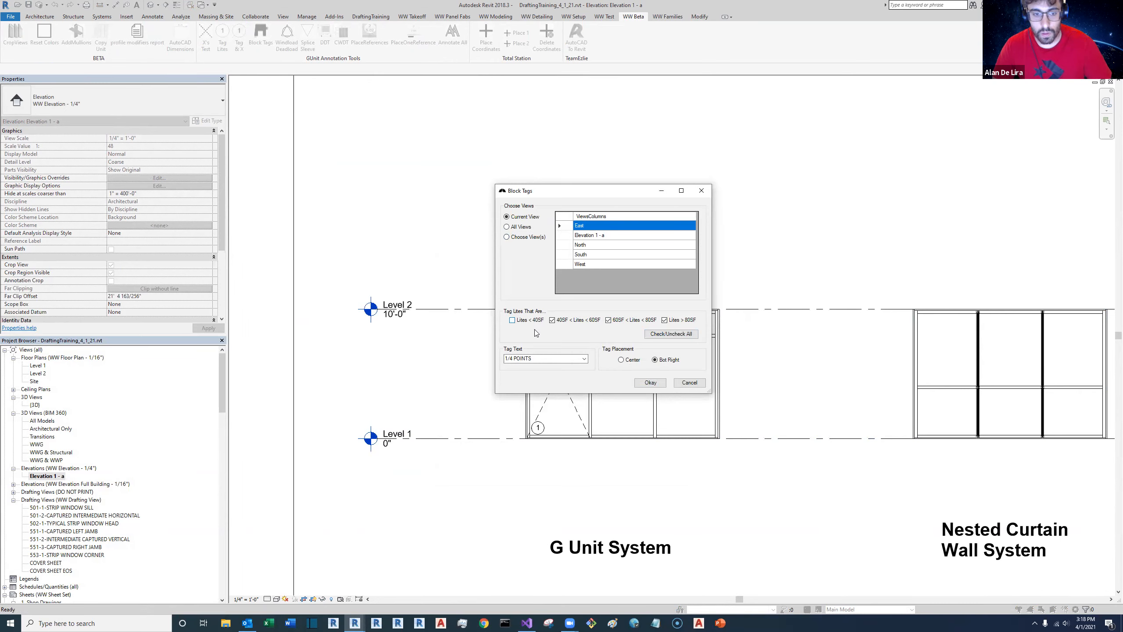
pyautogui.click(650, 382)
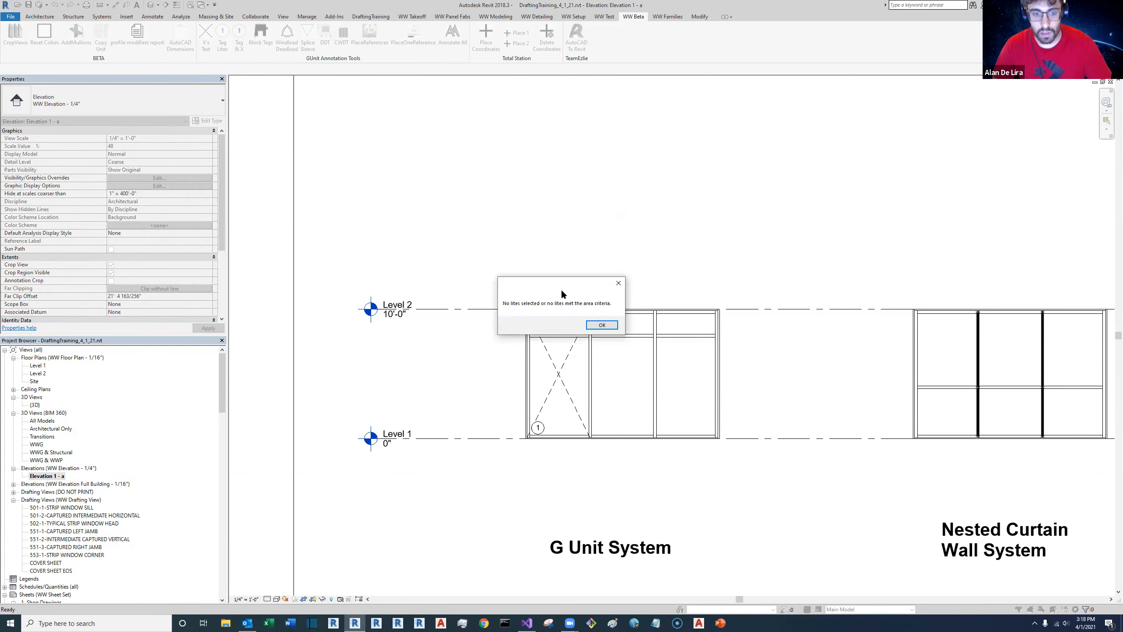
pyautogui.moveTo(562, 291); pyautogui.dragTo(609, 284)
pyautogui.click(648, 319)
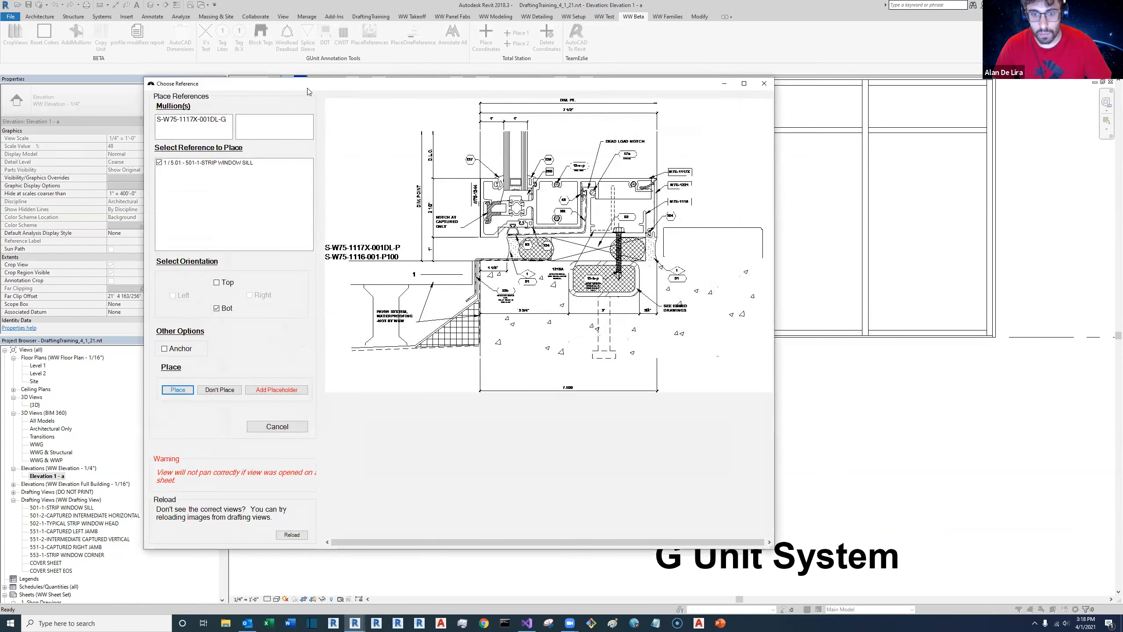
# Step: Try to place the suggested mullion references, including 1/5.01 at the sill, 2/5.01 at the intermediate horizontal and 1/5.03 at the head
pyautogui.moveTo(307, 88); pyautogui.dragTo(604, 99)
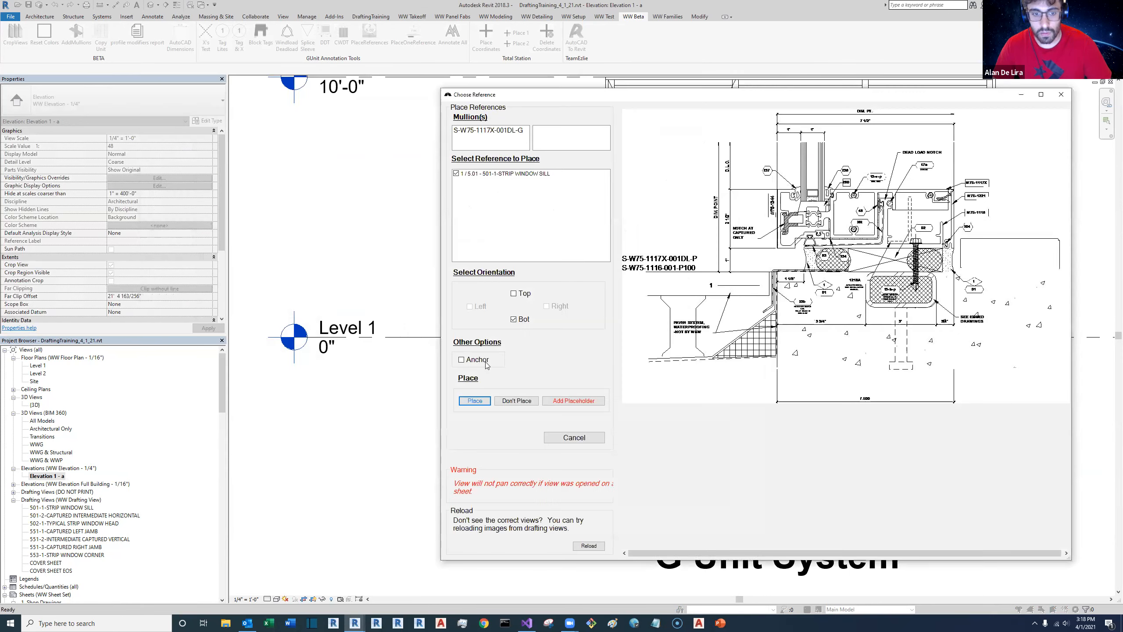
pyautogui.click(478, 402)
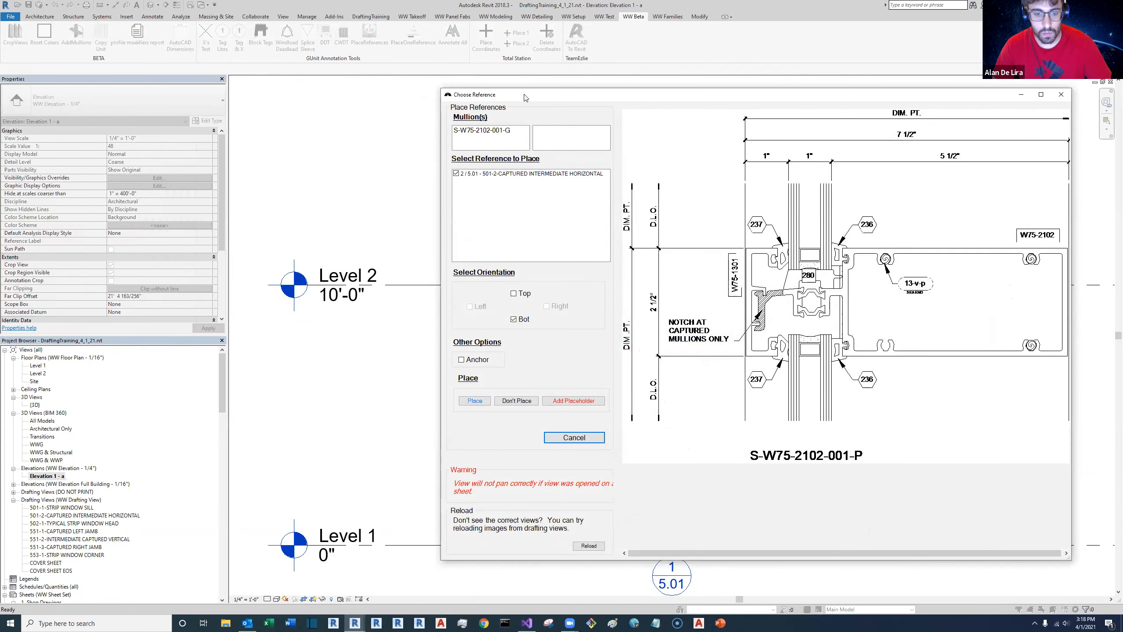
pyautogui.moveTo(525, 97); pyautogui.dragTo(792, 128)
pyautogui.click(741, 429)
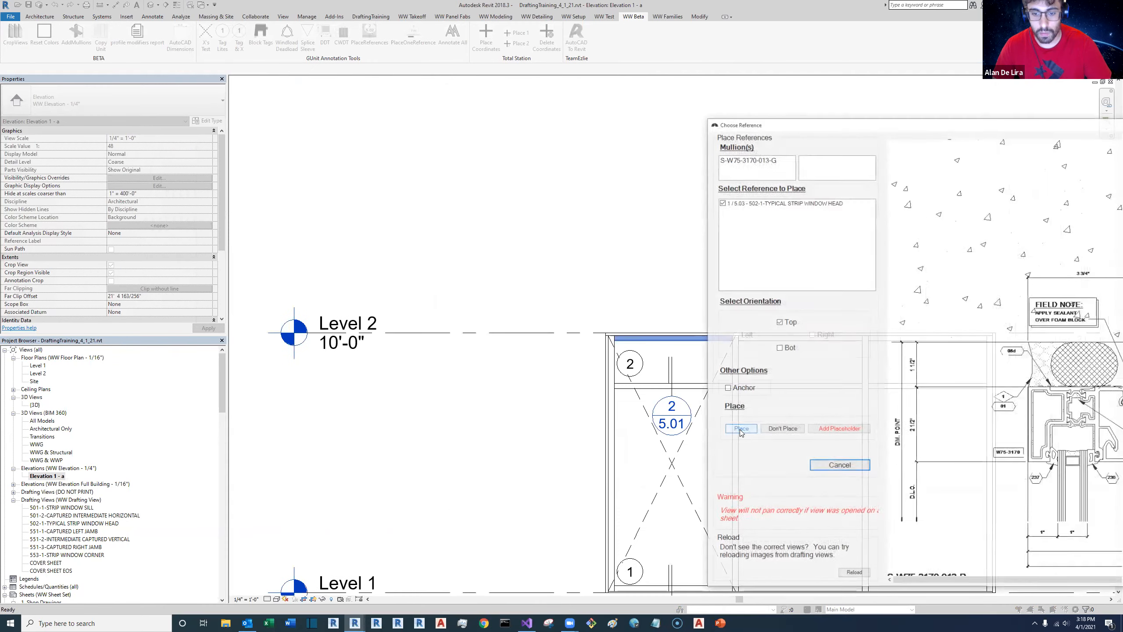
pyautogui.click(740, 429)
pyautogui.click(740, 430)
pyautogui.click(741, 430)
pyautogui.click(740, 430)
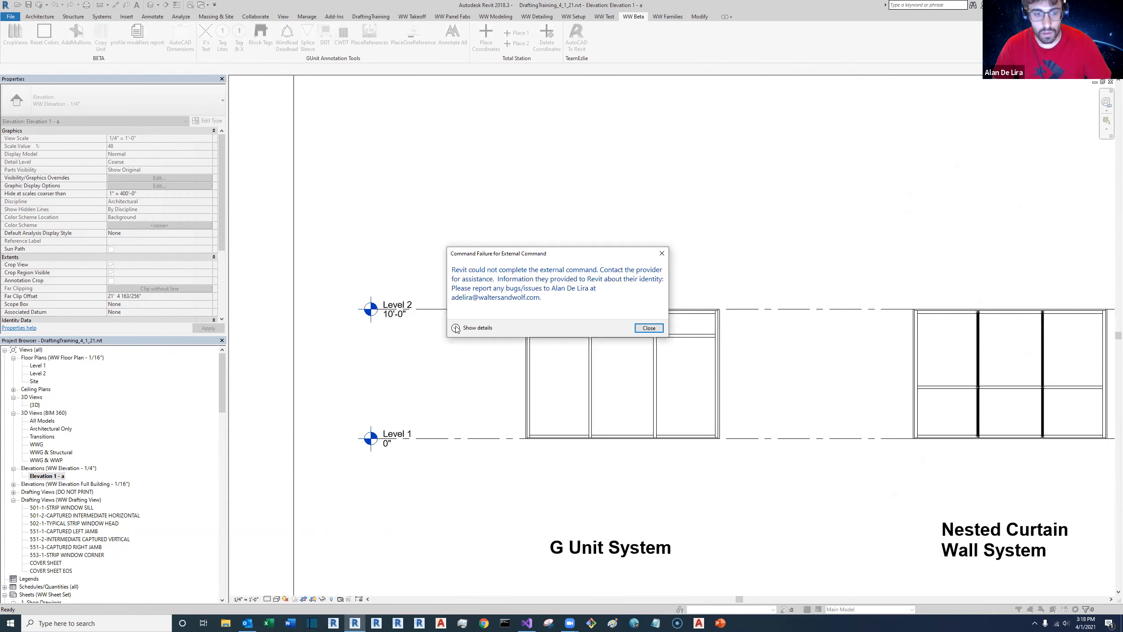
# Step: Read the details of the external command error, close it and check the G Unit System elevation
pyautogui.click(455, 328)
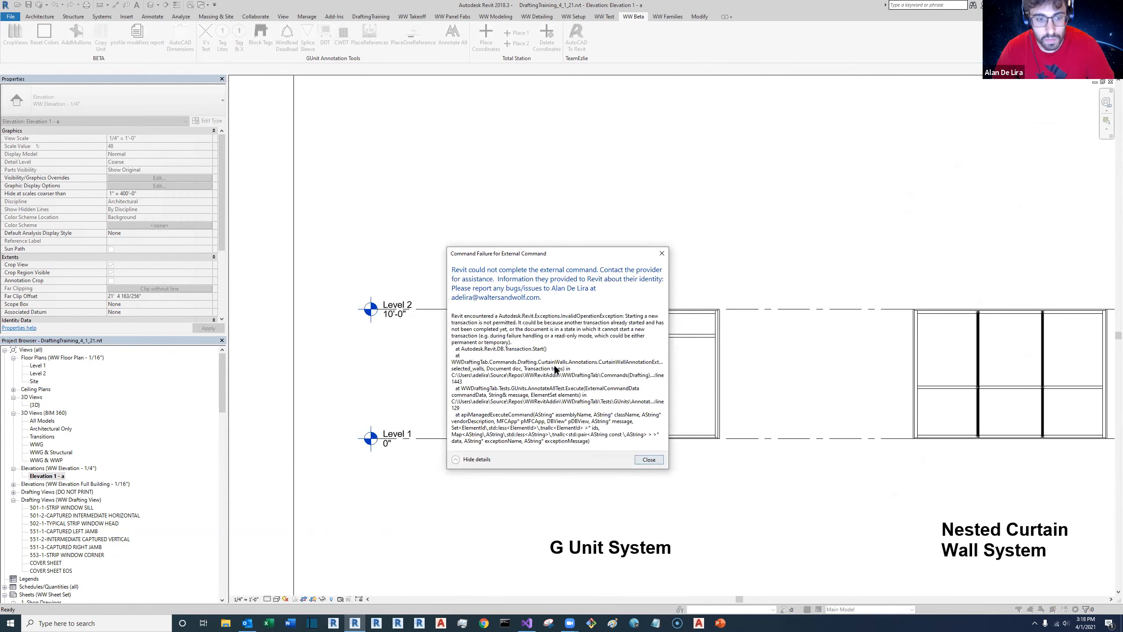
pyautogui.click(649, 460)
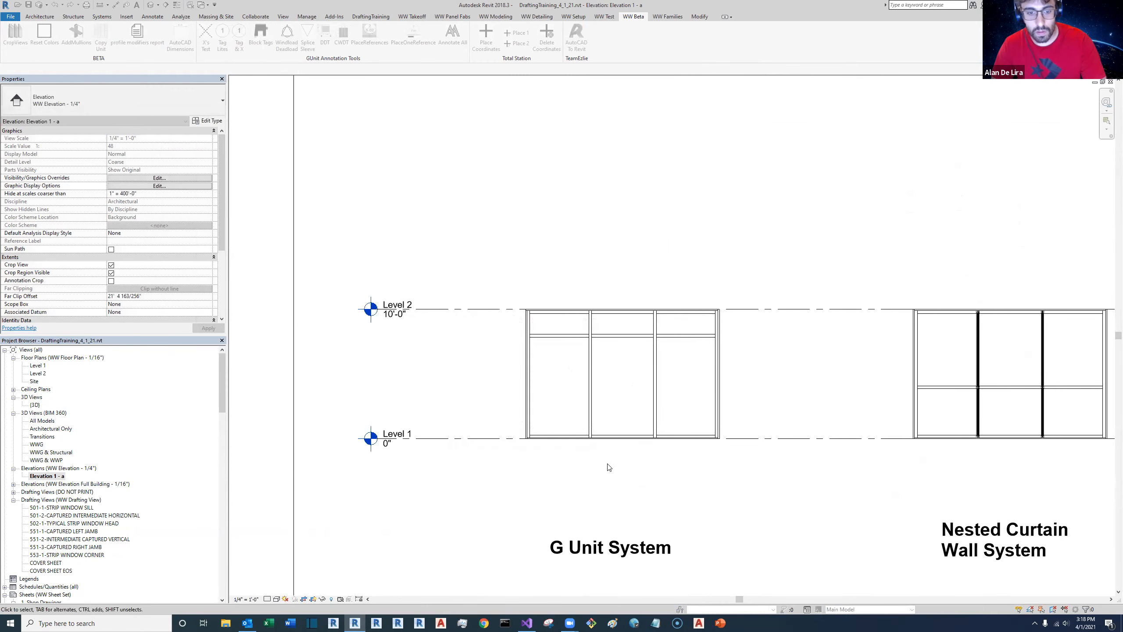
pyautogui.scroll(-1, 615, 446)
pyautogui.scroll(2, 623, 445)
pyautogui.scroll(1, 623, 444)
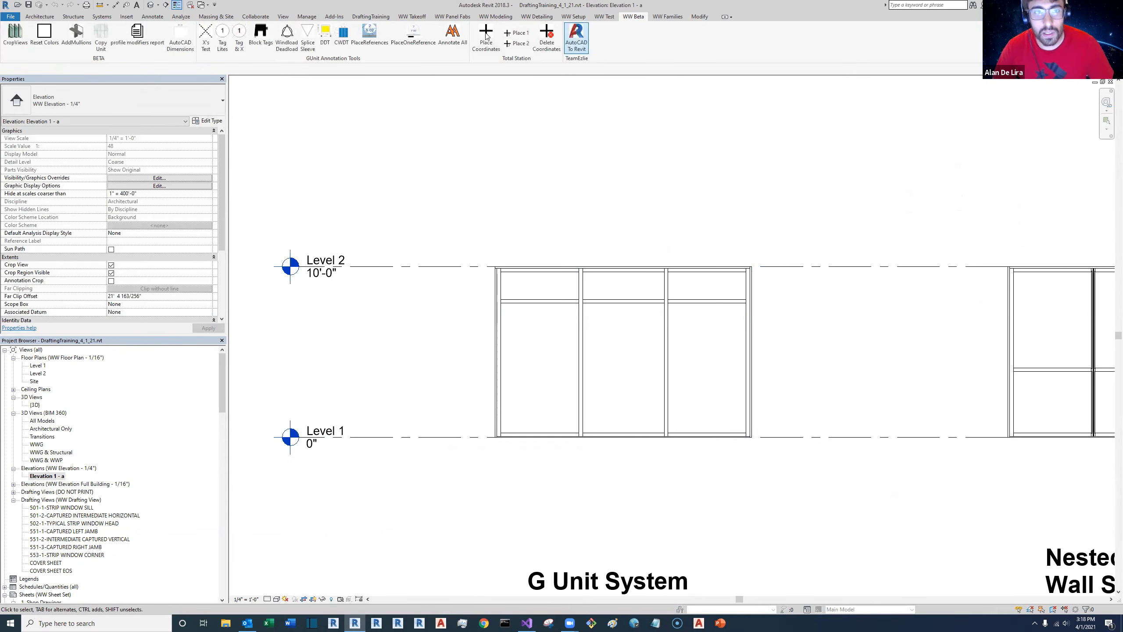
# Step: Rerun Annotate All on the manually selected G Unit System wall, accepting the current-view block tag settings that exclude lites under 40SF
pyautogui.click(442, 45)
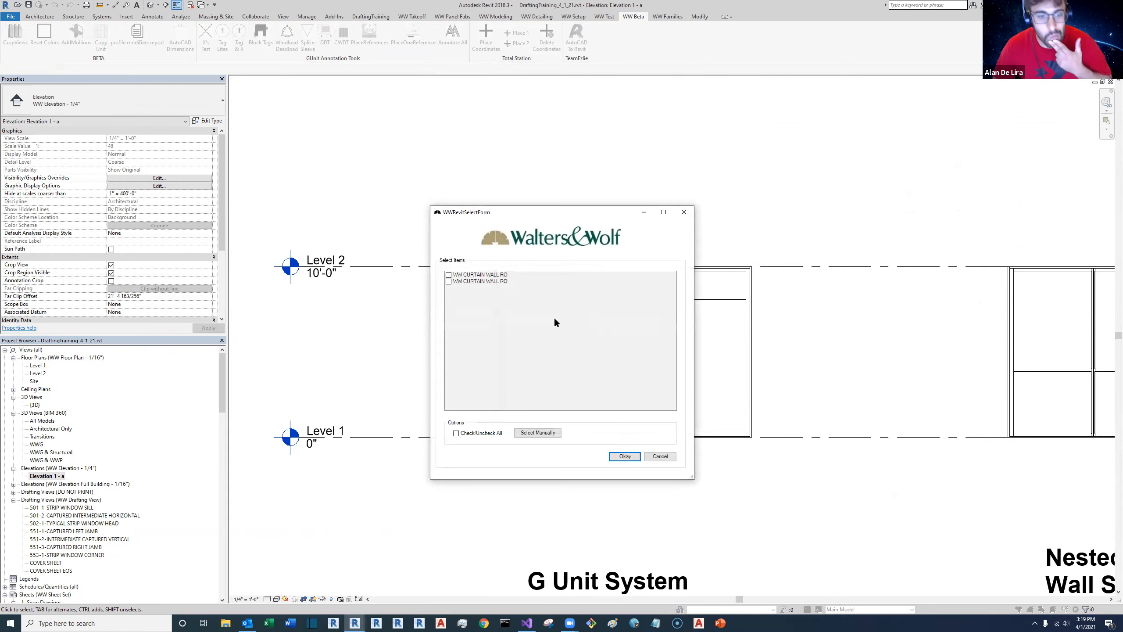
pyautogui.click(538, 433)
pyautogui.click(607, 437)
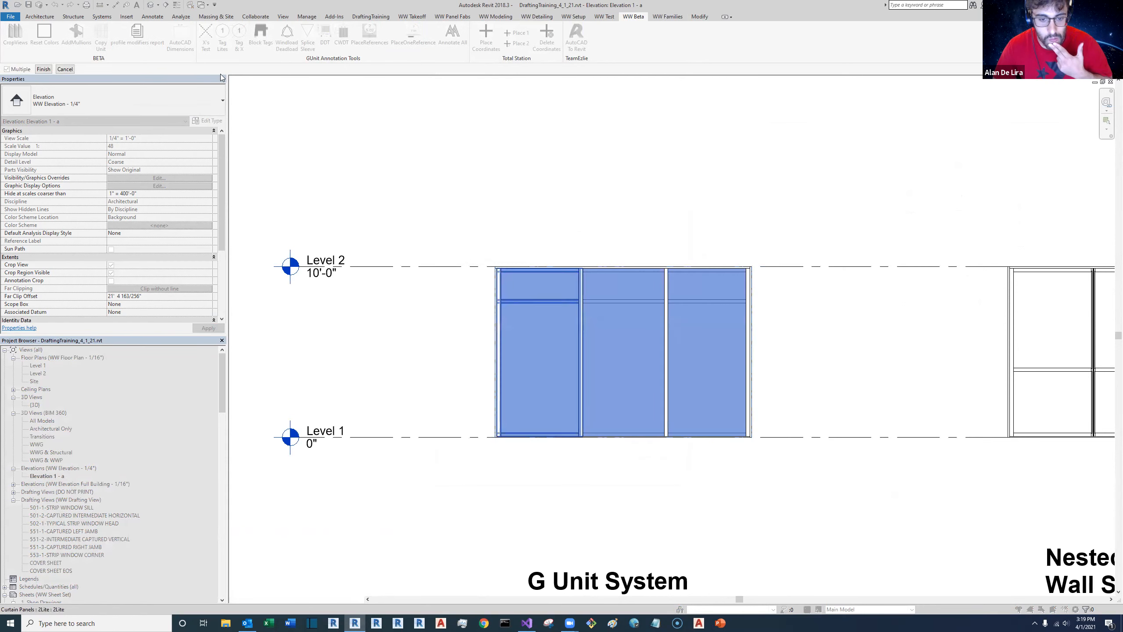
pyautogui.click(46, 71)
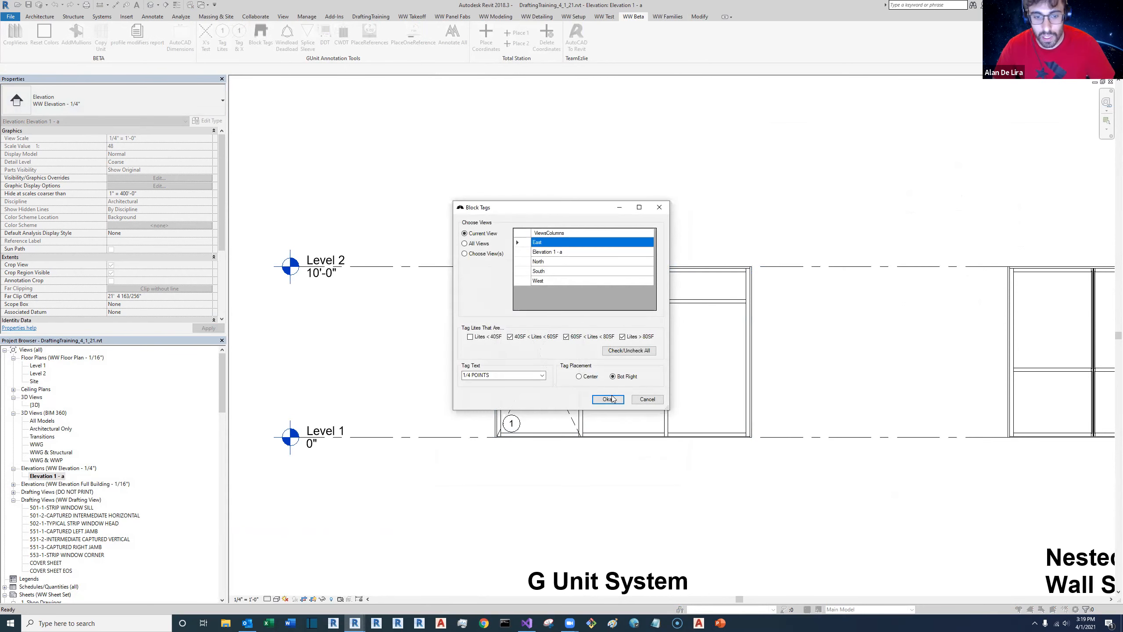
pyautogui.click(610, 394)
pyautogui.click(600, 325)
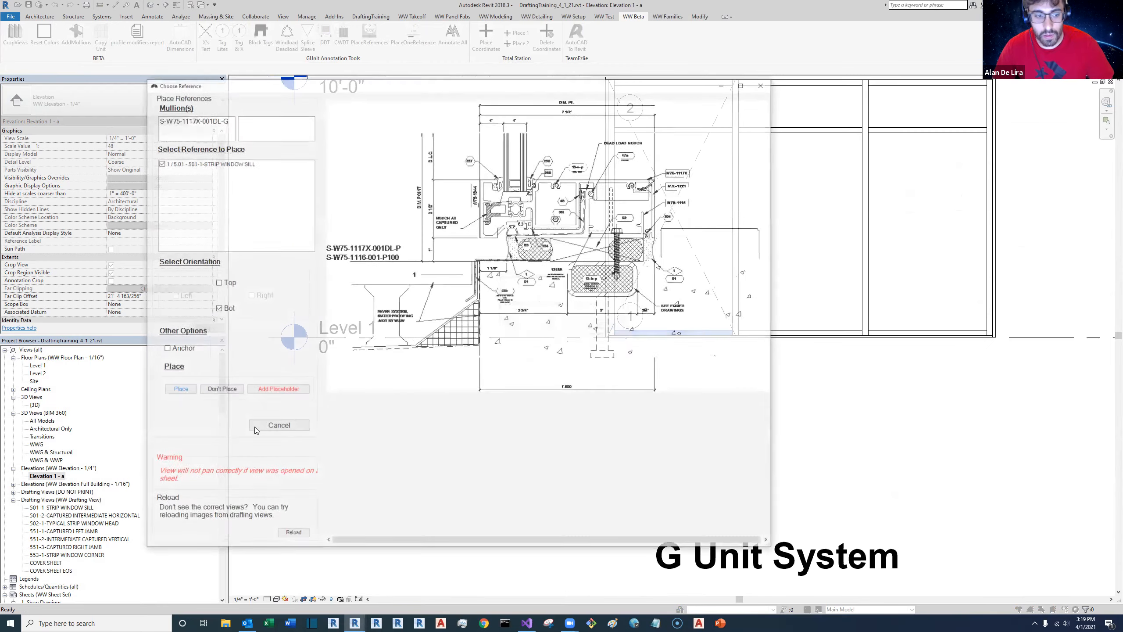
# Step: Try again to place the suggested references, starting with 1/5.01 501-1-STRIP WINDOW SILL, and close the command error
pyautogui.click(167, 392)
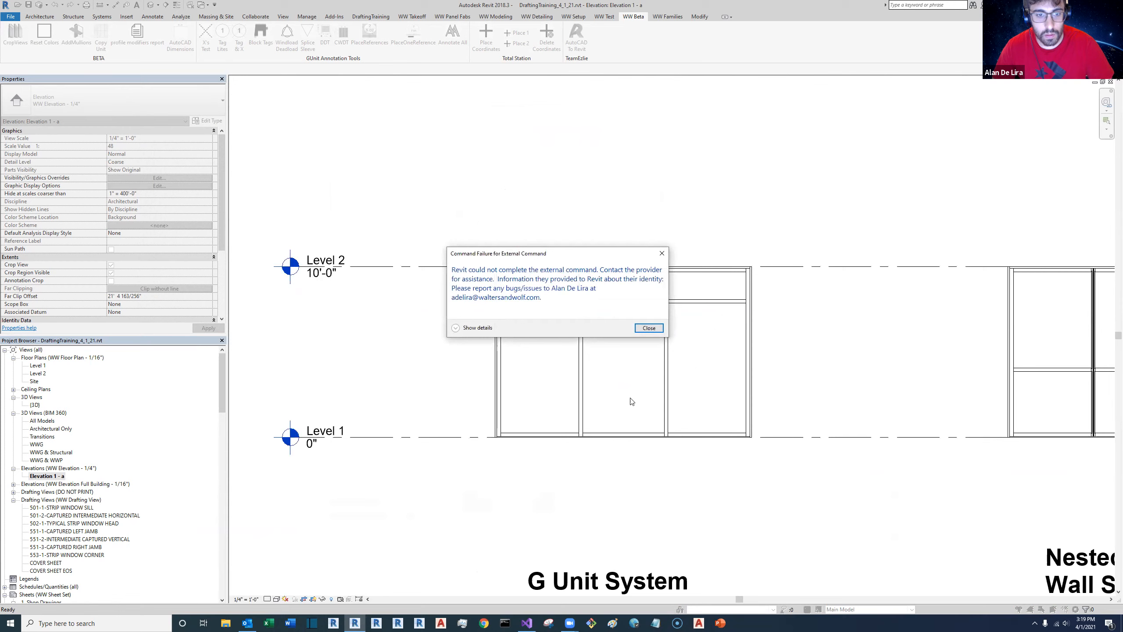
pyautogui.click(645, 330)
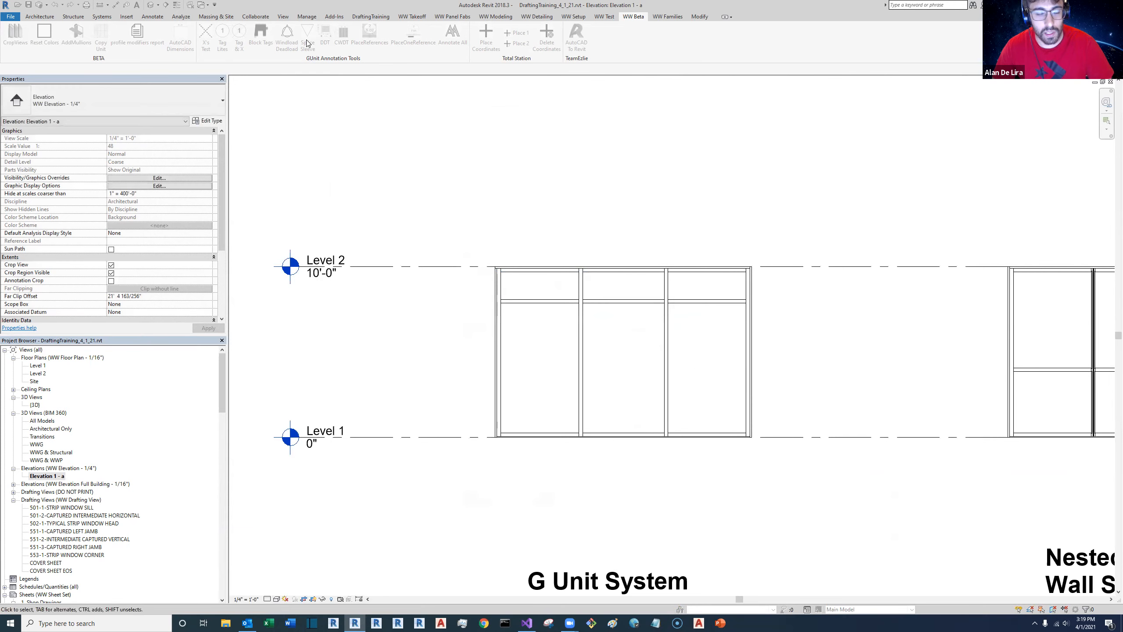
pyautogui.click(693, 445)
pyautogui.click(561, 507)
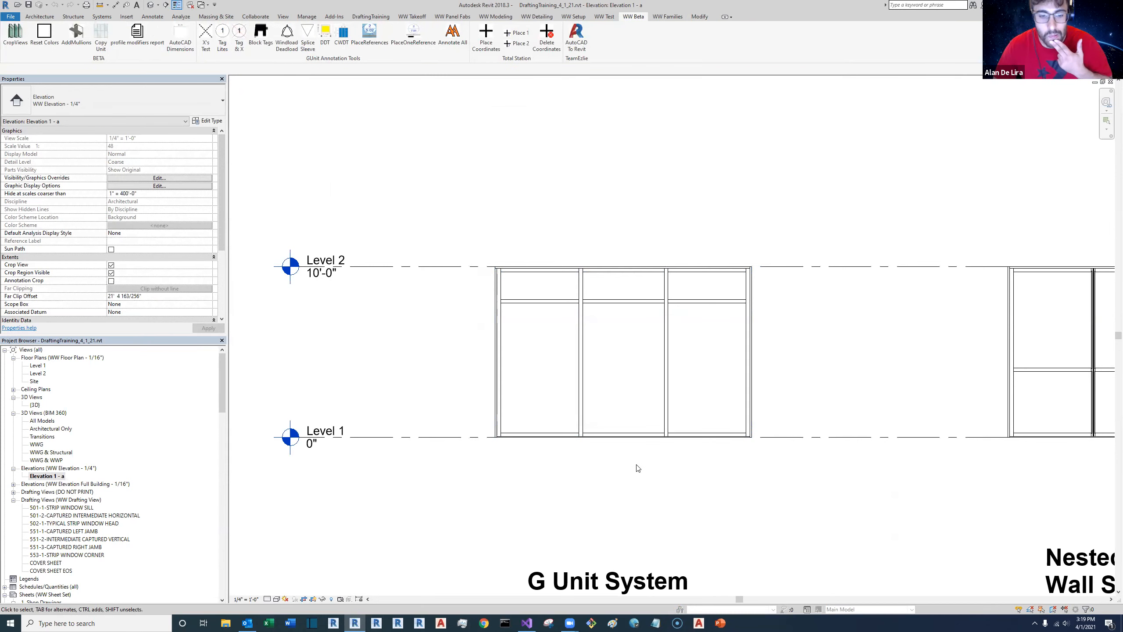
# Step: Switch to the WWDraftingTab project in Visual Studio
pyautogui.scroll(-1, 638, 468)
pyautogui.moveTo(627, 466); pyautogui.dragTo(577, 466, button='middle')
pyautogui.scroll(1, 577, 464)
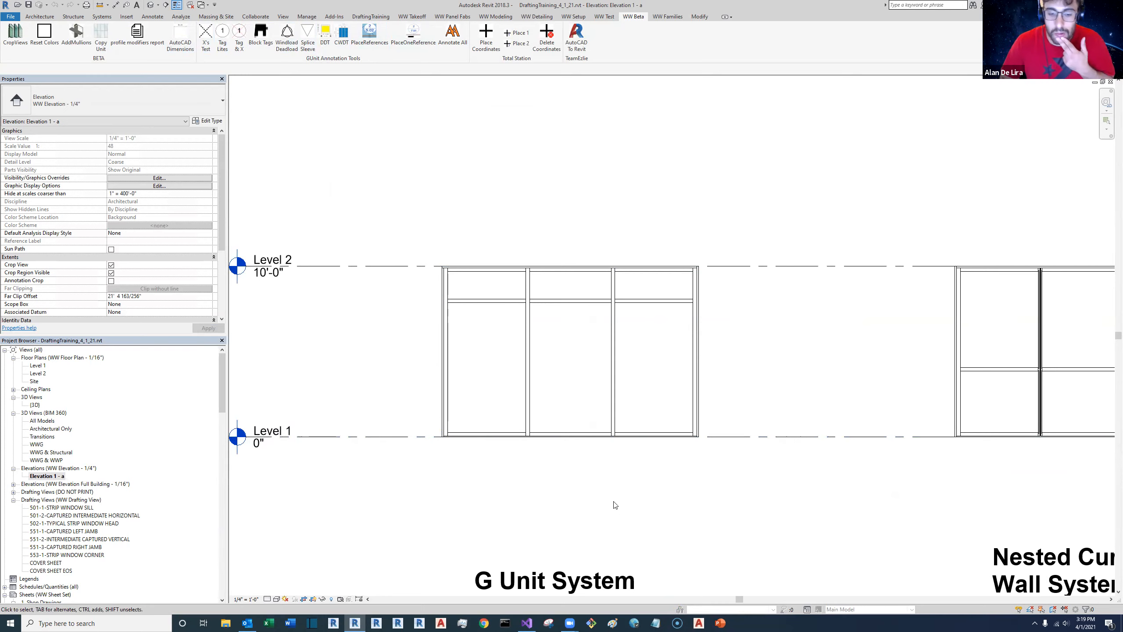
pyautogui.click(524, 623)
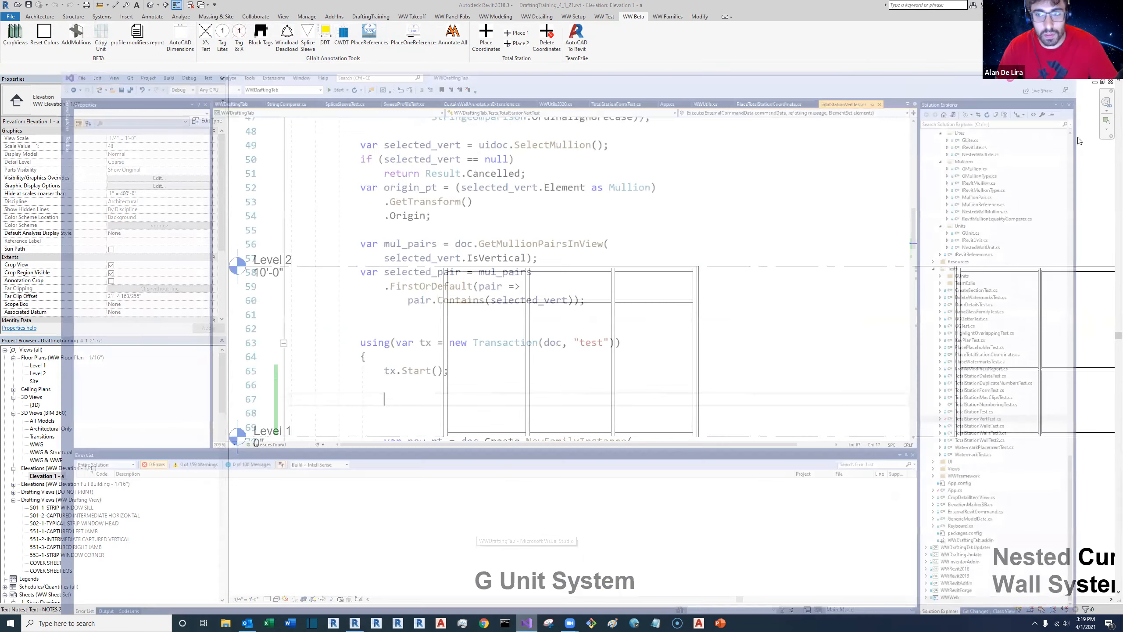
# Step: Set the WWDraftingTab project's external debug start program to C:\Program Files\Autodesk\Revit 2018\Revit.exe
pyautogui.rightClick(993, 139)
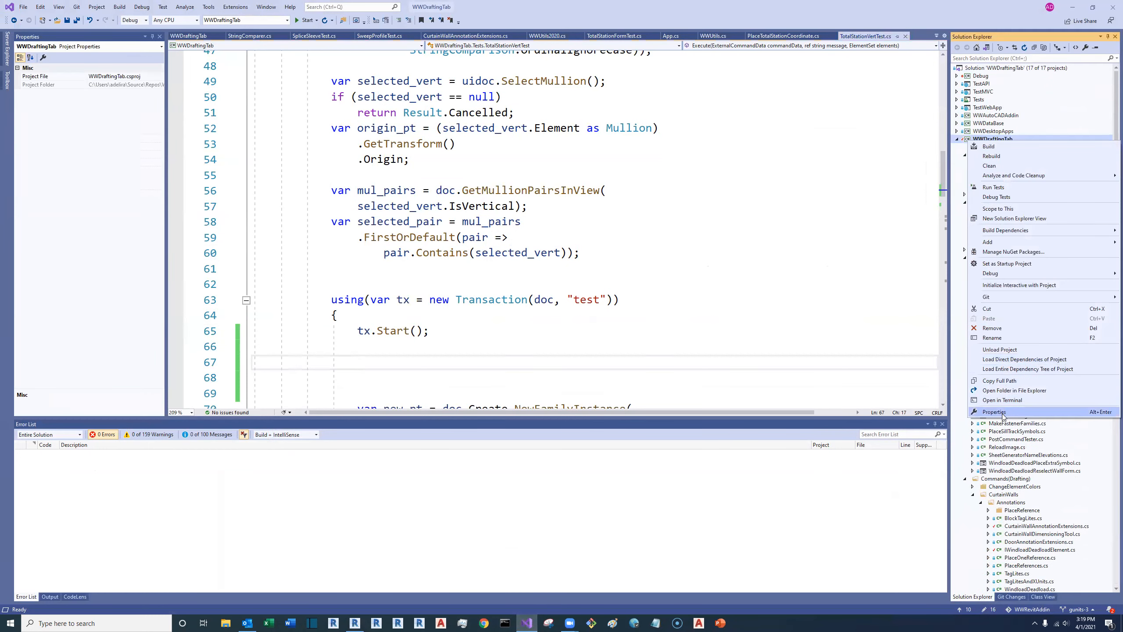
pyautogui.click(994, 412)
pyautogui.click(407, 97)
pyautogui.press('BackSpace')
pyautogui.write('8')
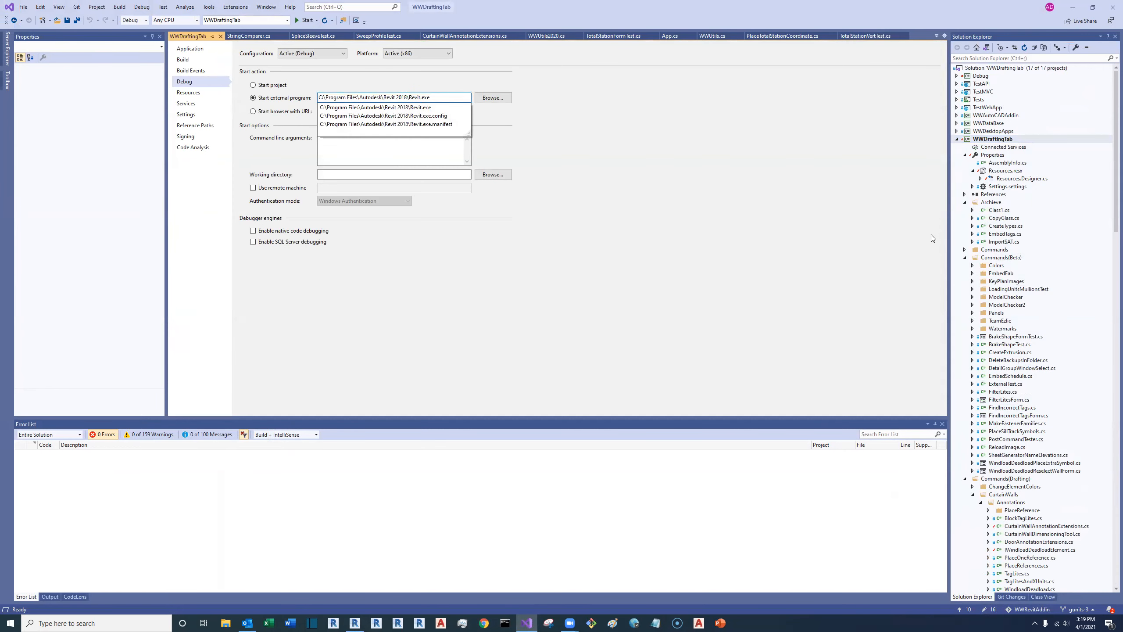
# Step: Find AnnotateAllTest.cs in the GUnits folder under Tests and open it
pyautogui.scroll(-8, 1025, 309)
pyautogui.click(1053, 384)
pyautogui.scroll(-20, 1084, 376)
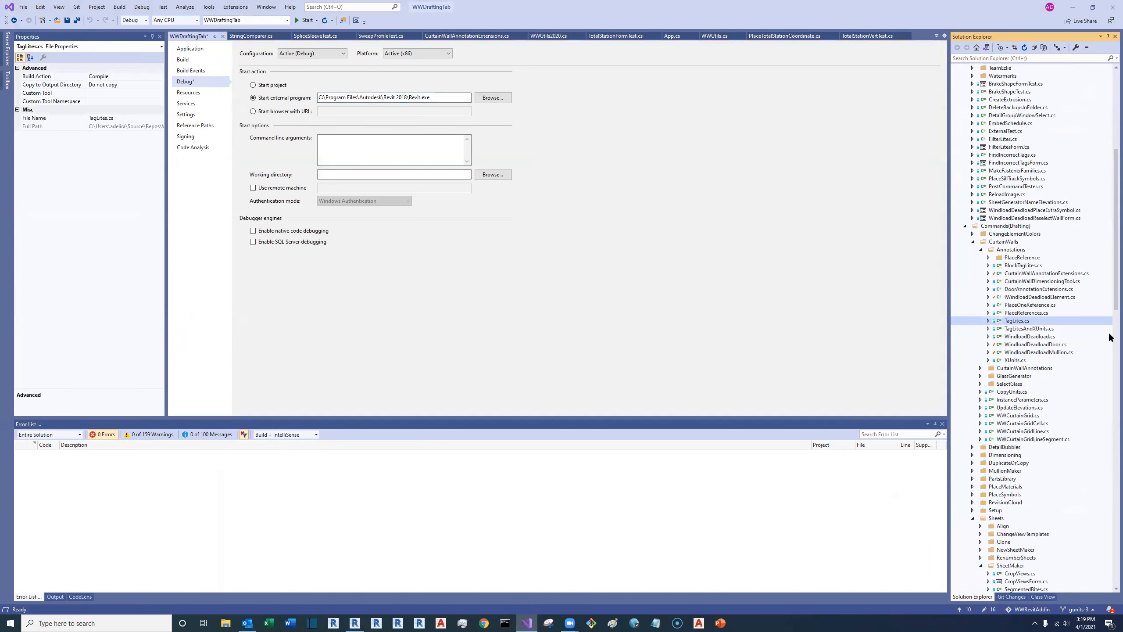
pyautogui.scroll(-8, 1083, 376)
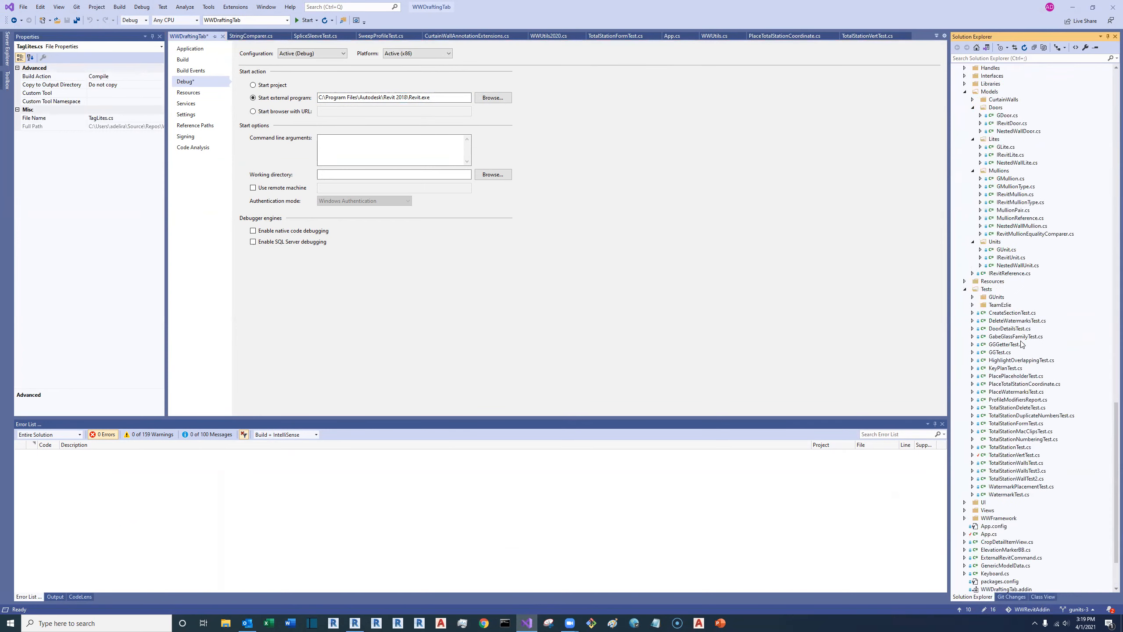
pyautogui.scroll(-3, 1021, 345)
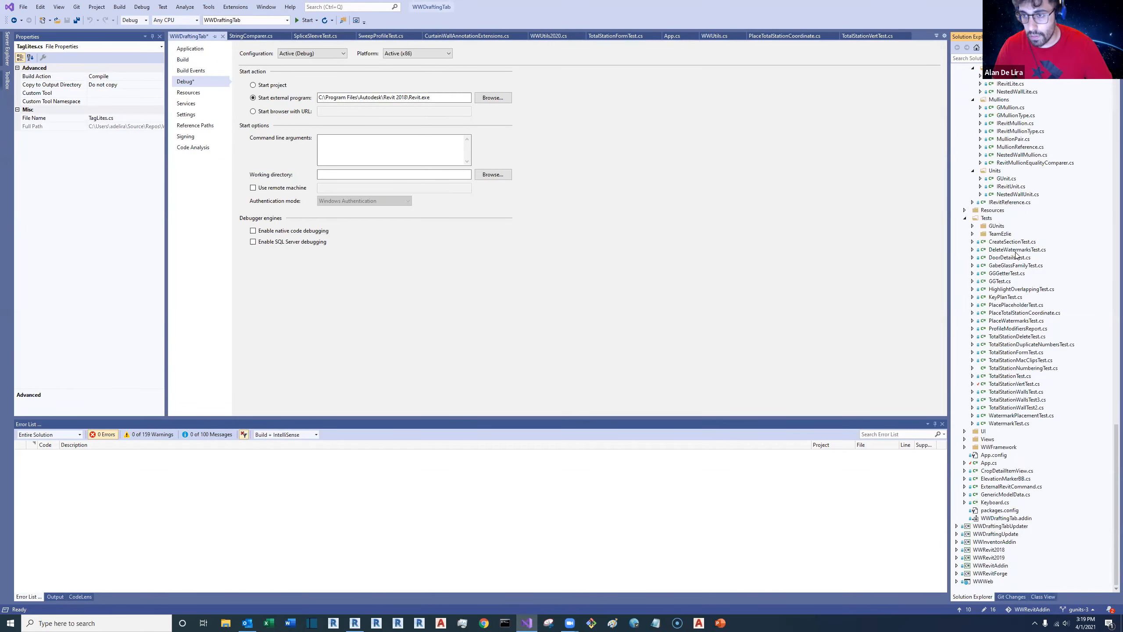
pyautogui.scroll(5, 1017, 262)
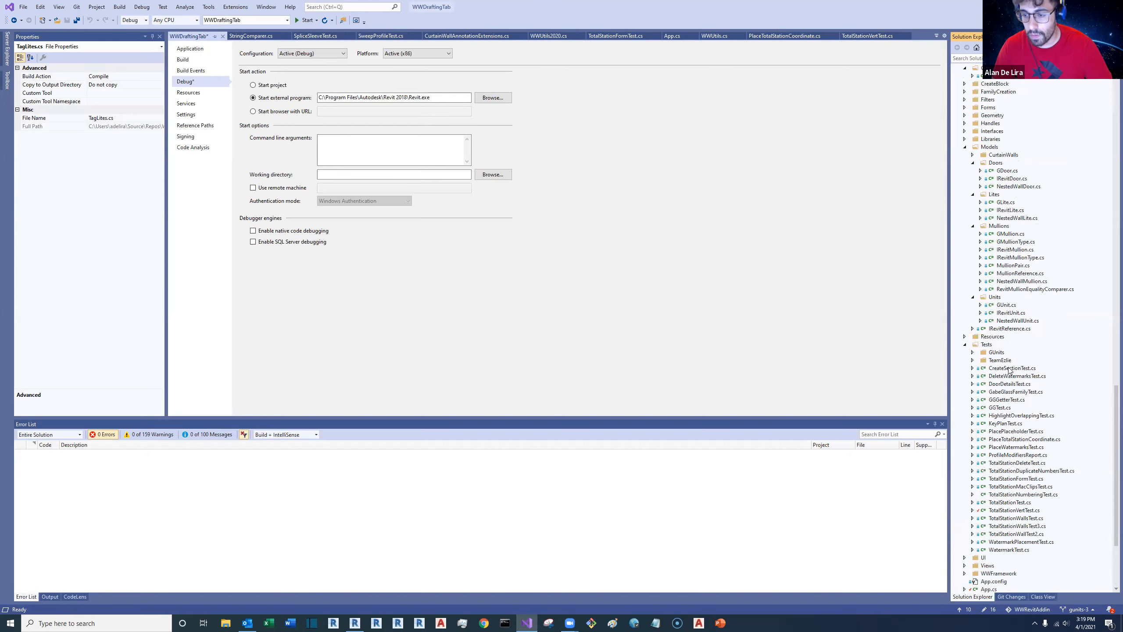
pyautogui.click(972, 351)
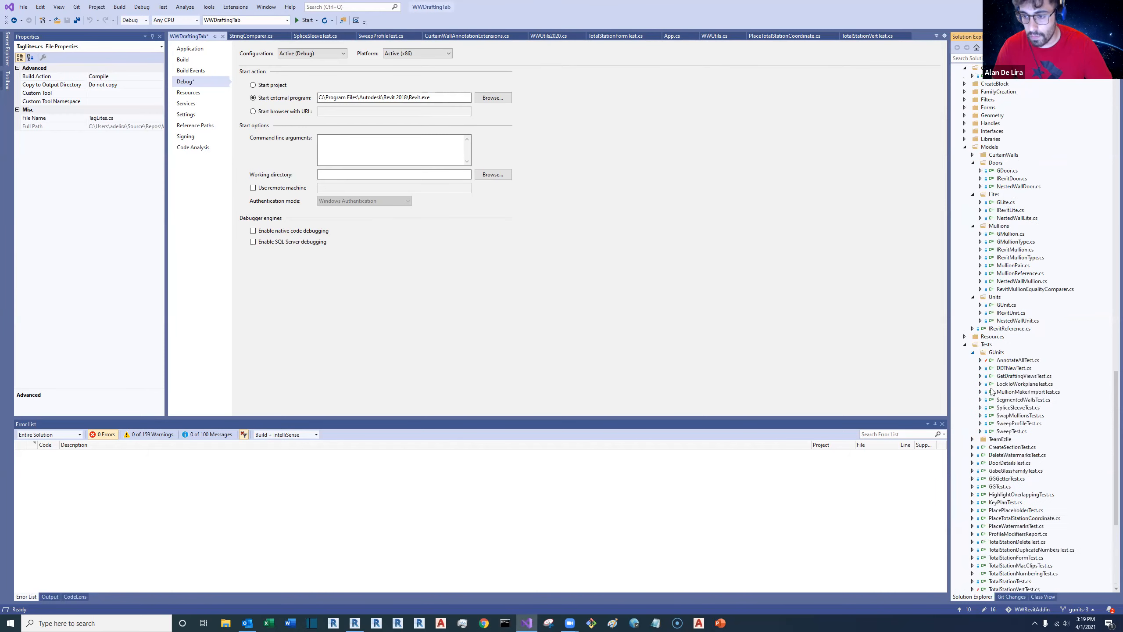
pyautogui.doubleClick(1017, 360)
# Step: Comment out the PlaceSpliceSleeveSymbols call for the selected walls on lines 129 and 130 of AnnotateAllTest.cs
pyautogui.scroll(-5, 607, 292)
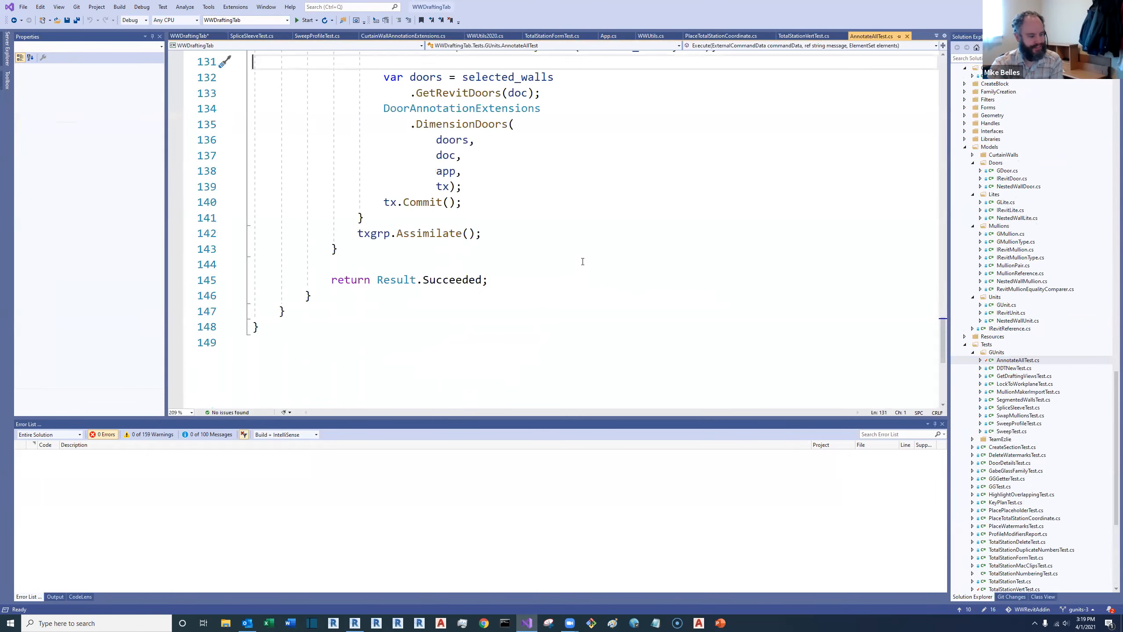
pyautogui.scroll(3, 582, 261)
pyautogui.moveTo(718, 171); pyautogui.dragTo(253, 155)
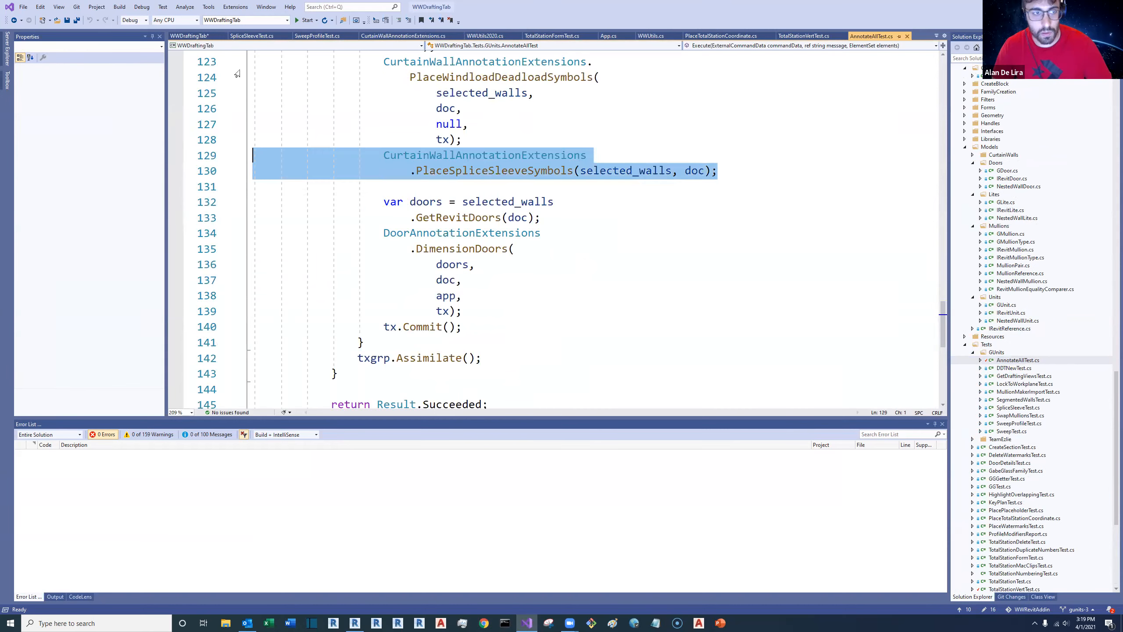
pyautogui.click(398, 20)
# Step: Start debugging to launch Revit 2018, dismiss the required update notice and always load the unsigned WWDraftingTab add-in
pyautogui.click(306, 20)
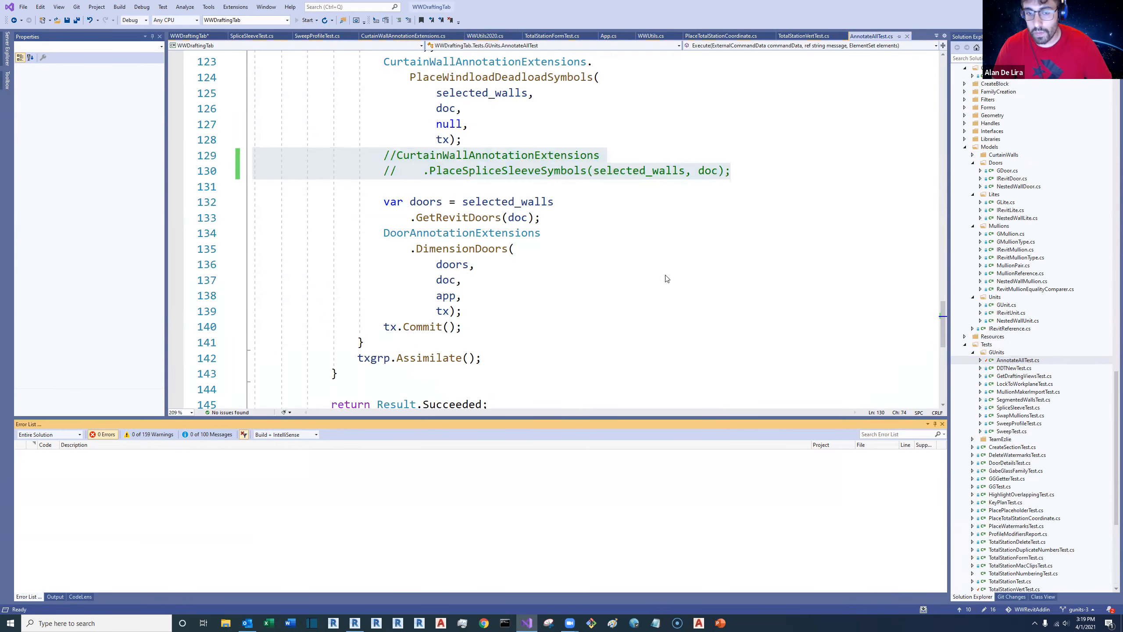
pyautogui.hotkey('alt', 'Tab')
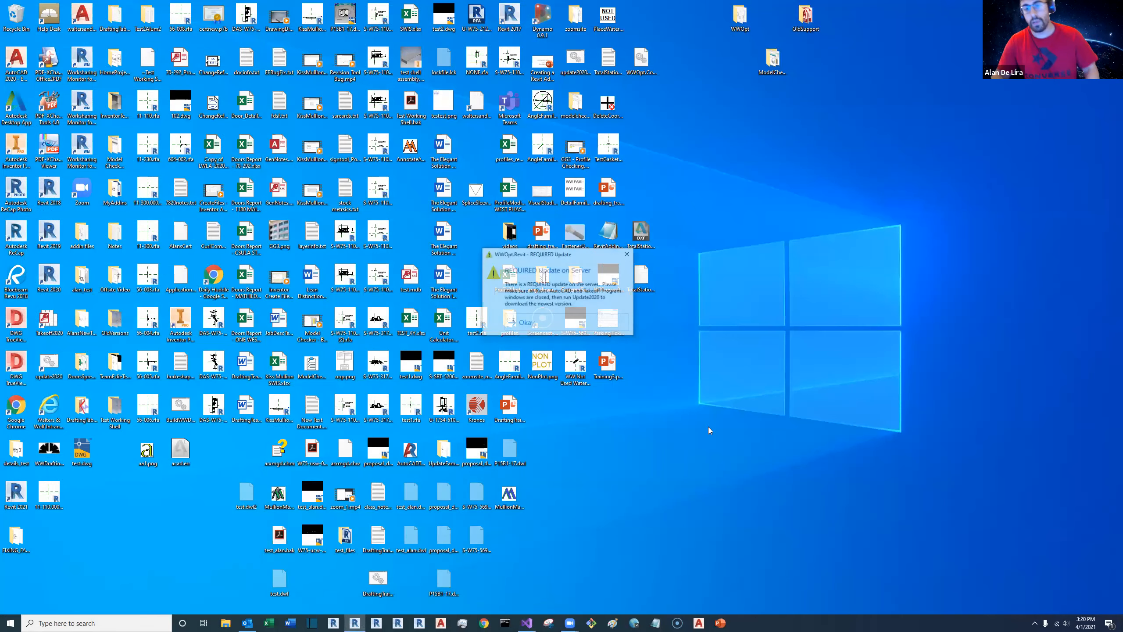
pyautogui.click(552, 324)
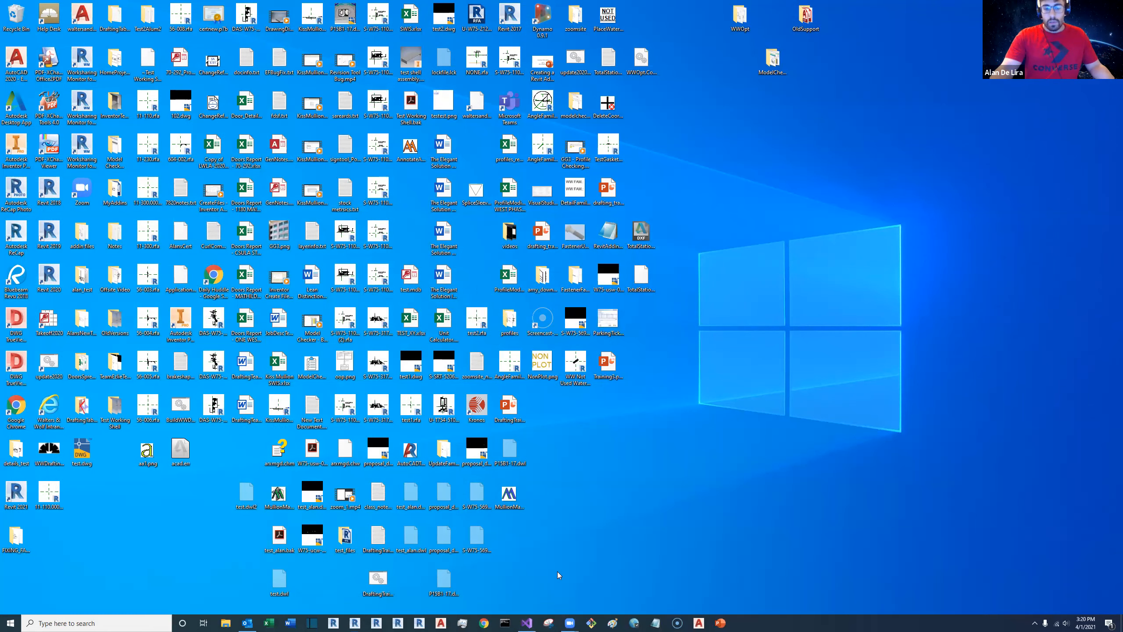
pyautogui.click(526, 623)
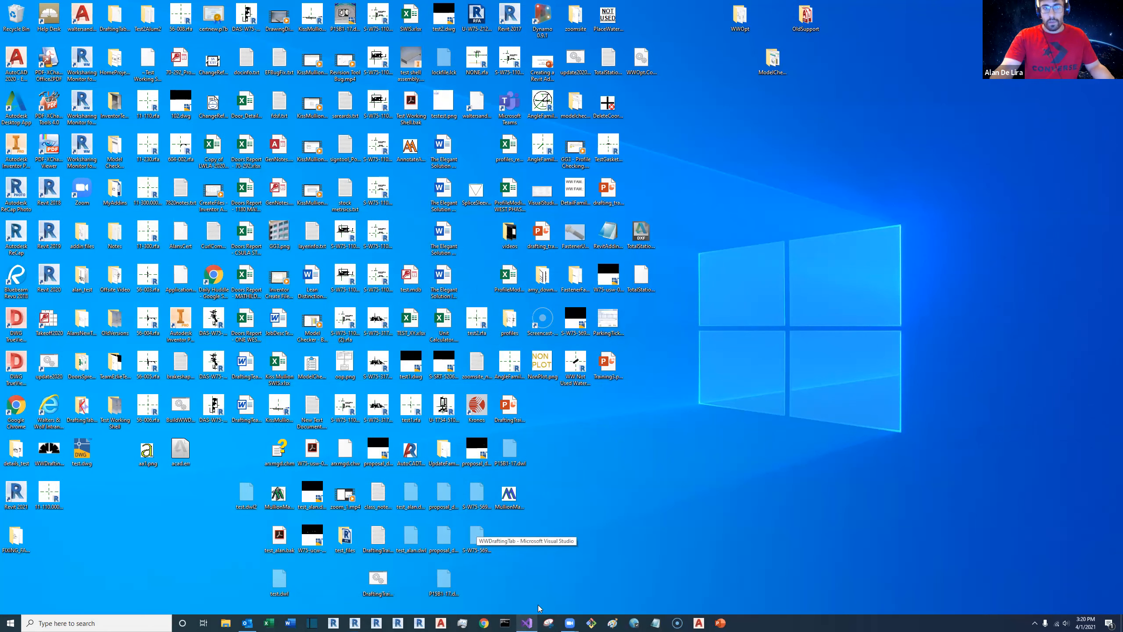
pyautogui.press('F5')
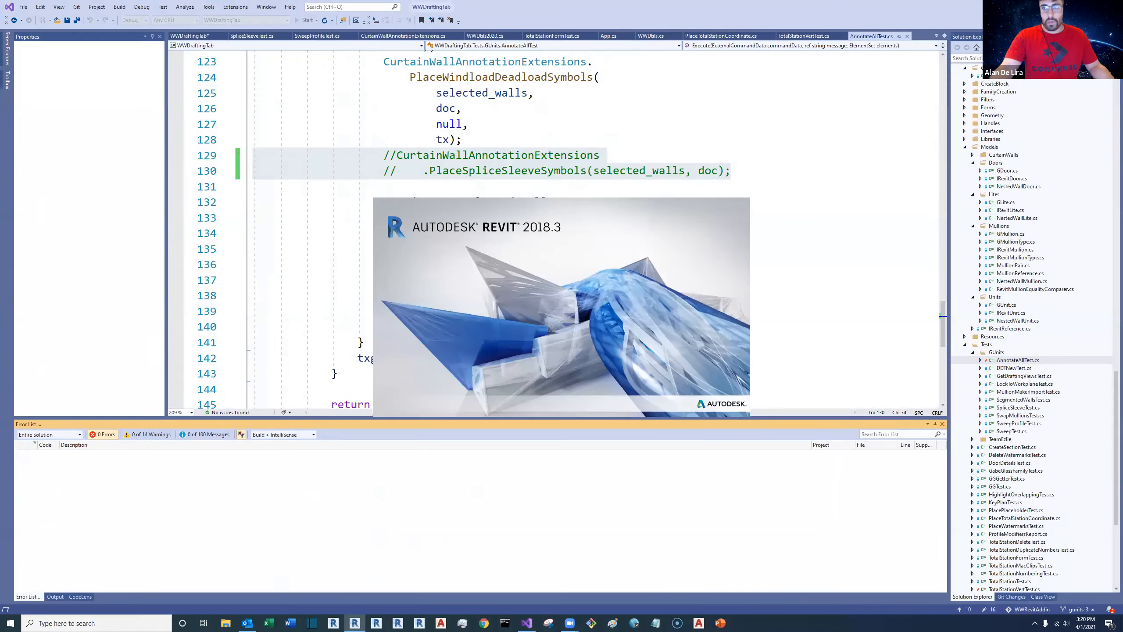
pyautogui.click(1073, 7)
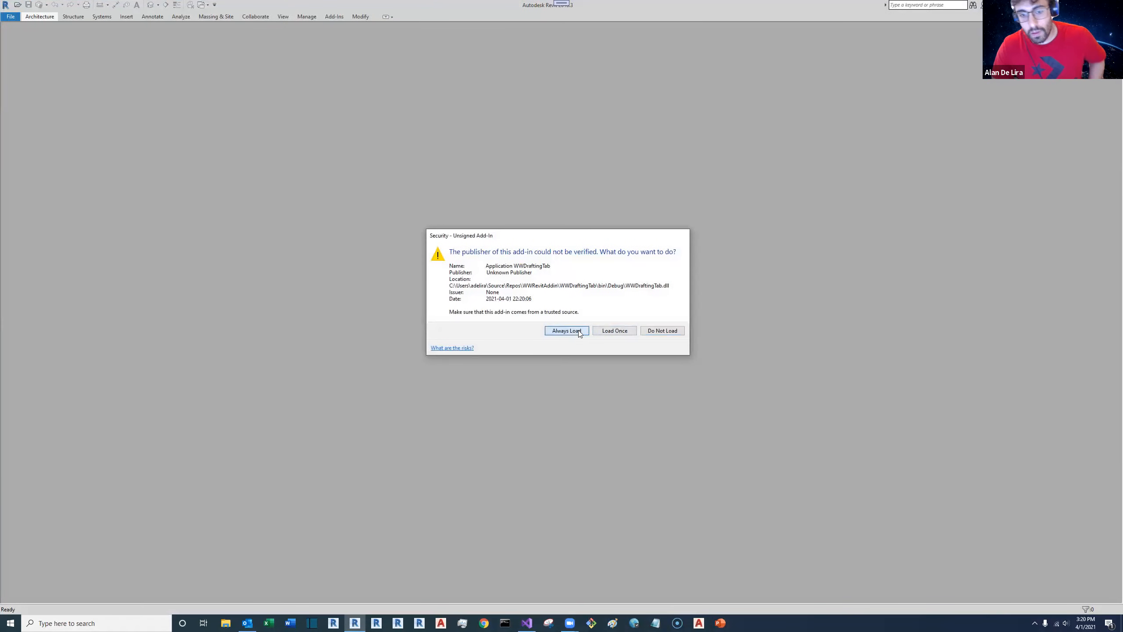
pyautogui.click(578, 330)
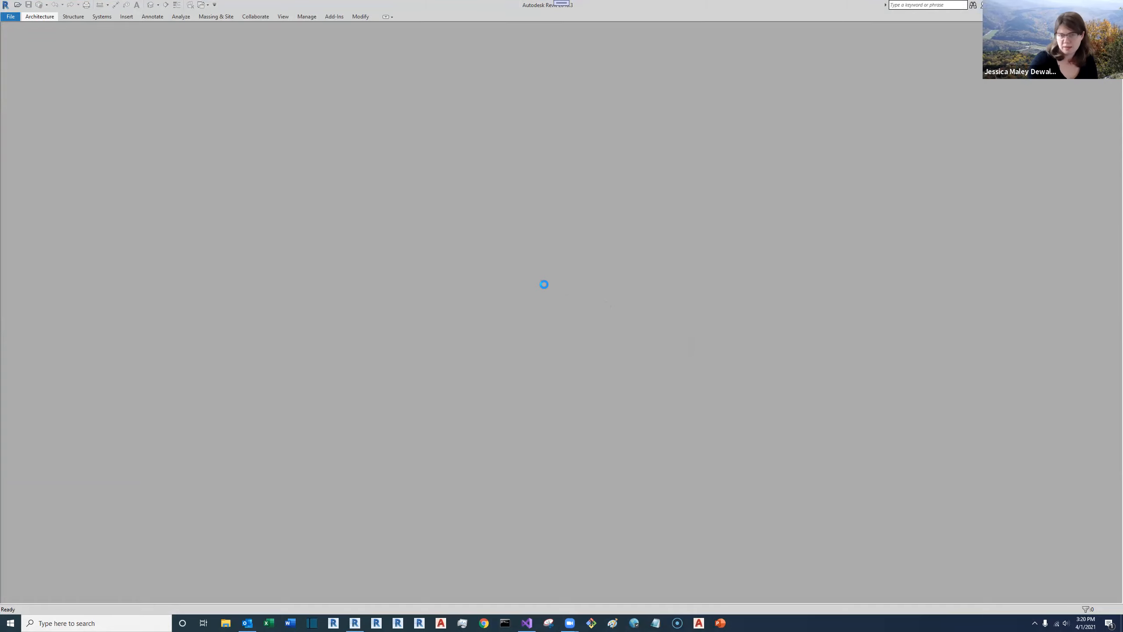
pyautogui.click(569, 320)
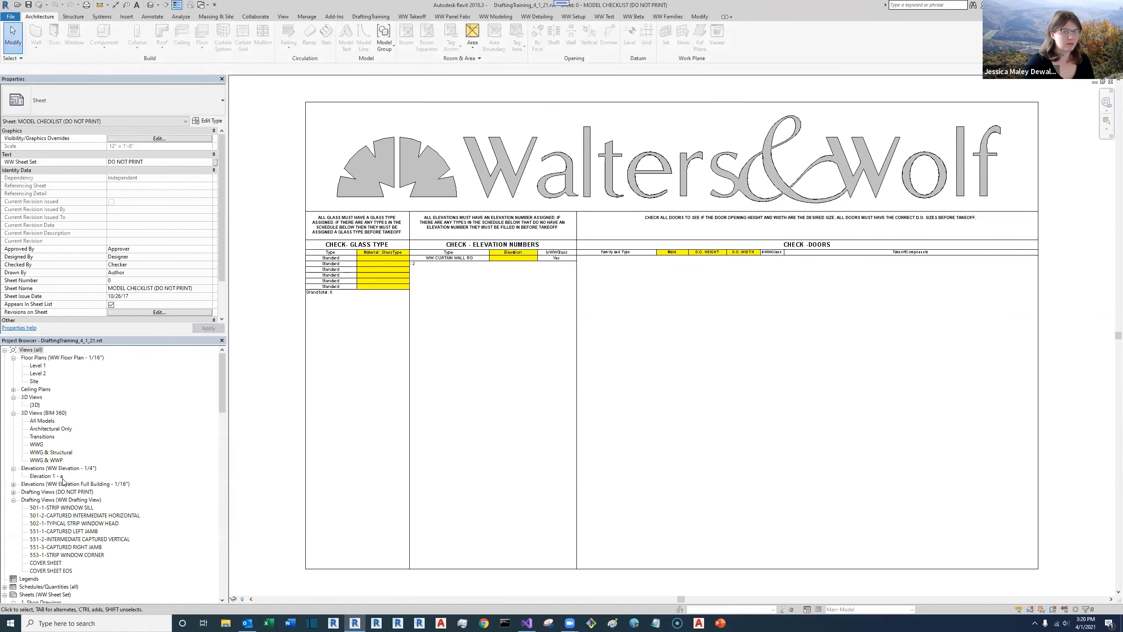
# Step: Open the Elevation 1 - a view of the DraftingTraining_4_1_21 project and bring up the WW Beta tools
pyautogui.doubleClick(55, 476)
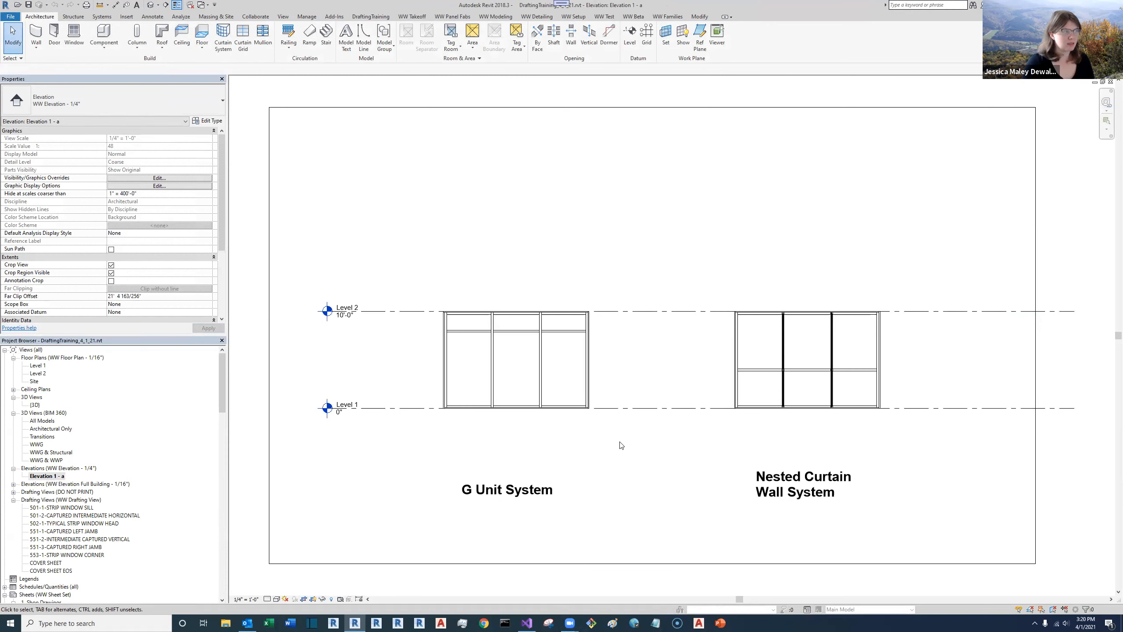
pyautogui.click(636, 16)
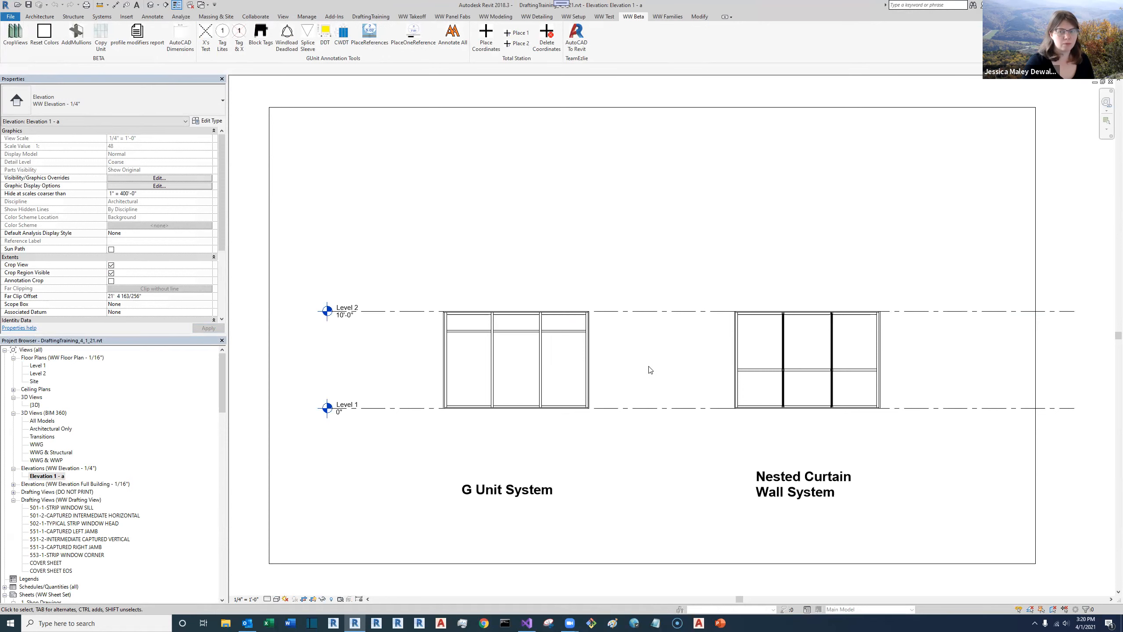
pyautogui.moveTo(618, 359); pyautogui.dragTo(637, 362, button='middle')
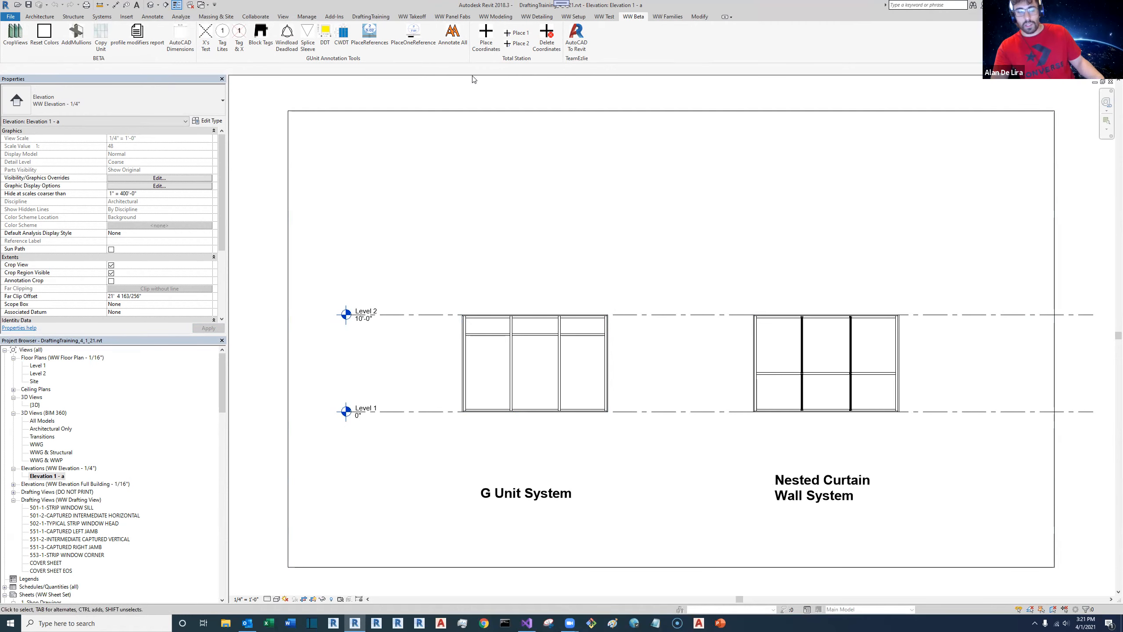
# Step: Run Annotate All on the G Unit System wall, accepting current-view block tags with 1/4 POINTS text and Bot Right placement, and close the message
pyautogui.click(453, 35)
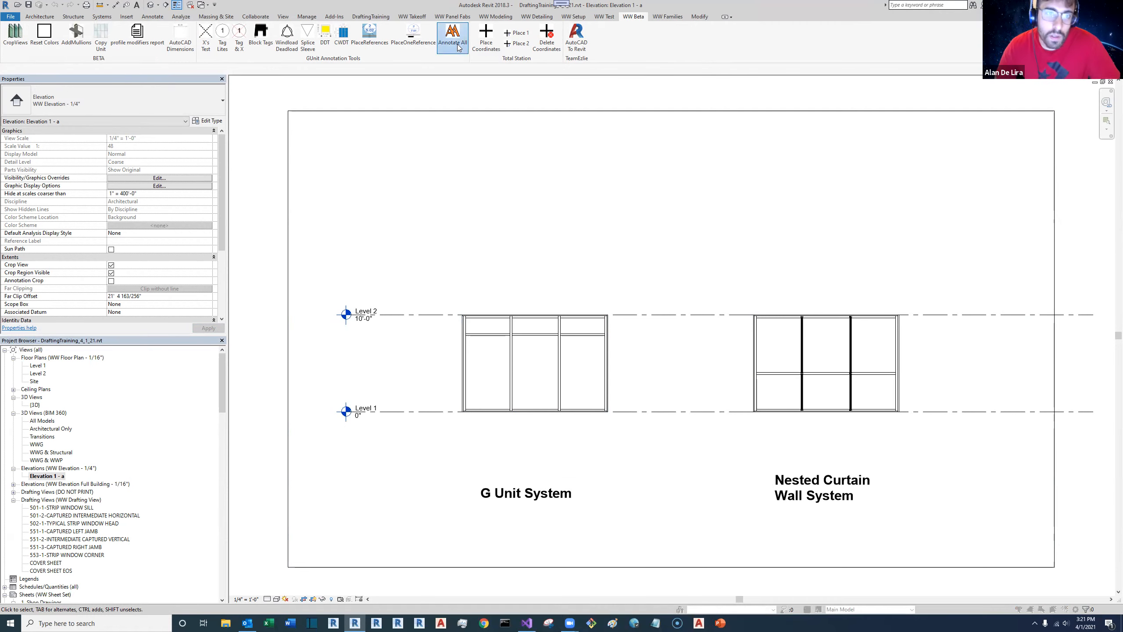
pyautogui.click(535, 433)
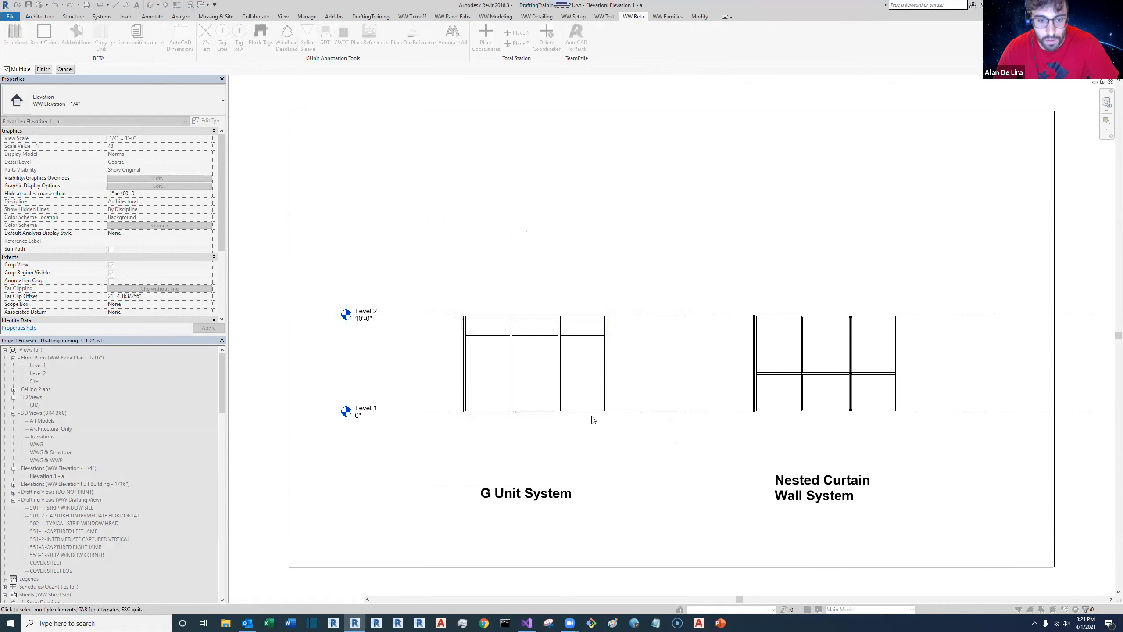
pyautogui.click(593, 419)
pyautogui.click(44, 69)
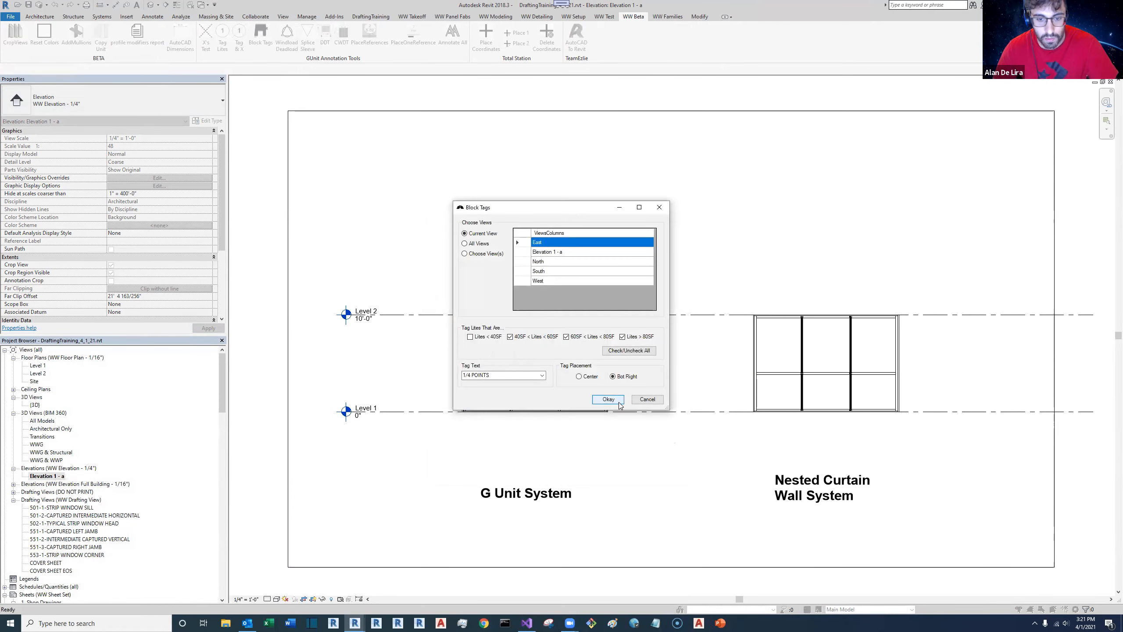
pyautogui.click(609, 399)
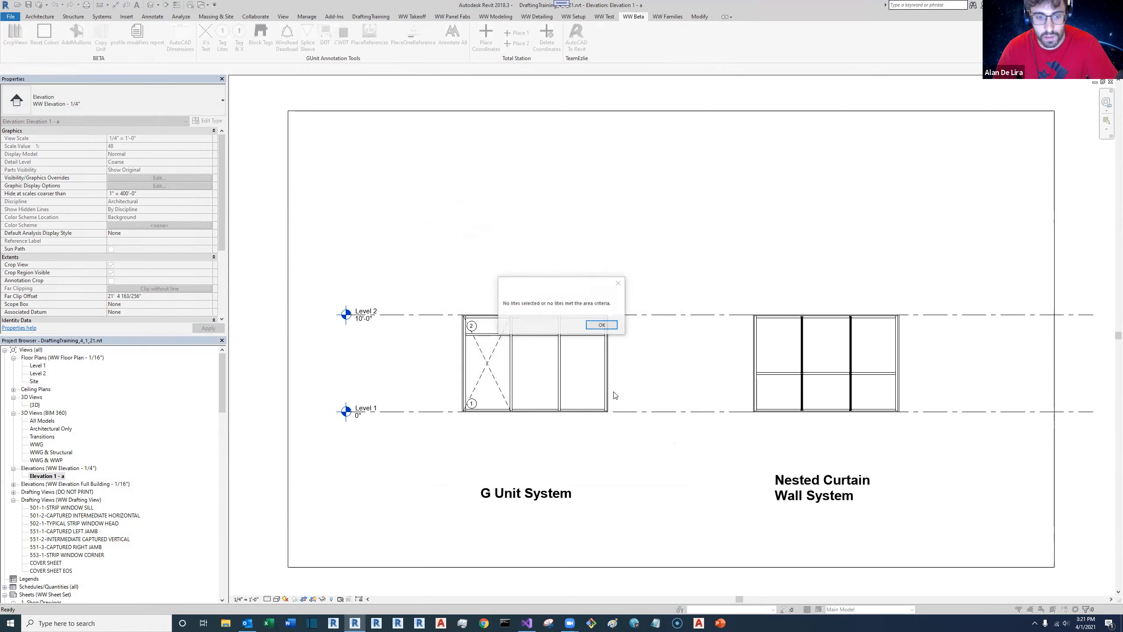
pyautogui.click(602, 325)
# Step: Place the horizontal mullion references: 1/5.01 strip window sill and 2/5.01 captured intermediate horizontal as Bot, and 1/5.03 typical strip window head as Top
pyautogui.click(212, 162)
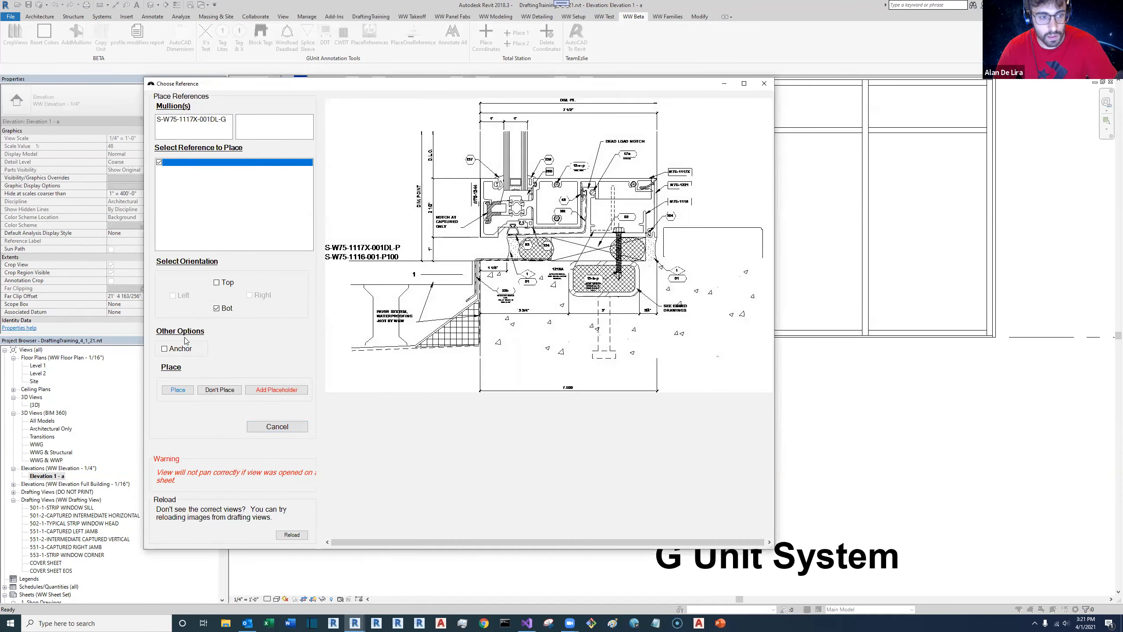
pyautogui.click(184, 389)
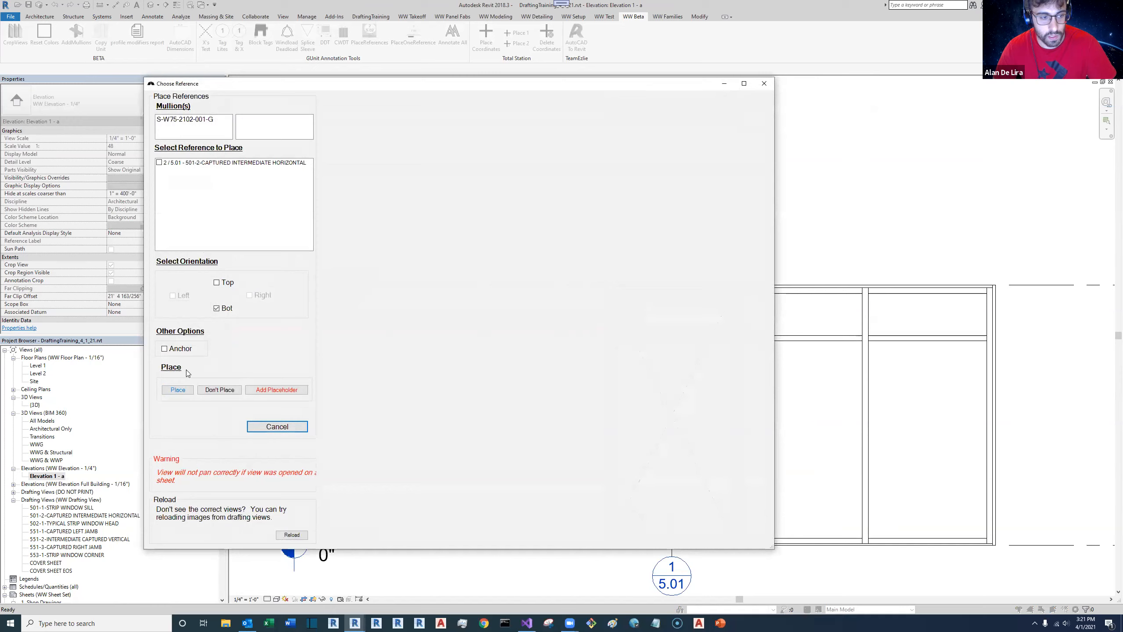
pyautogui.click(212, 162)
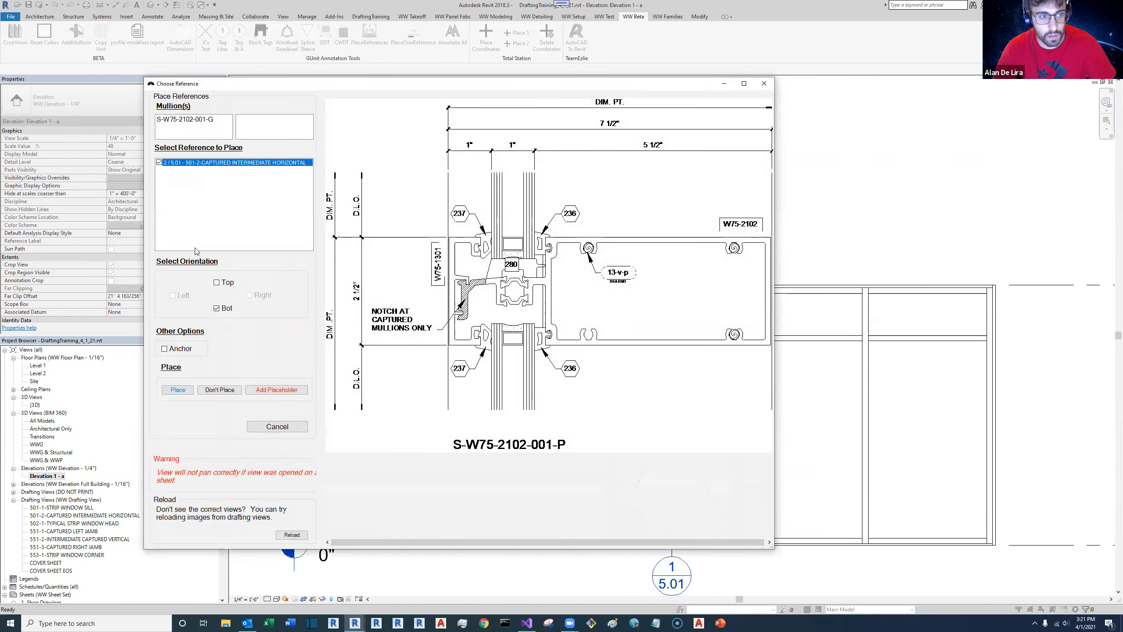
pyautogui.click(176, 390)
pyautogui.click(210, 162)
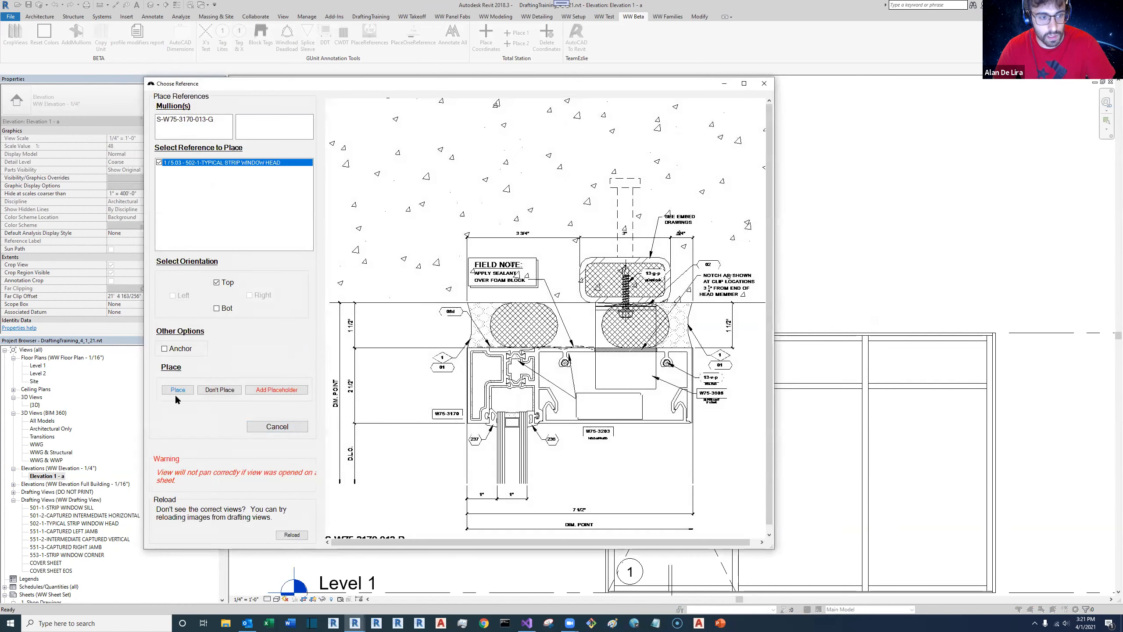
pyautogui.click(179, 391)
# Step: Place the vertical mullion references: 1/5.51 captured left jamb as Left, 2/5.51 intermediate captured vertical as Right, and 3/5.51 captured right jamb
pyautogui.click(203, 164)
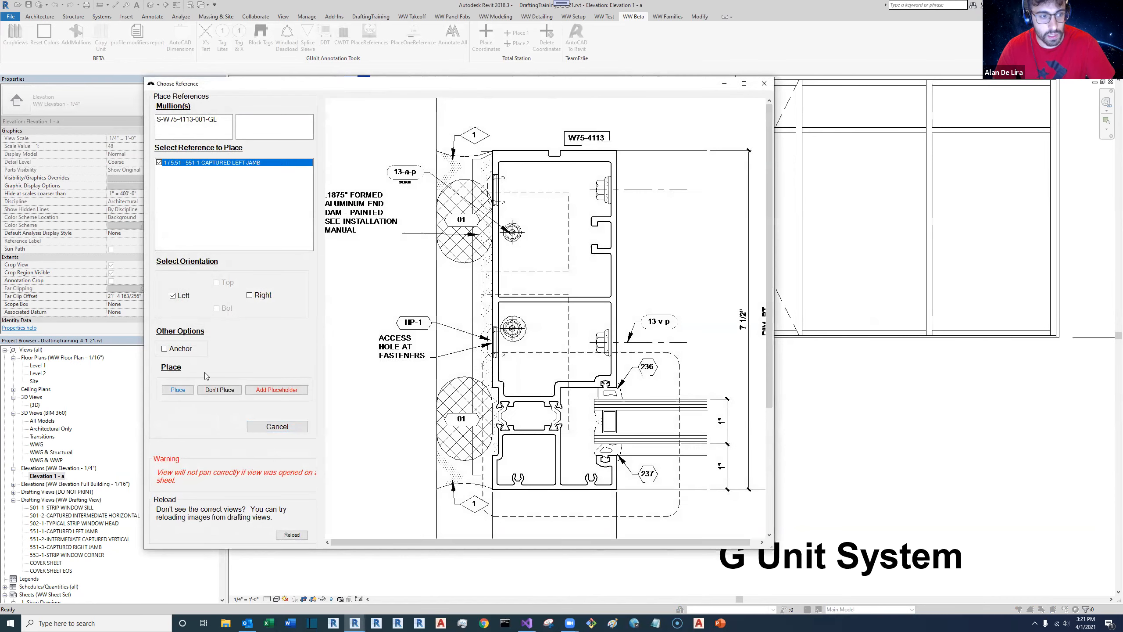
pyautogui.click(179, 389)
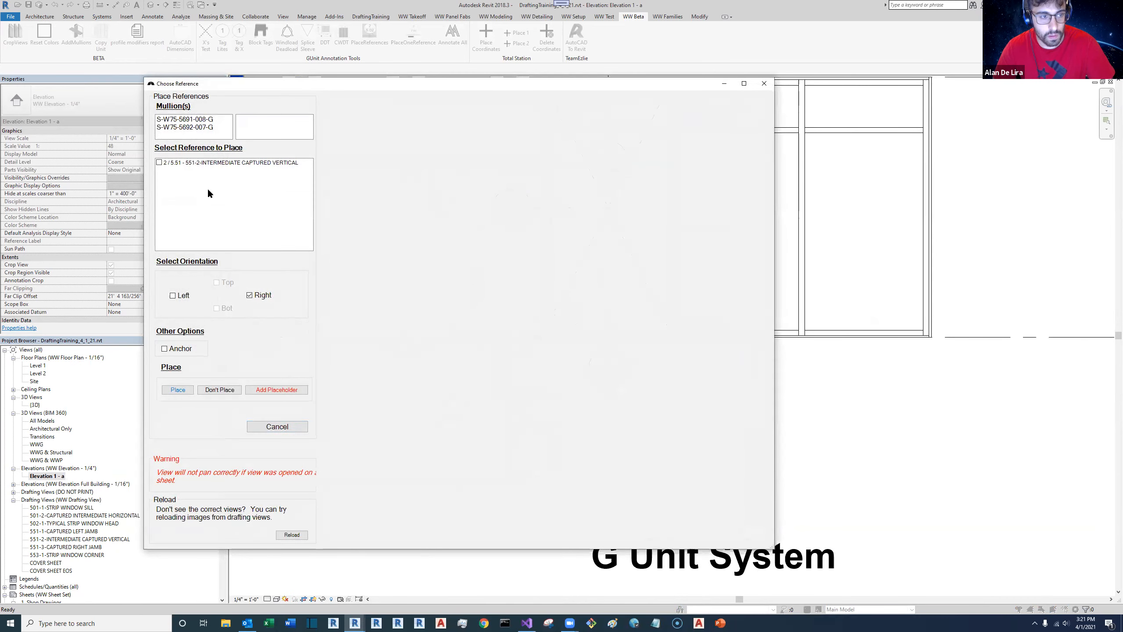
pyautogui.click(217, 163)
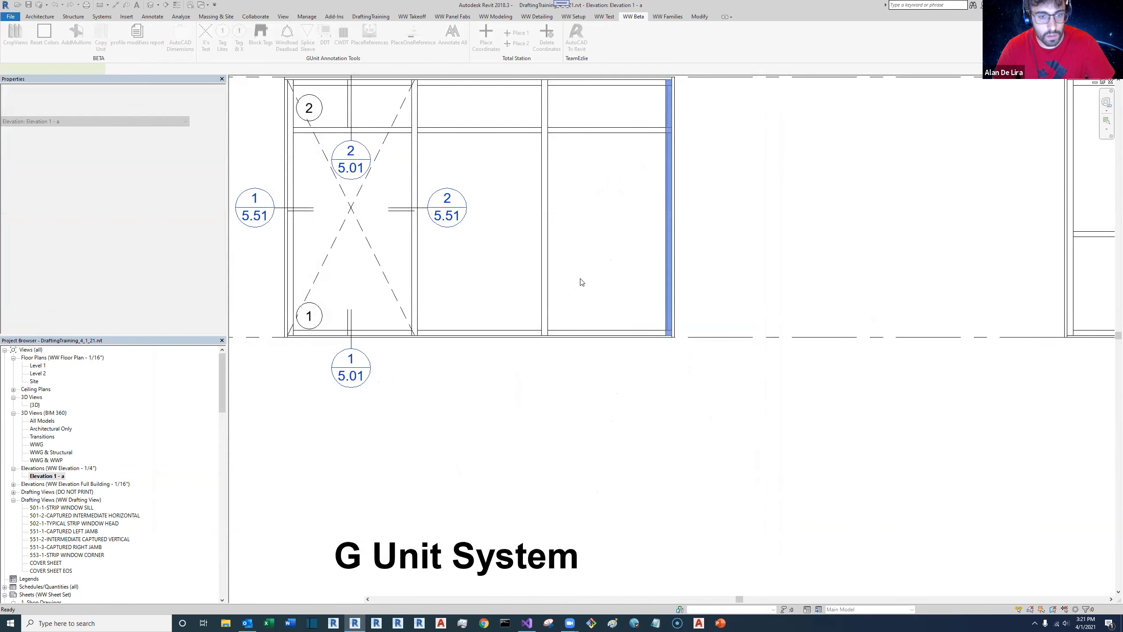
# Step: Clear the selection and examine the dimensions, tags, symbols and references placed around the G Unit System elevation
pyautogui.scroll(-3, 513, 241)
pyautogui.moveTo(513, 241); pyautogui.dragTo(668, 361, button='middle')
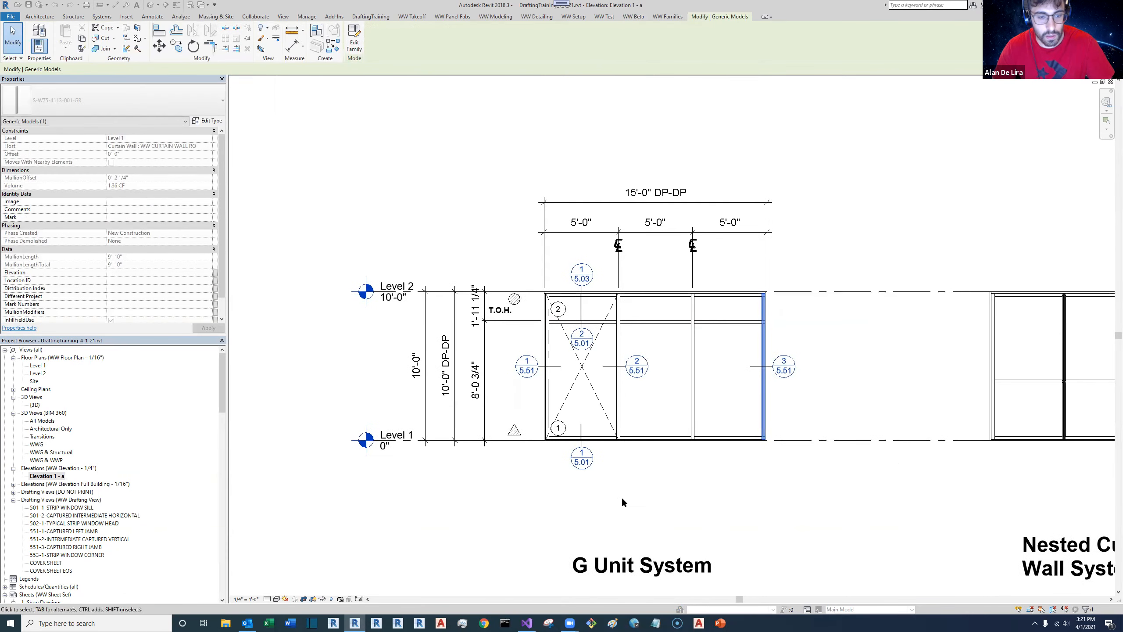
pyautogui.click(621, 496)
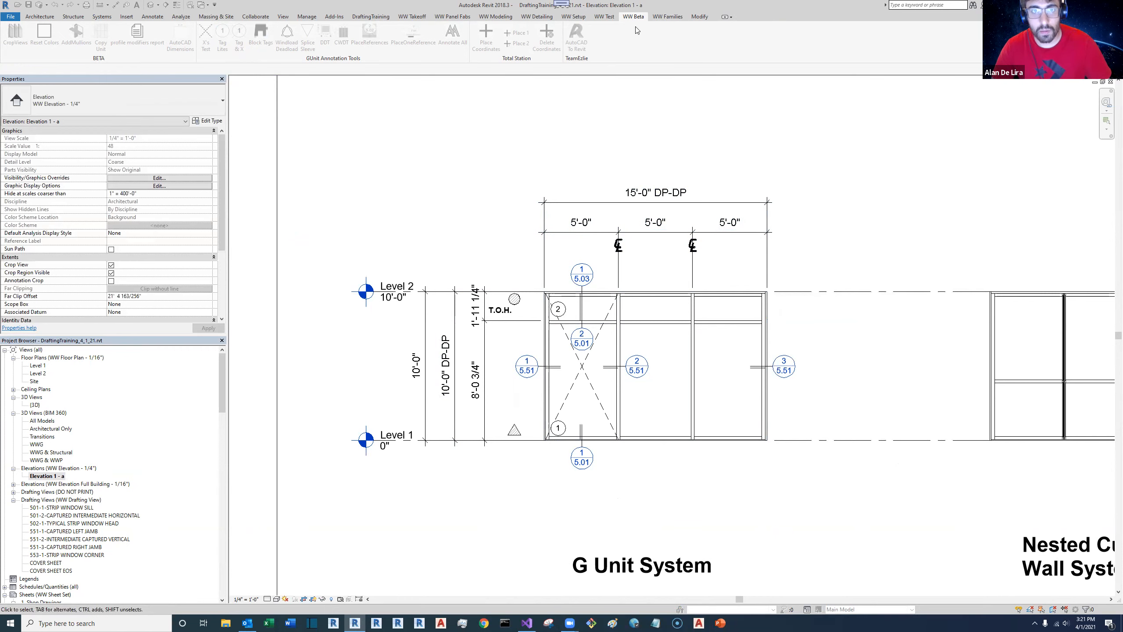
pyautogui.moveTo(636, 401); pyautogui.dragTo(609, 385, button='middle')
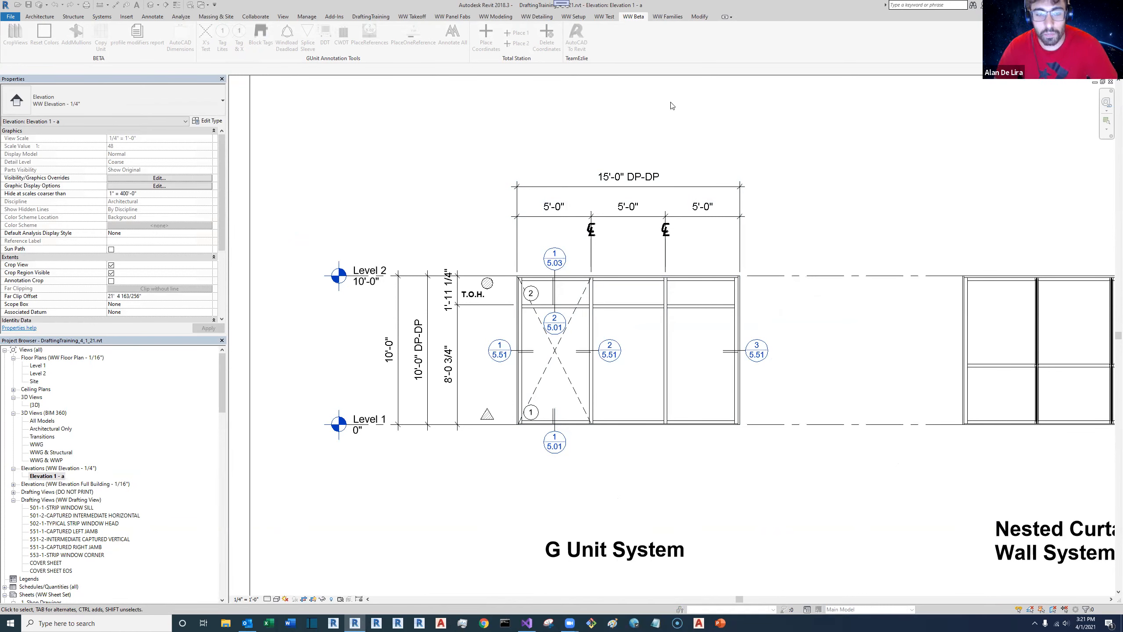
pyautogui.click(633, 275)
pyautogui.click(661, 481)
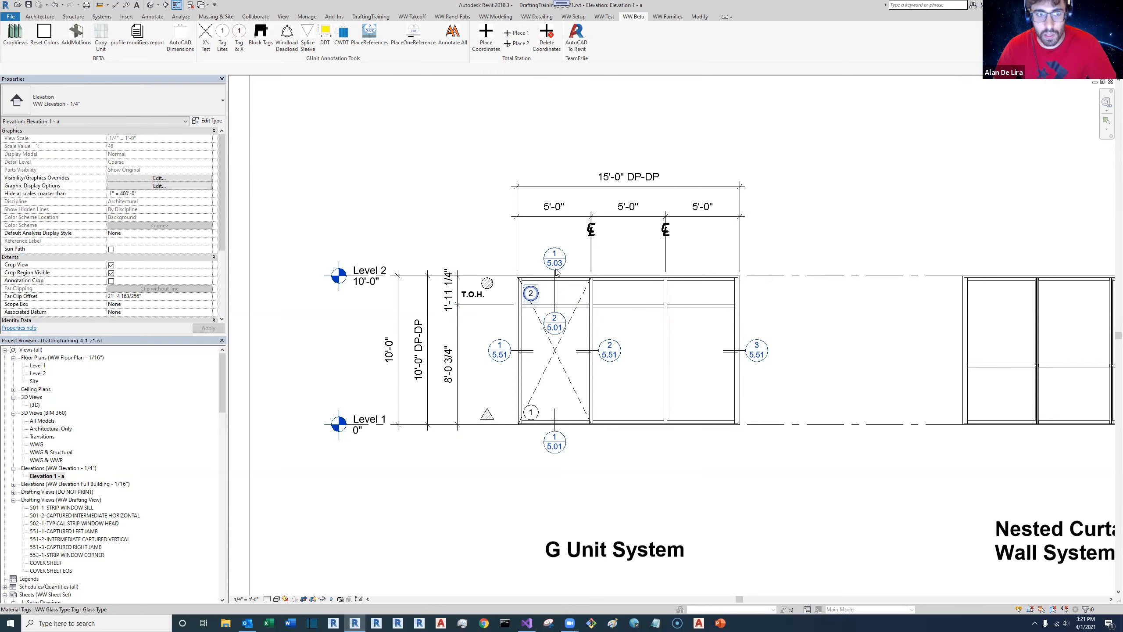
# Step: Run CWDT on the G Unit System wall with Elevation View, Use Default placement and Place Angle Symbols enabled
pyautogui.click(343, 35)
pyautogui.click(553, 433)
pyautogui.click(615, 426)
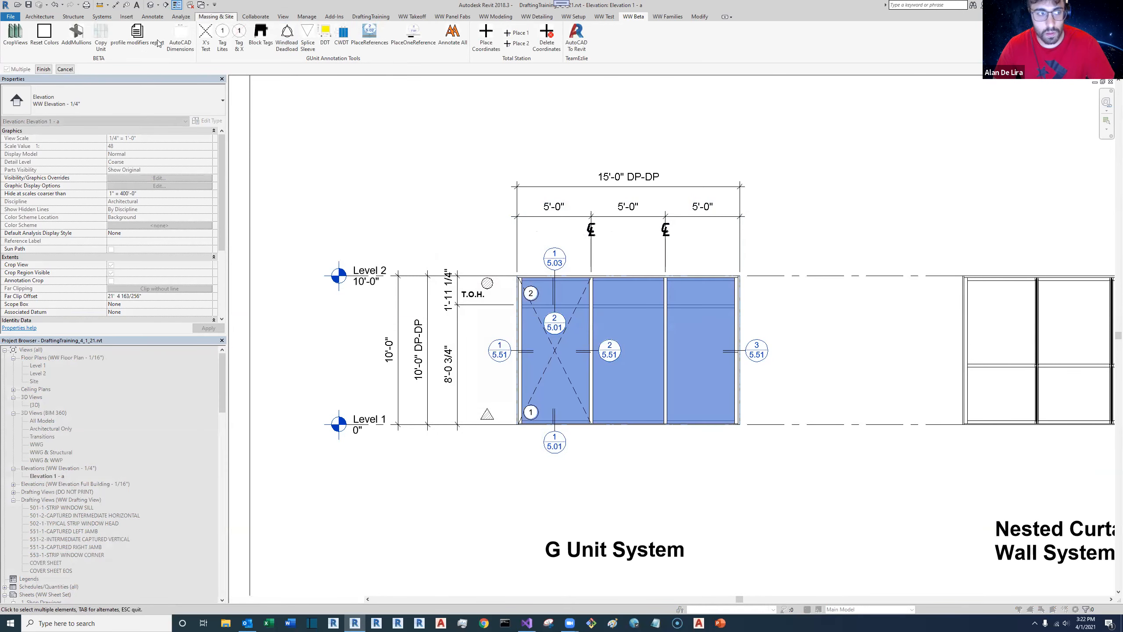
pyautogui.click(44, 69)
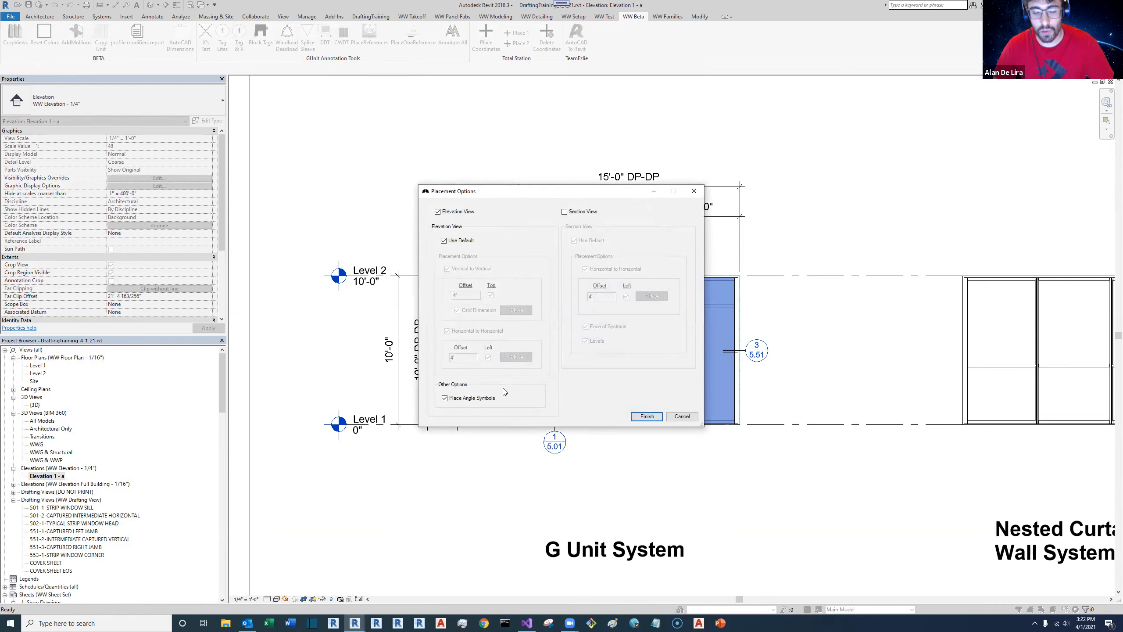
pyautogui.click(648, 415)
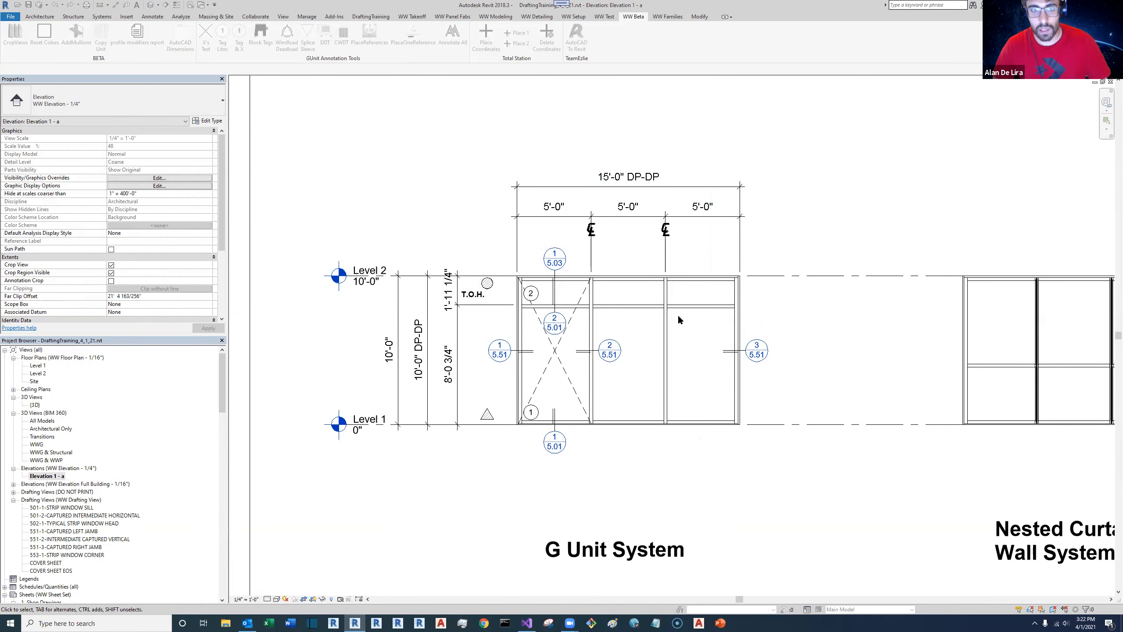
pyautogui.click(658, 277)
pyautogui.click(627, 513)
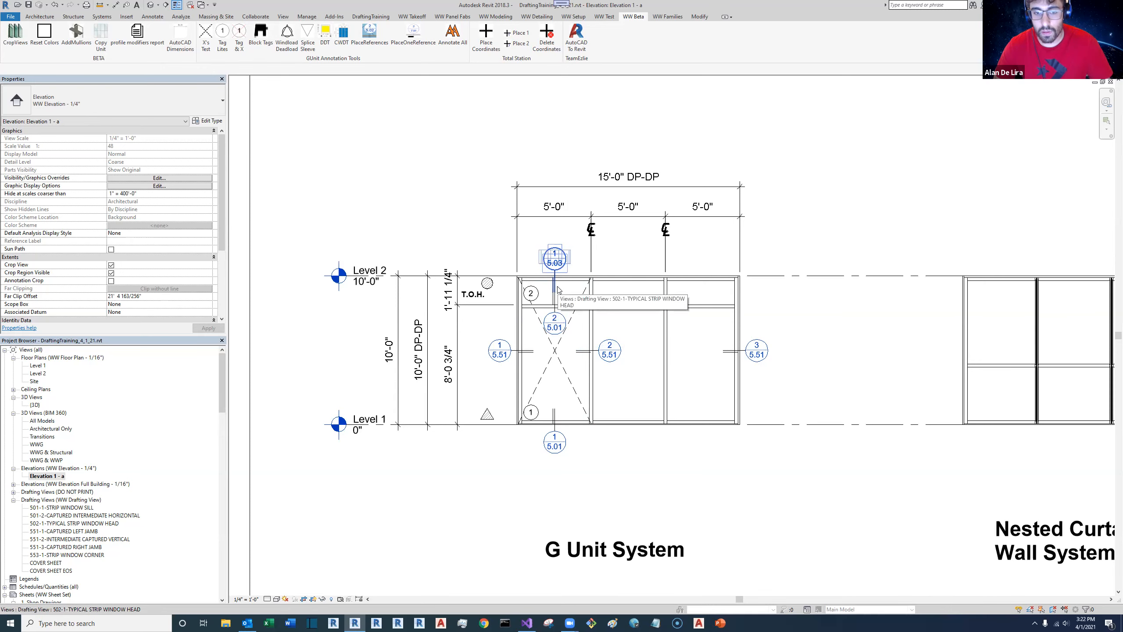
pyautogui.scroll(-1, 649, 435)
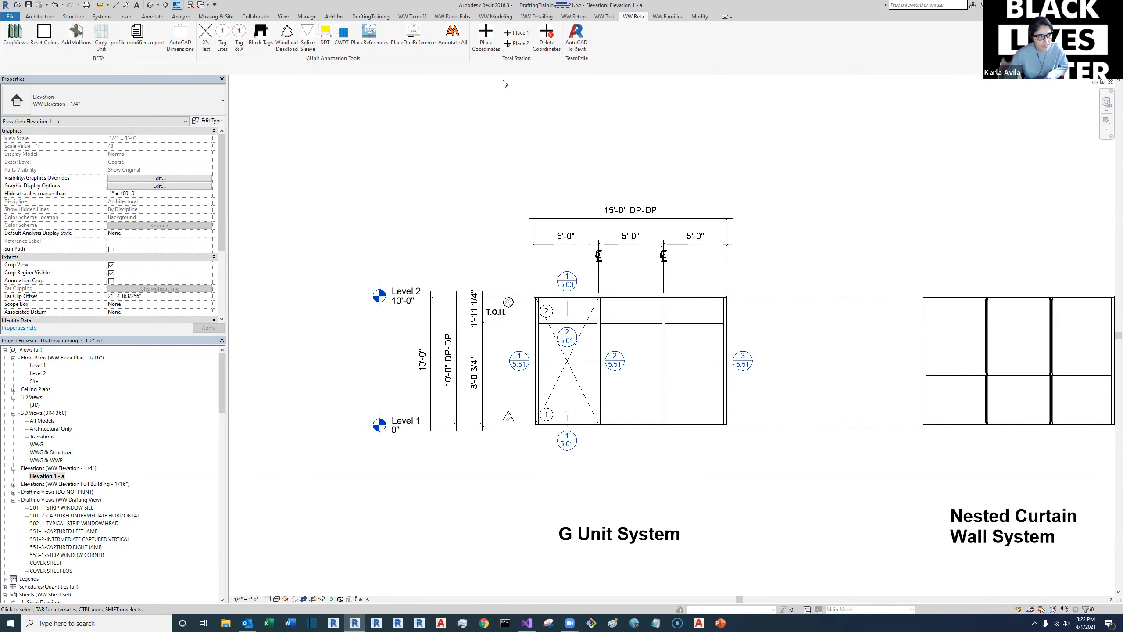
# Step: Run Block Tags on the elevation to tag the G Unit System and nested curtain wall panels with 1/4 POINTS text
pyautogui.click(257, 47)
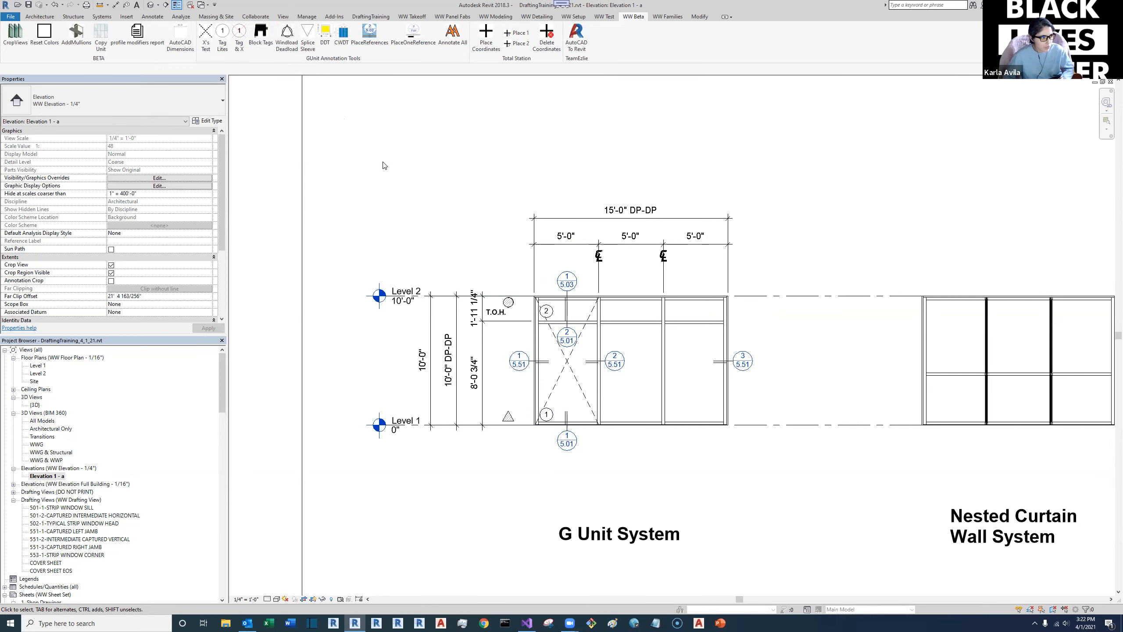
pyautogui.moveTo(793, 309); pyautogui.dragTo(673, 288, button='middle')
pyautogui.click(258, 50)
pyautogui.click(470, 337)
pyautogui.click(609, 400)
pyautogui.scroll(-1, 856, 389)
pyautogui.moveTo(851, 388); pyautogui.dragTo(703, 388, button='middle')
pyautogui.scroll(1, 796, 411)
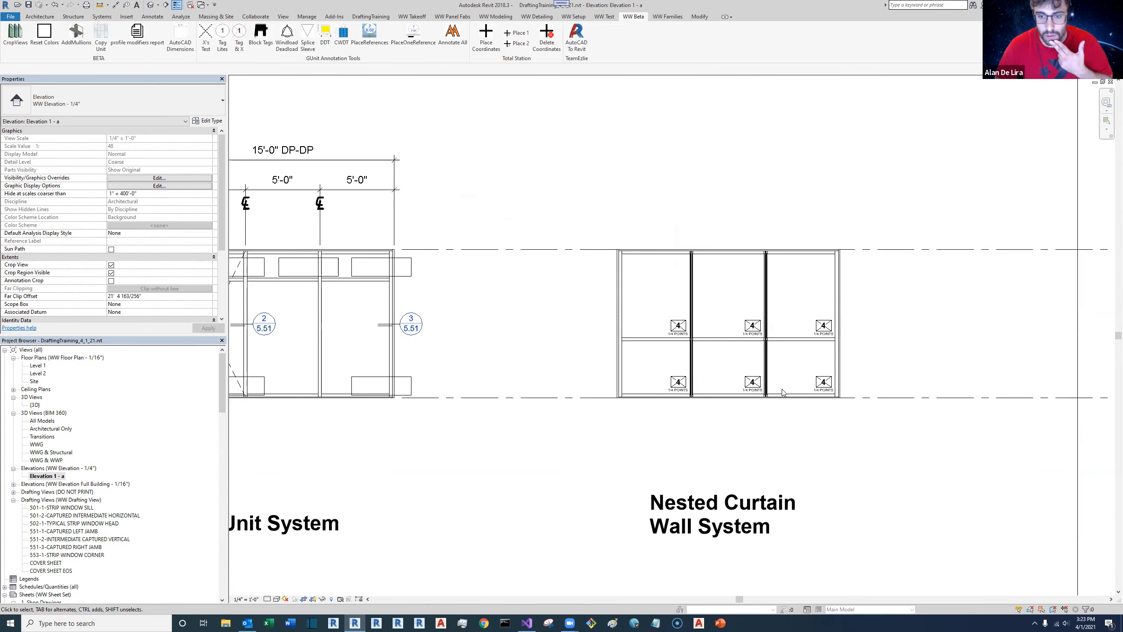
# Step: Select the whole nested curtain wall and stretch its top edge well above Level 2
pyautogui.click(793, 395)
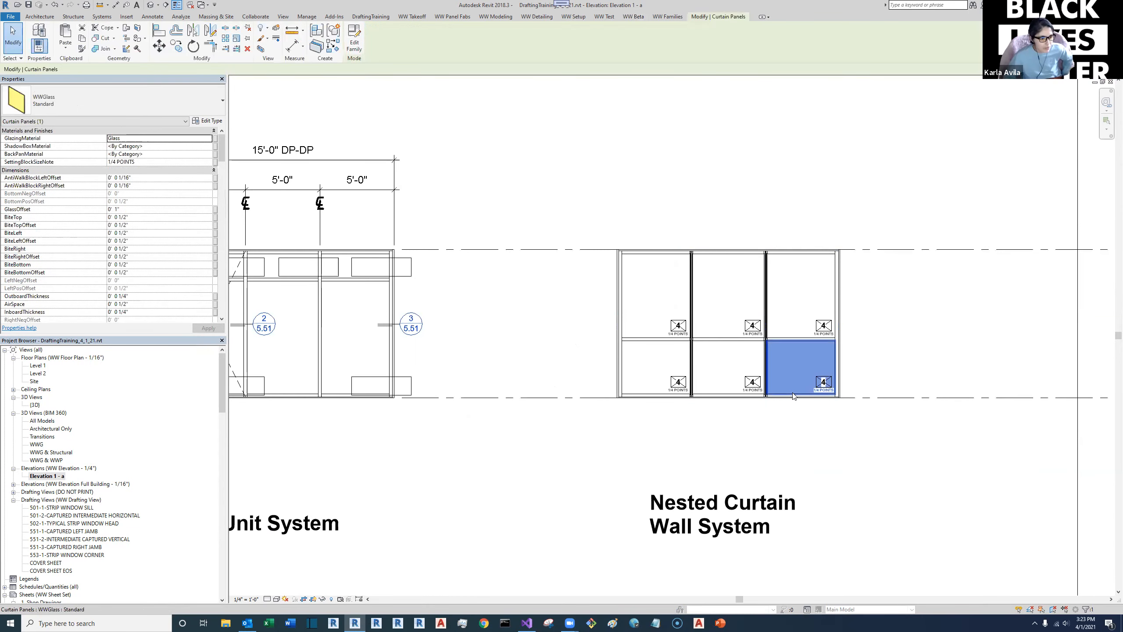
pyautogui.click(730, 446)
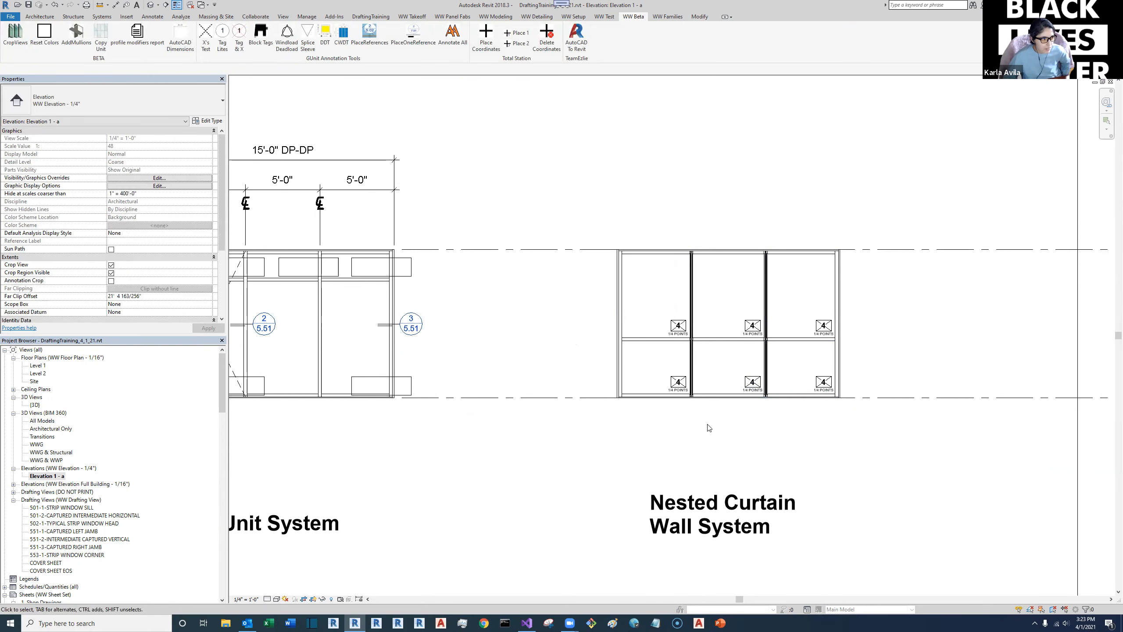
pyautogui.press('Tab')
pyautogui.press('Tab')
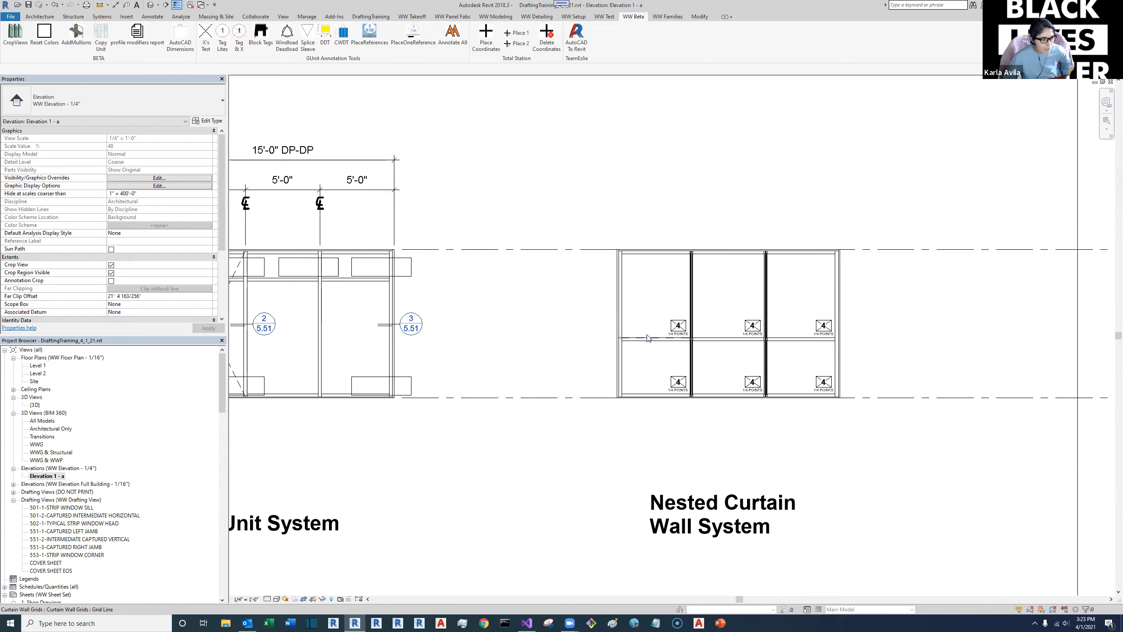
pyautogui.click(664, 252)
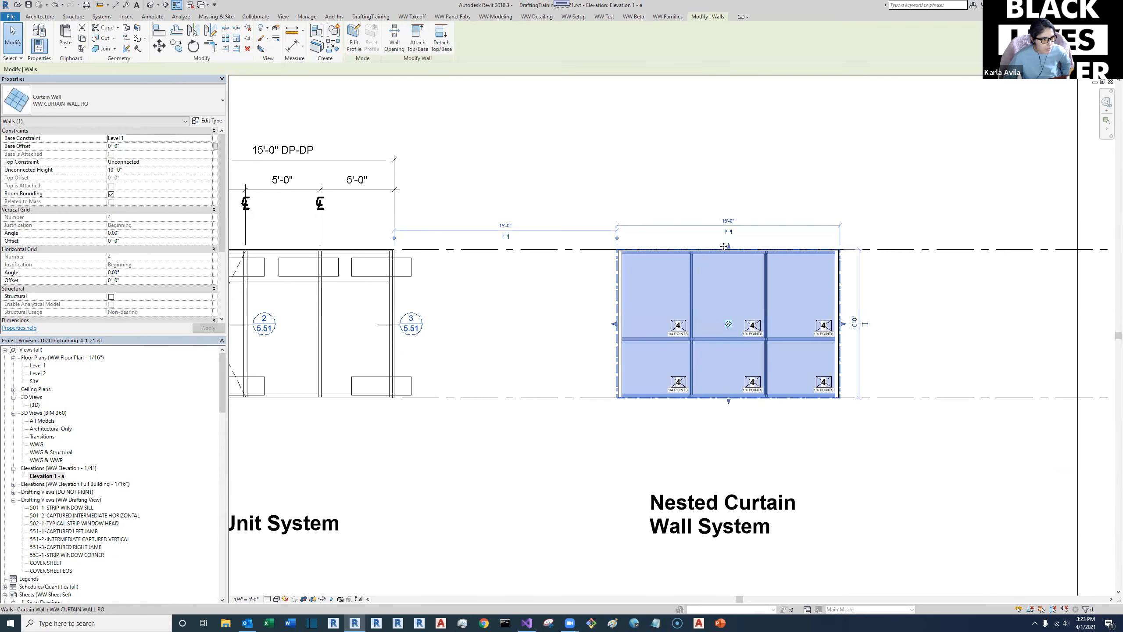
pyautogui.moveTo(733, 173); pyautogui.dragTo(738, 127)
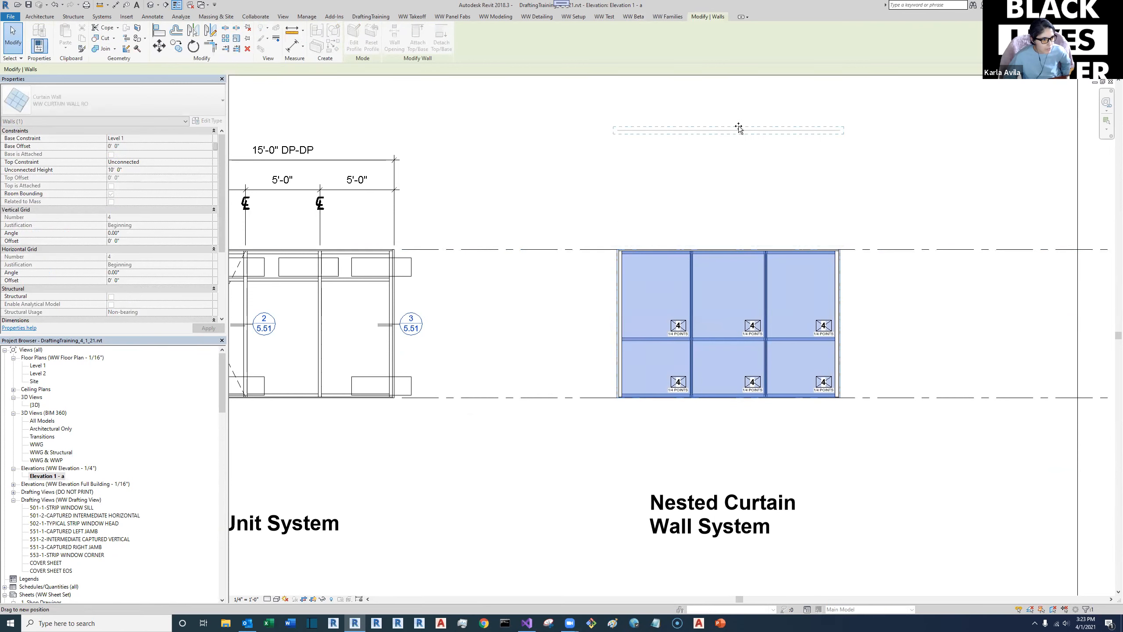
pyautogui.moveTo(775, 430); pyautogui.dragTo(772, 428)
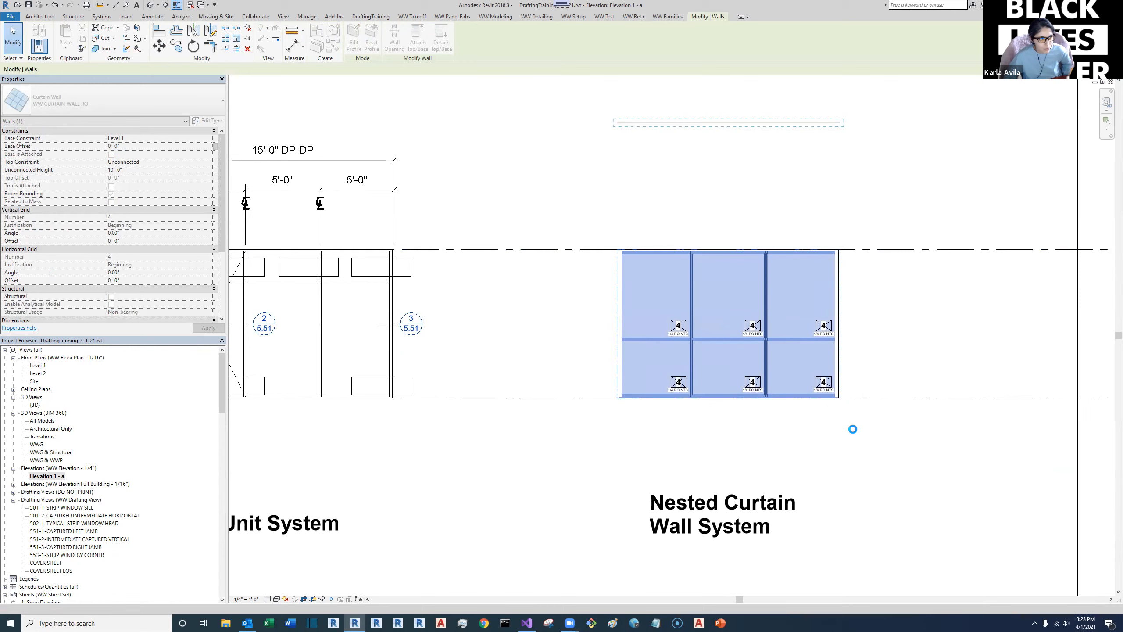
pyautogui.click(798, 470)
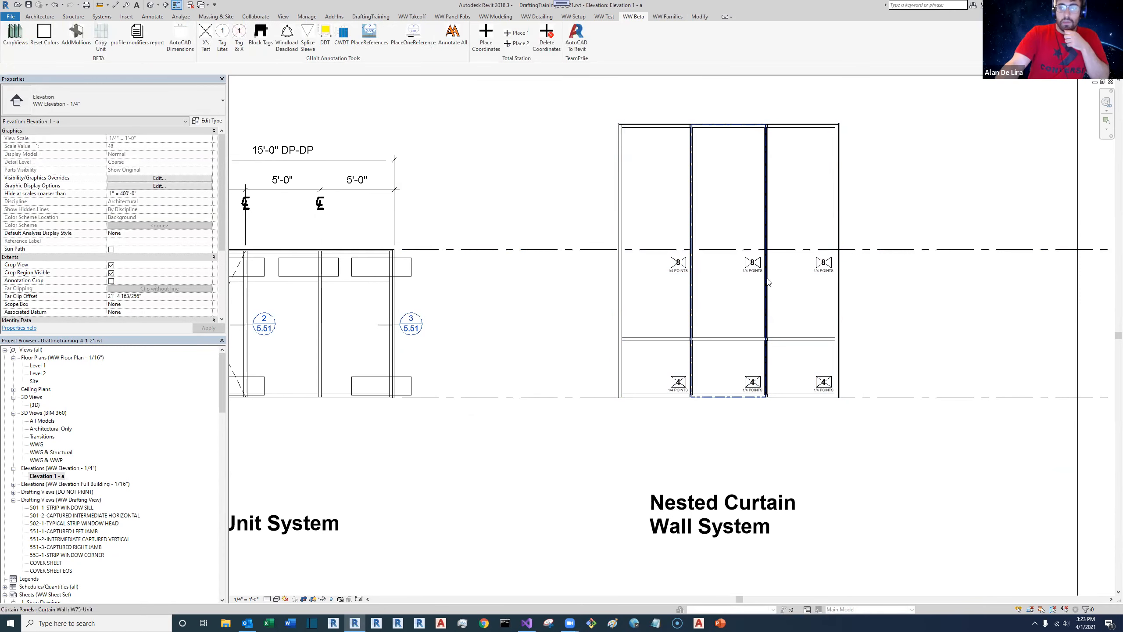
# Step: Examine the block tags on the stretched nested curtain wall and on the neighbouring G Unit System elevation
pyautogui.scroll(-3, 844, 454)
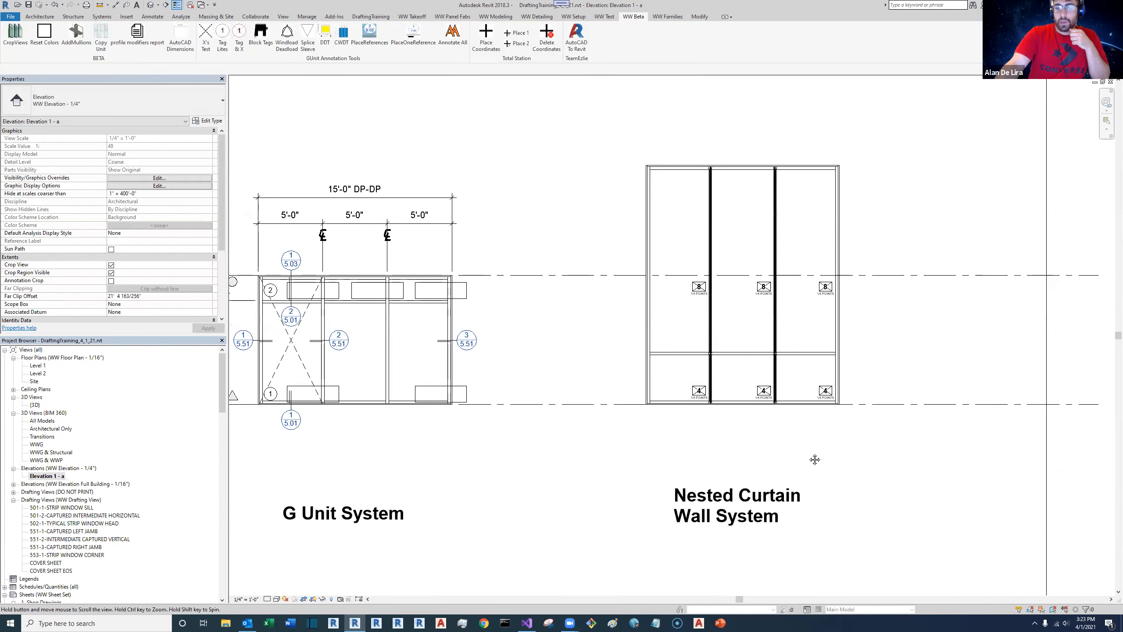
pyautogui.scroll(2, 815, 459)
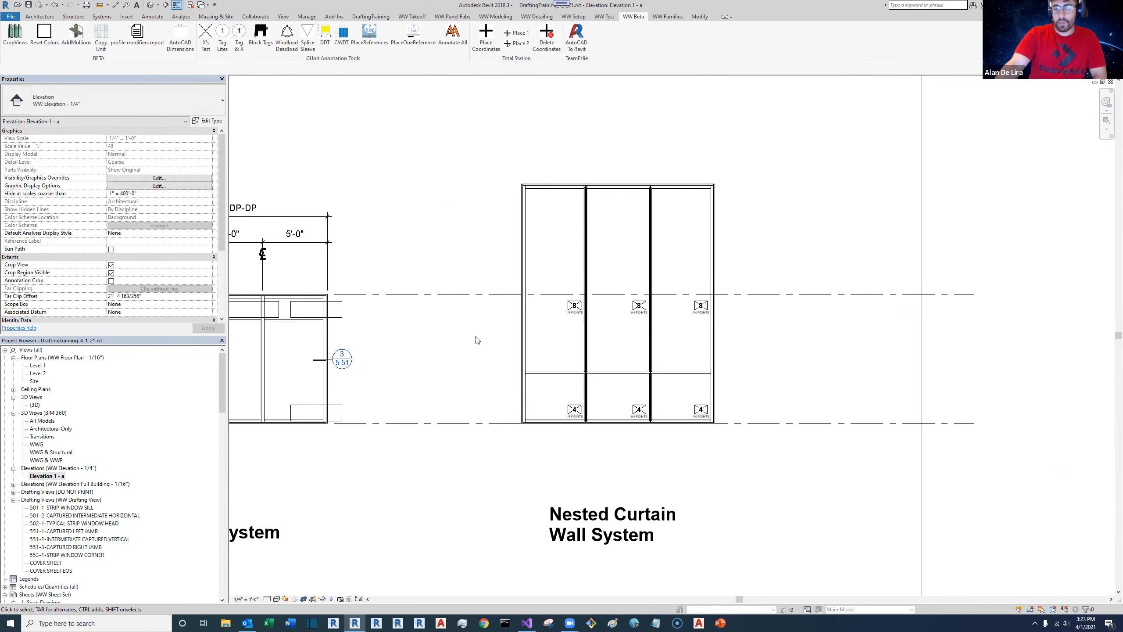
pyautogui.moveTo(665, 453); pyautogui.dragTo(670, 453, button='middle')
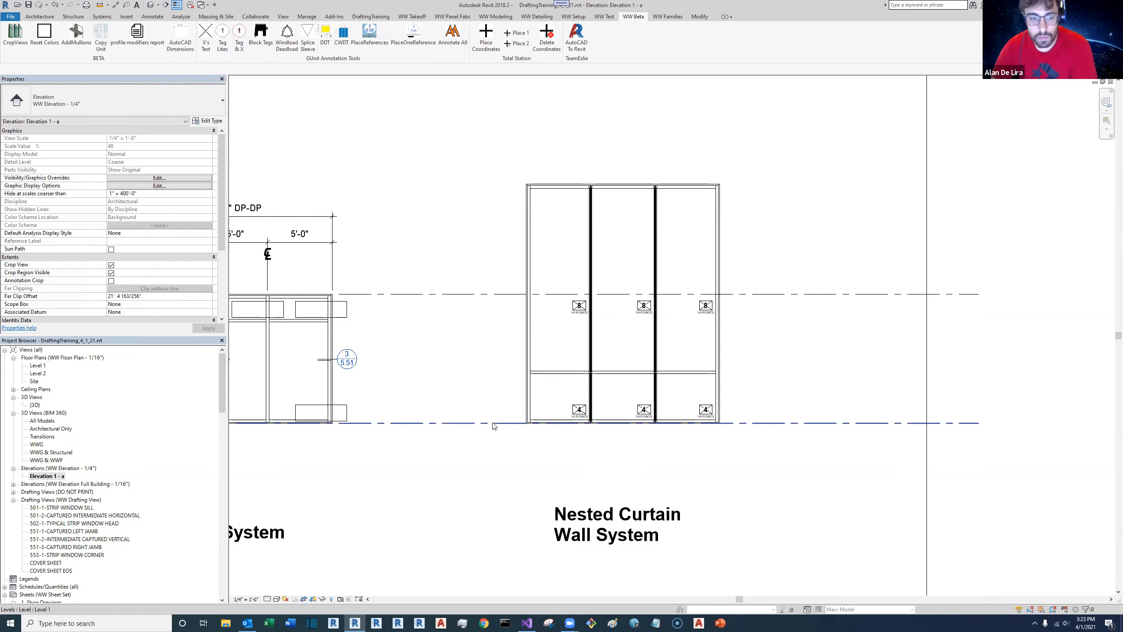
pyautogui.moveTo(495, 398); pyautogui.dragTo(669, 418, button='middle')
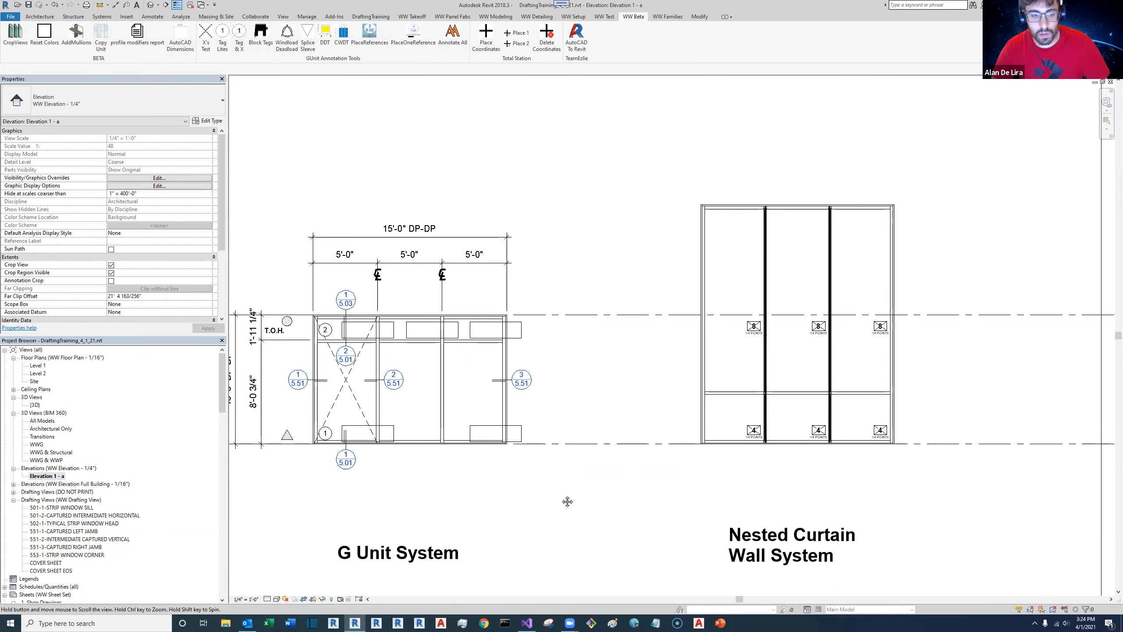
pyautogui.moveTo(566, 502); pyautogui.dragTo(641, 497, button='middle')
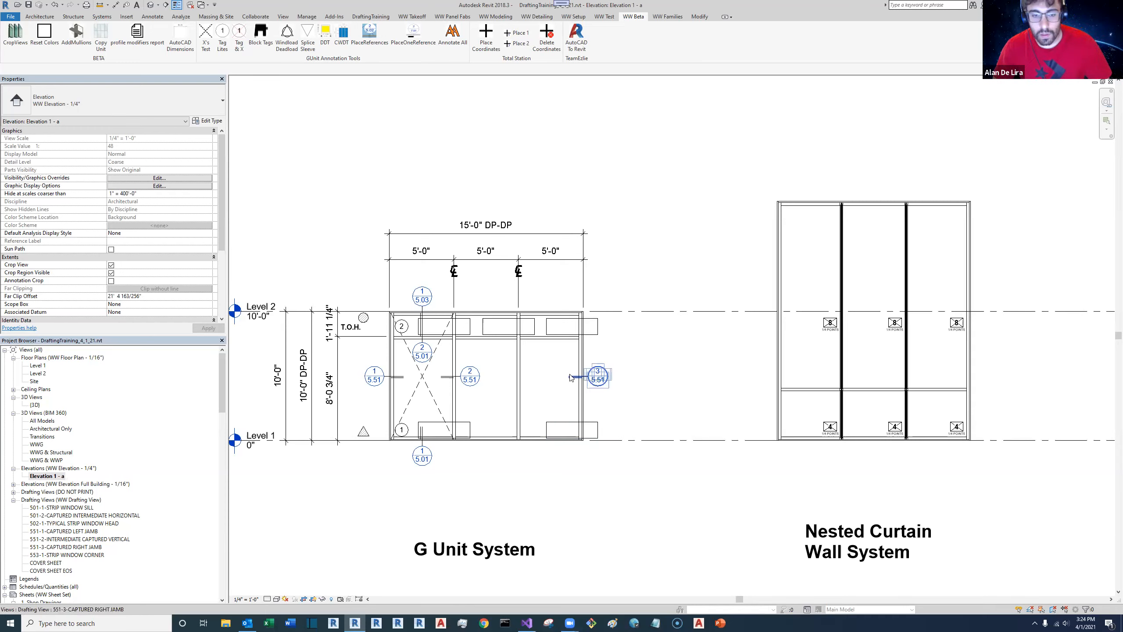
pyautogui.moveTo(470, 376); pyautogui.dragTo(544, 372, button='middle')
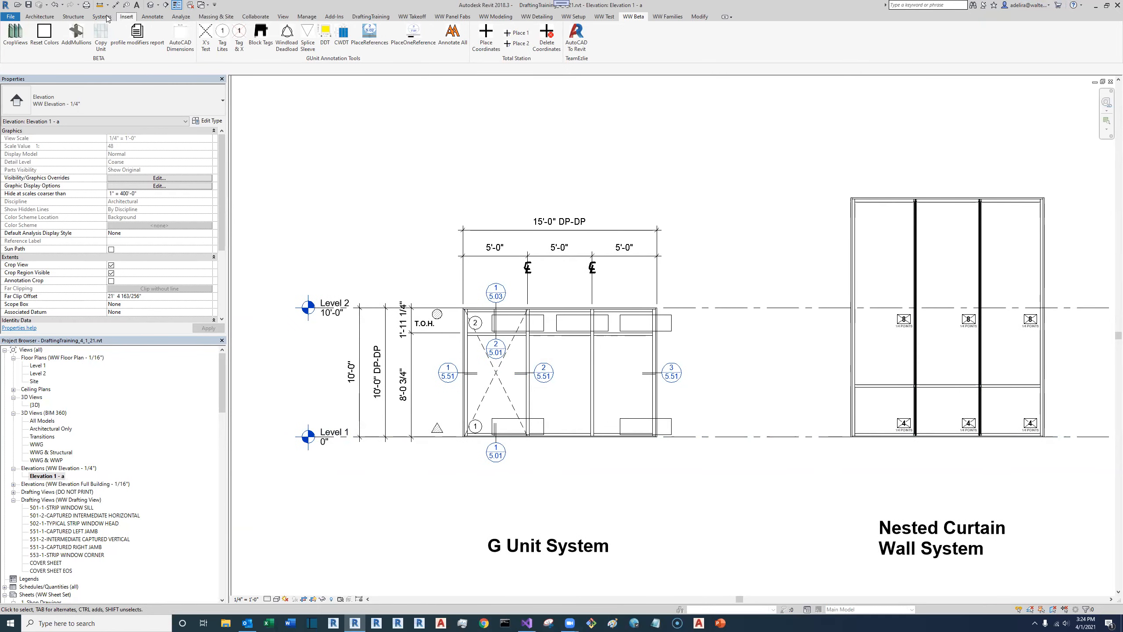
# Step: Try a vertical section through the G Unit System wall's third bay, drawn from above the head down past the sill, and undo it
pyautogui.click(282, 18)
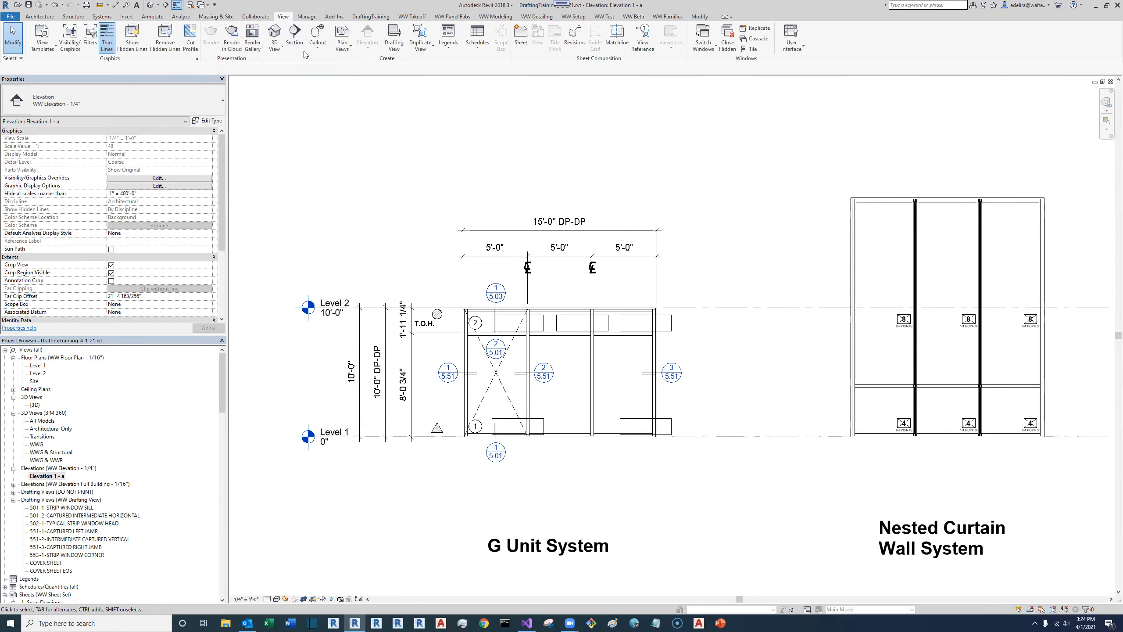
pyautogui.click(294, 36)
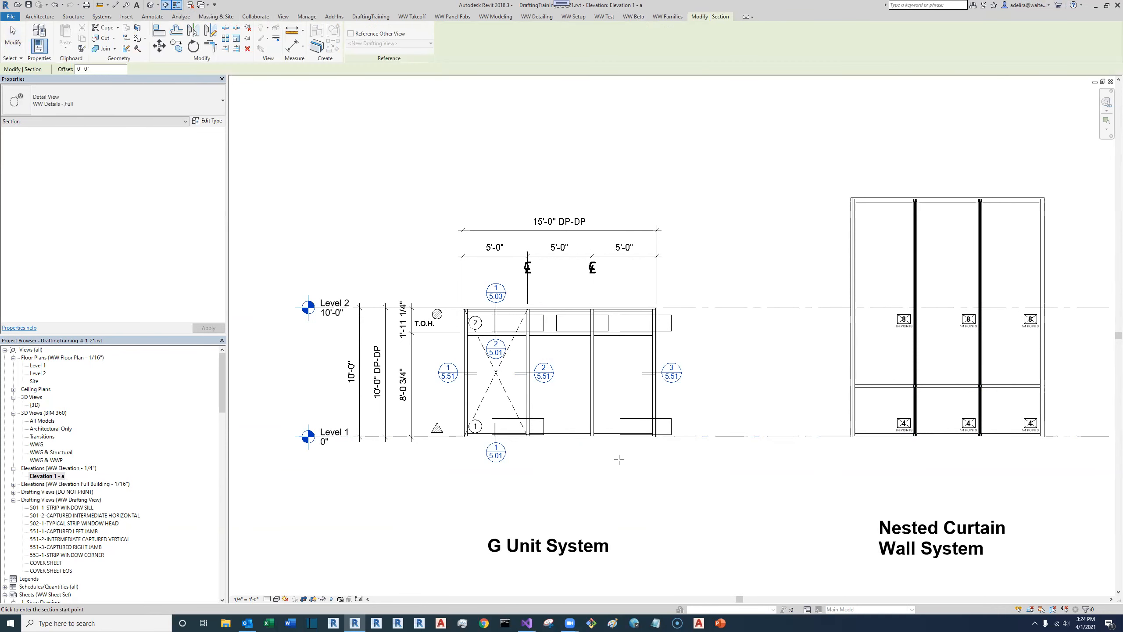
pyautogui.click(619, 459)
pyautogui.press('Escape')
pyautogui.click(616, 292)
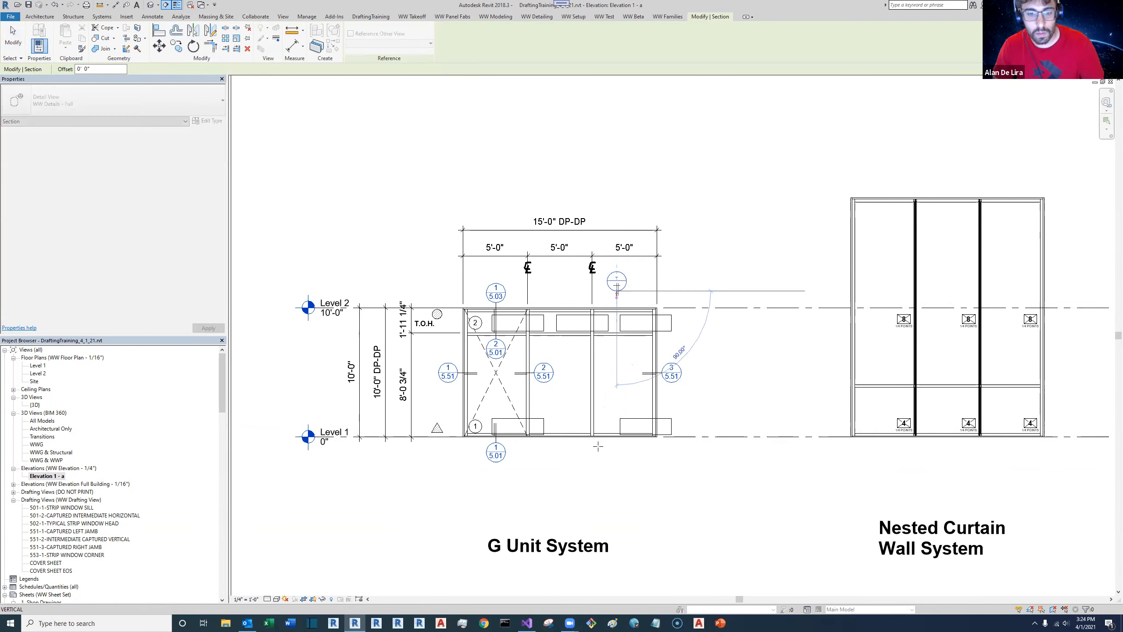
pyautogui.click(616, 471)
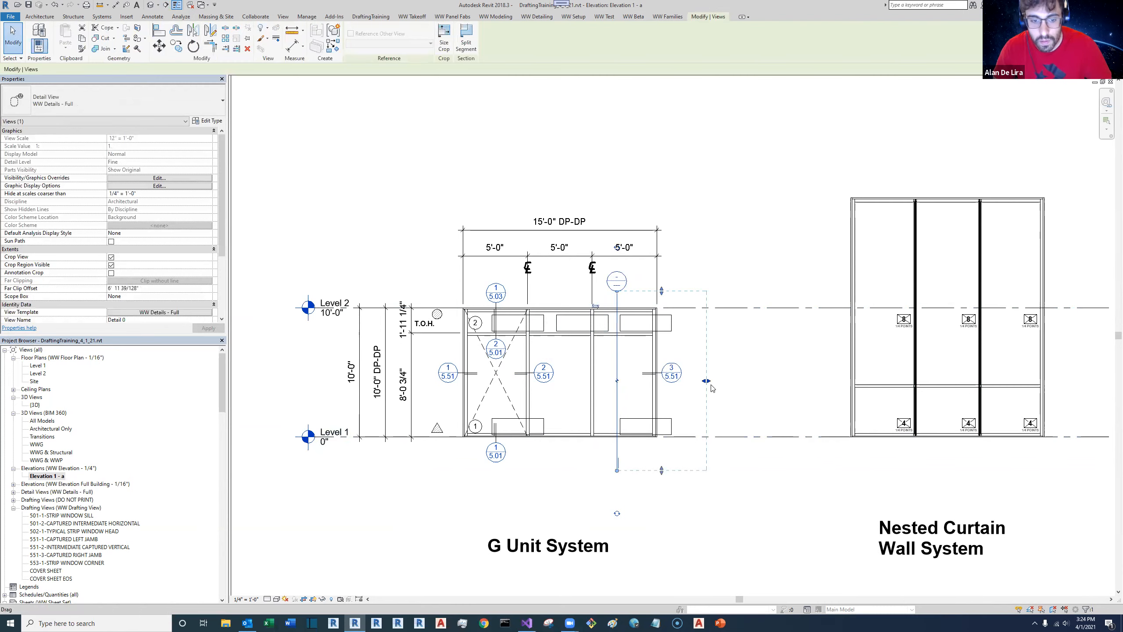
pyautogui.hotkey('ctrl', 'z')
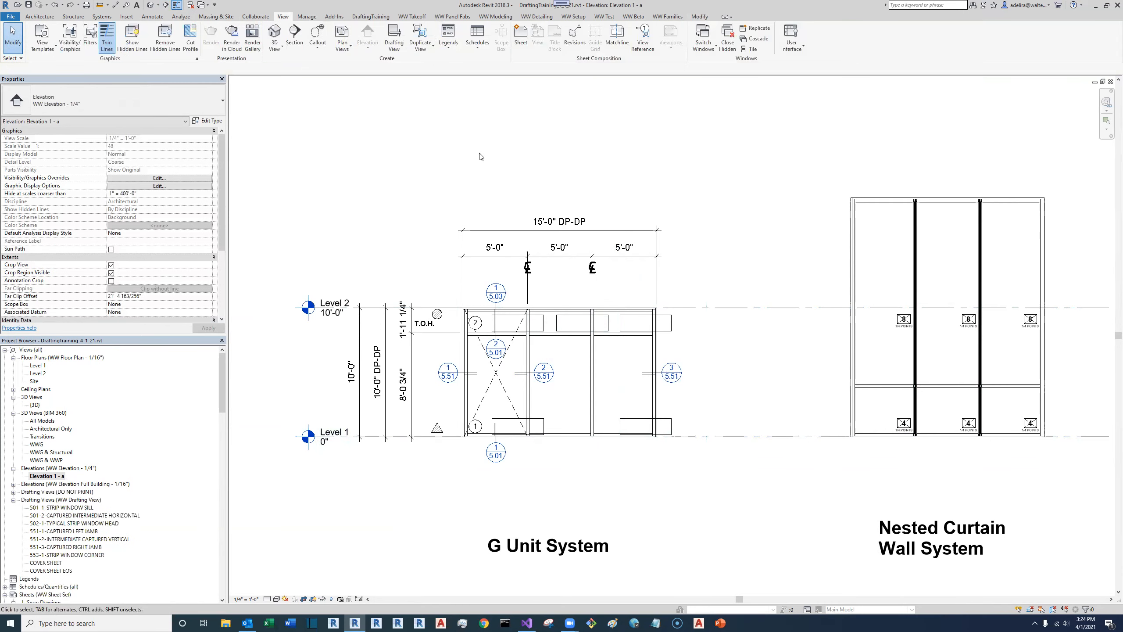
# Step: Draw a vertical section through the G Unit System wall's third bay, from below the sill up past the head
pyautogui.click(294, 34)
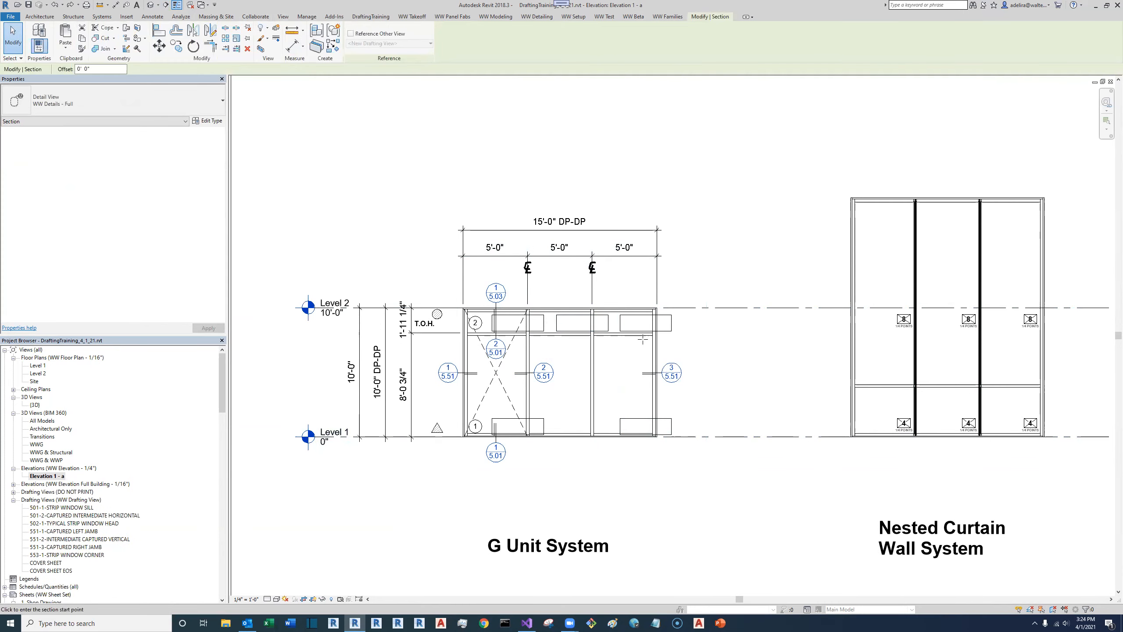
pyautogui.click(623, 453)
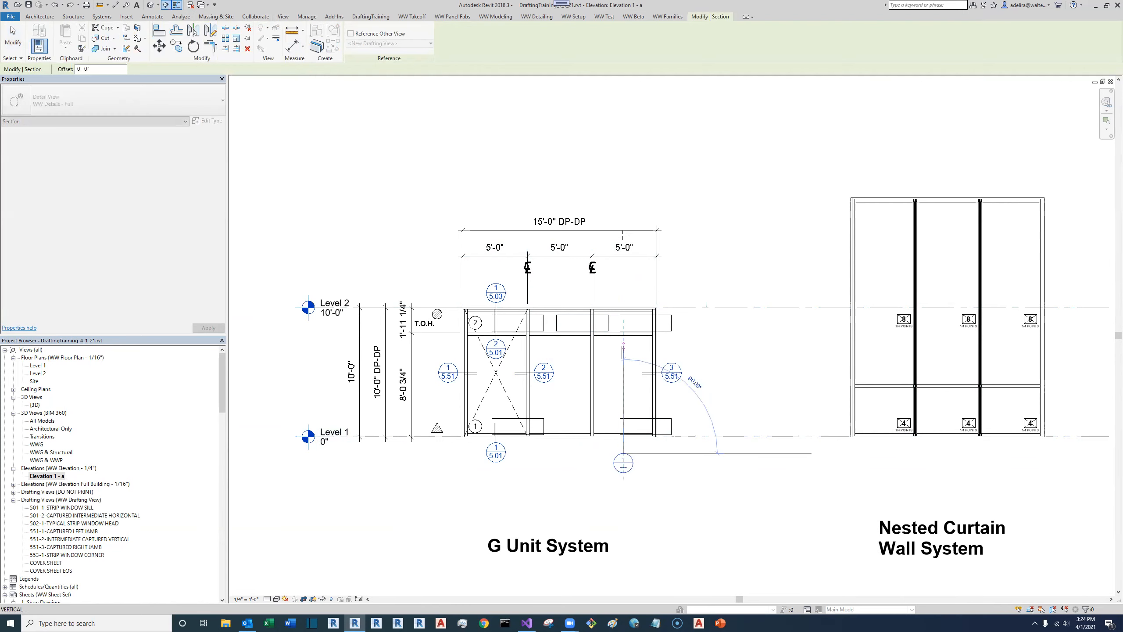
pyautogui.click(624, 290)
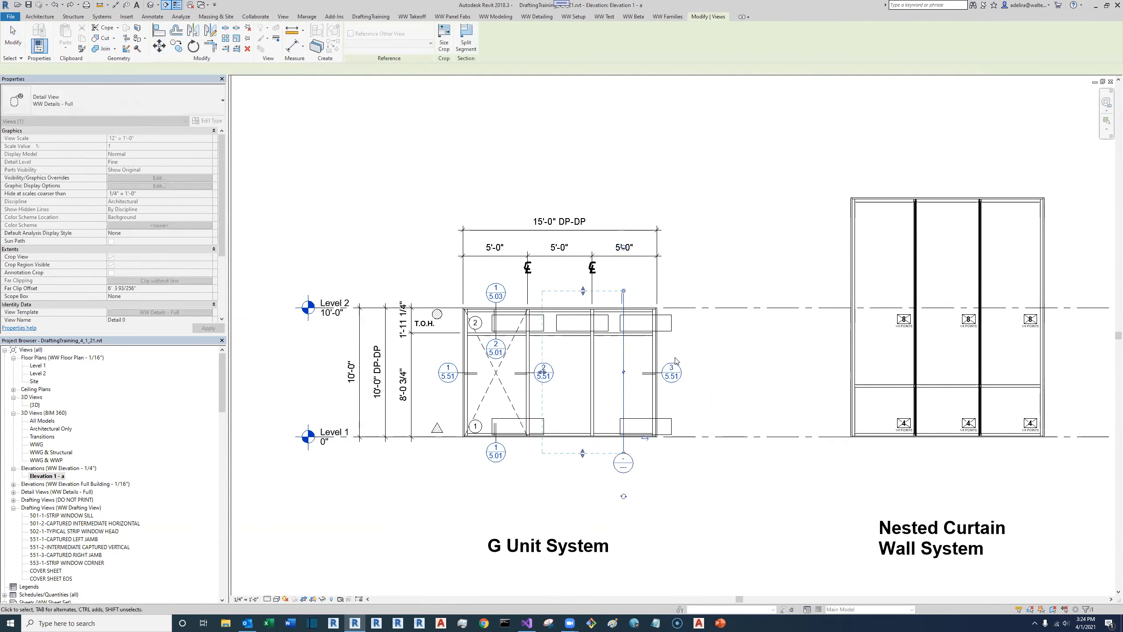
pyautogui.click(688, 404)
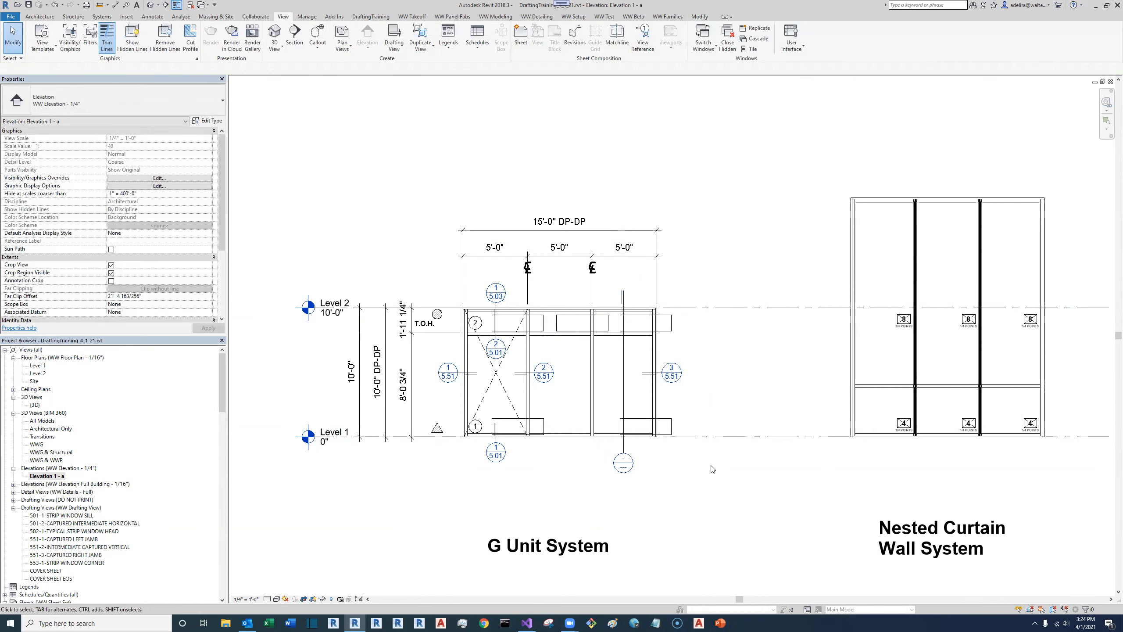
# Step: Try cycling off the section's head and deleting the section, and undo these changes
pyautogui.click(622, 450)
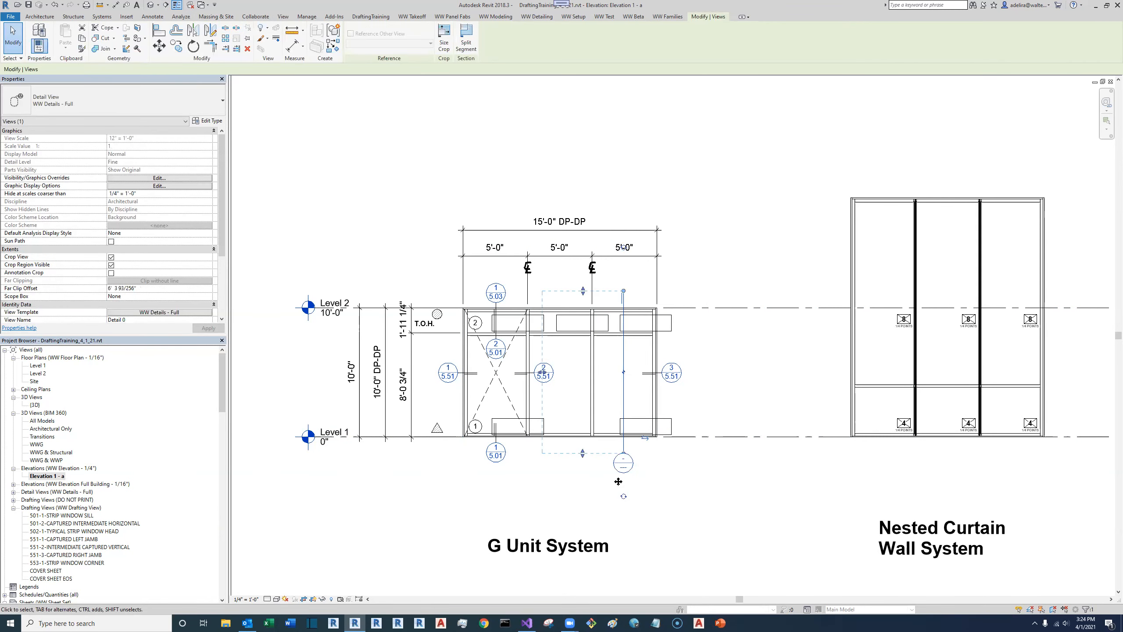
pyautogui.click(623, 497)
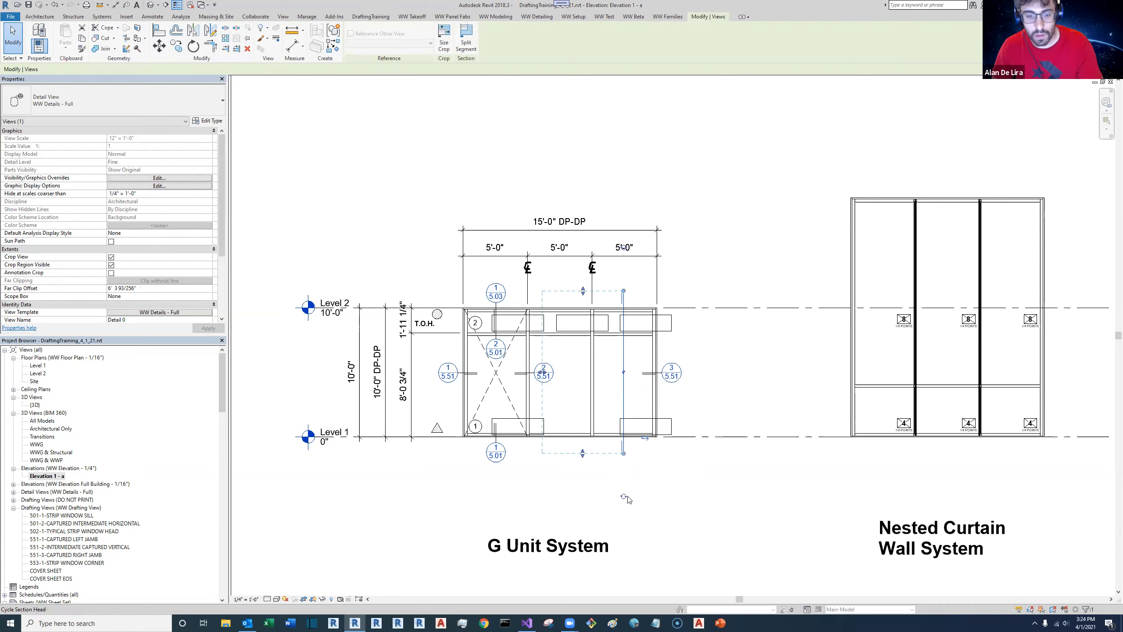
pyautogui.click(658, 476)
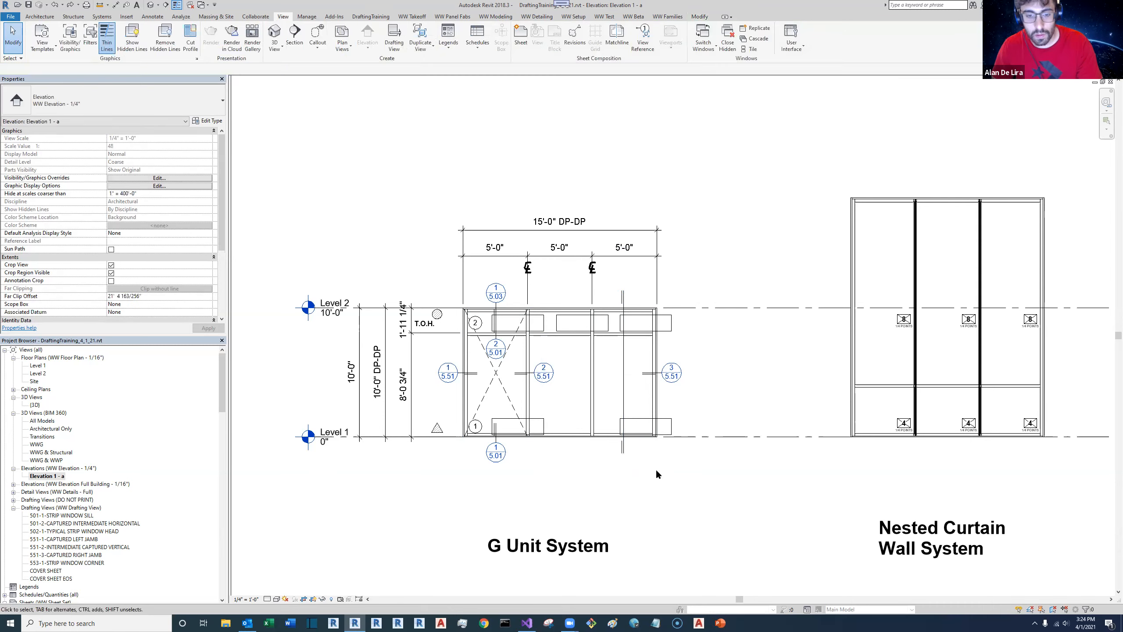
pyautogui.click(623, 450)
pyautogui.press('Delete')
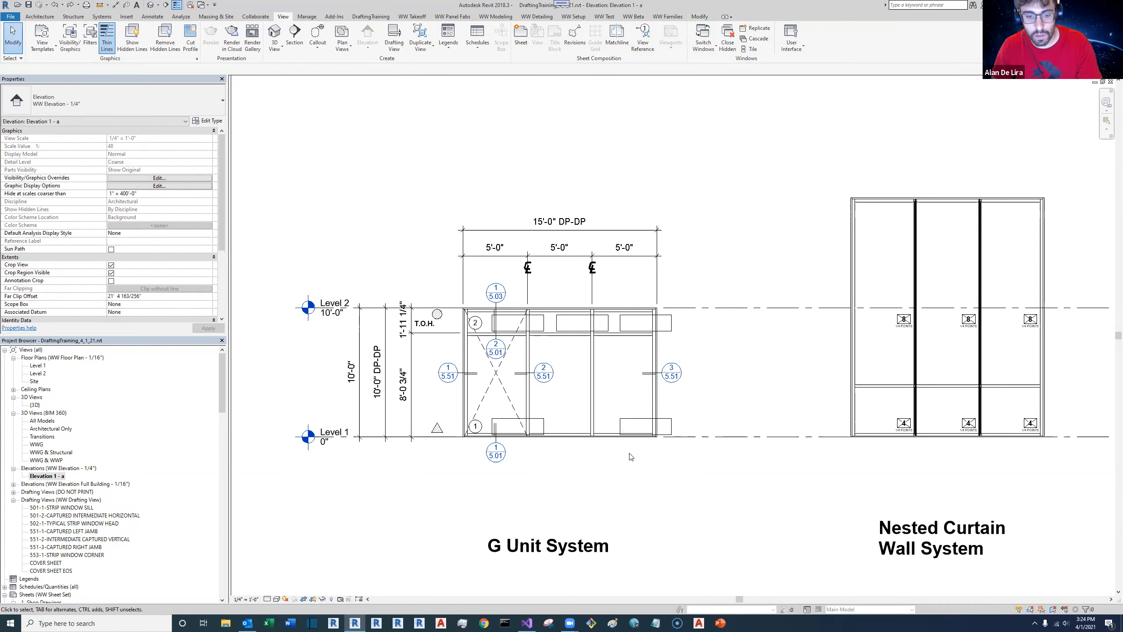
pyautogui.hotkey('ctrl', 'z')
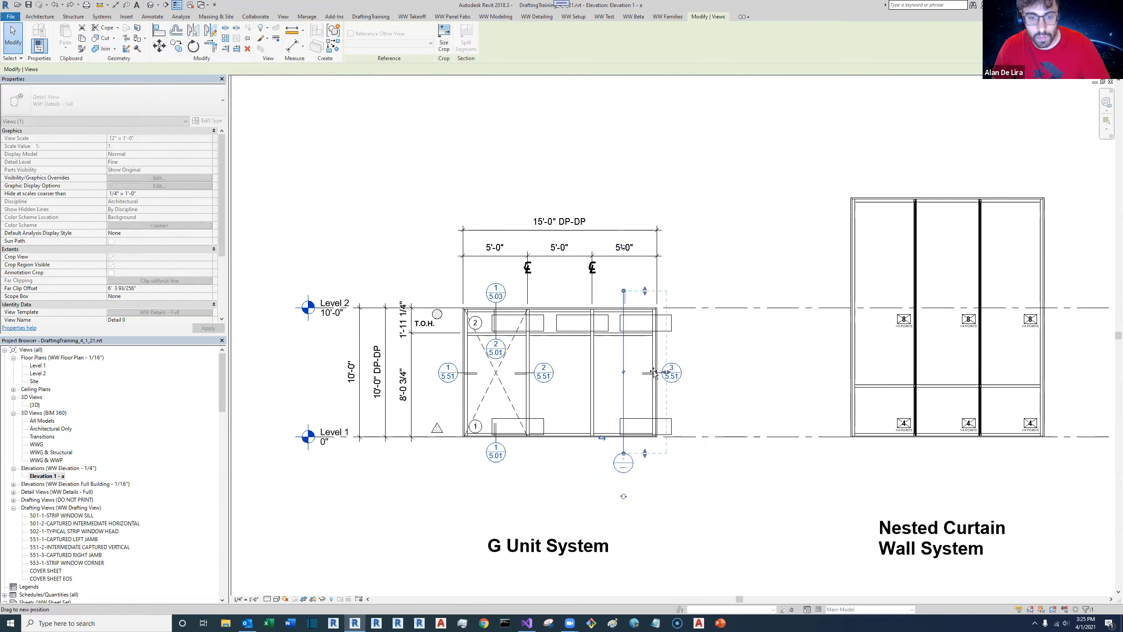
# Step: Face the section toward the right jamb with a far clip offset of about 1'-8", and move it closer to the bay's left mullion
pyautogui.press('Escape')
pyautogui.moveTo(625, 451); pyautogui.dragTo(613, 444)
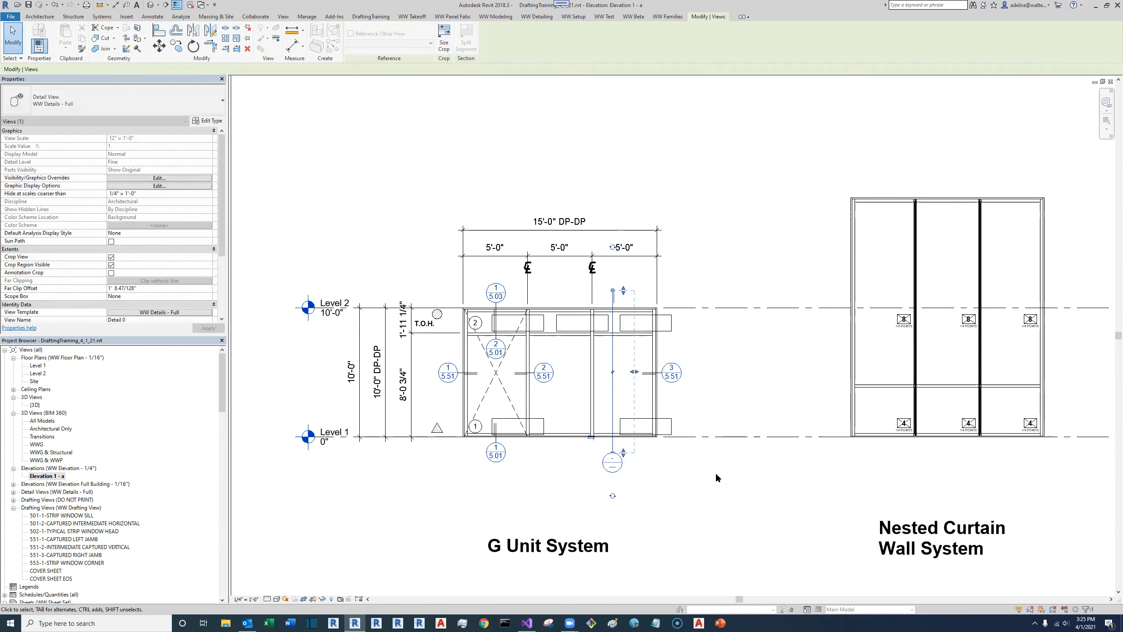
# Step: Undo the section drawn upward through the G Unit System wall's third bay, along with its position, facing and clip changes
pyautogui.click(717, 476)
pyautogui.hotkey('ctrl', 'z')
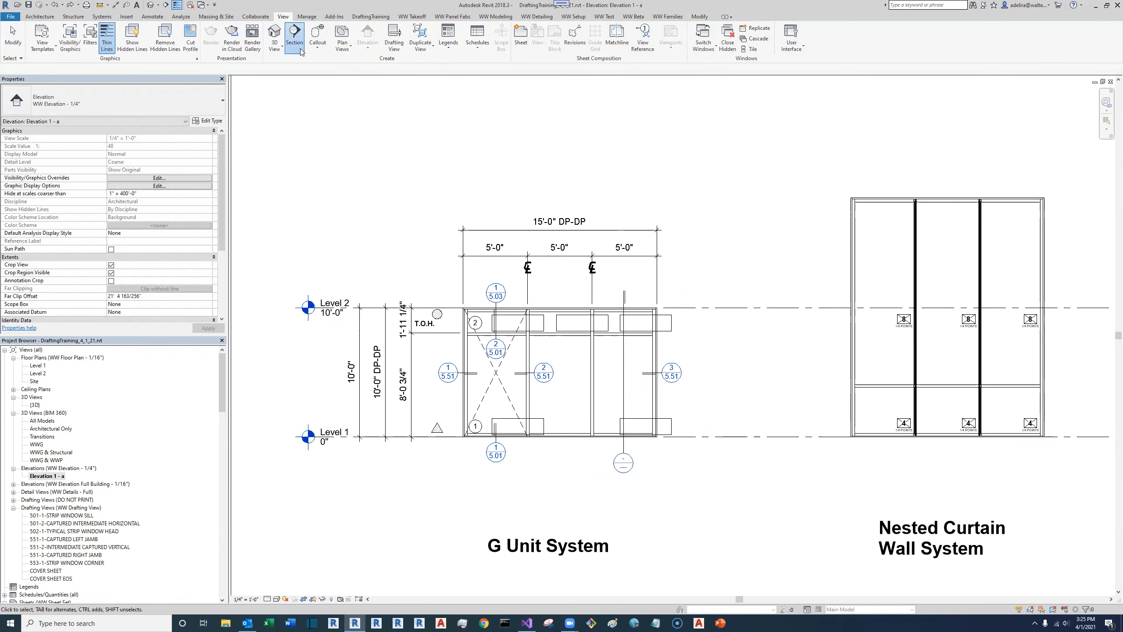
pyautogui.click(294, 38)
pyautogui.press('Escape')
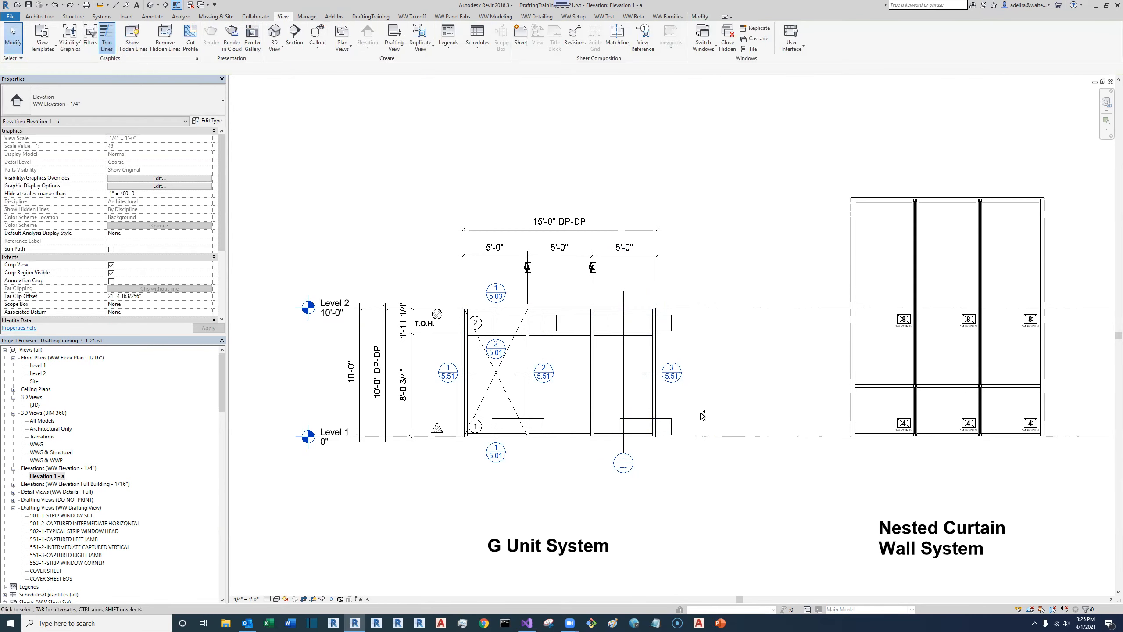
pyautogui.hotkey('ctrl', 'z')
# Step: Draw a WW Details - Full section down through the third bay, facing the bay's left mullion with a far clip offset of about 1'-3"
pyautogui.click(294, 38)
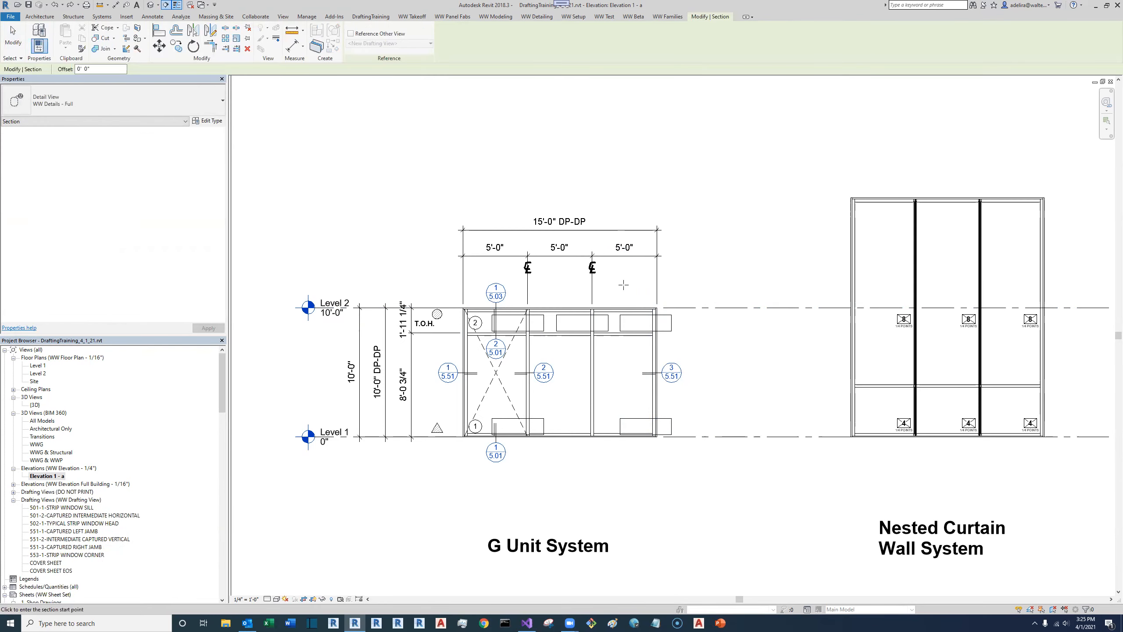
pyautogui.click(622, 284)
pyautogui.click(620, 475)
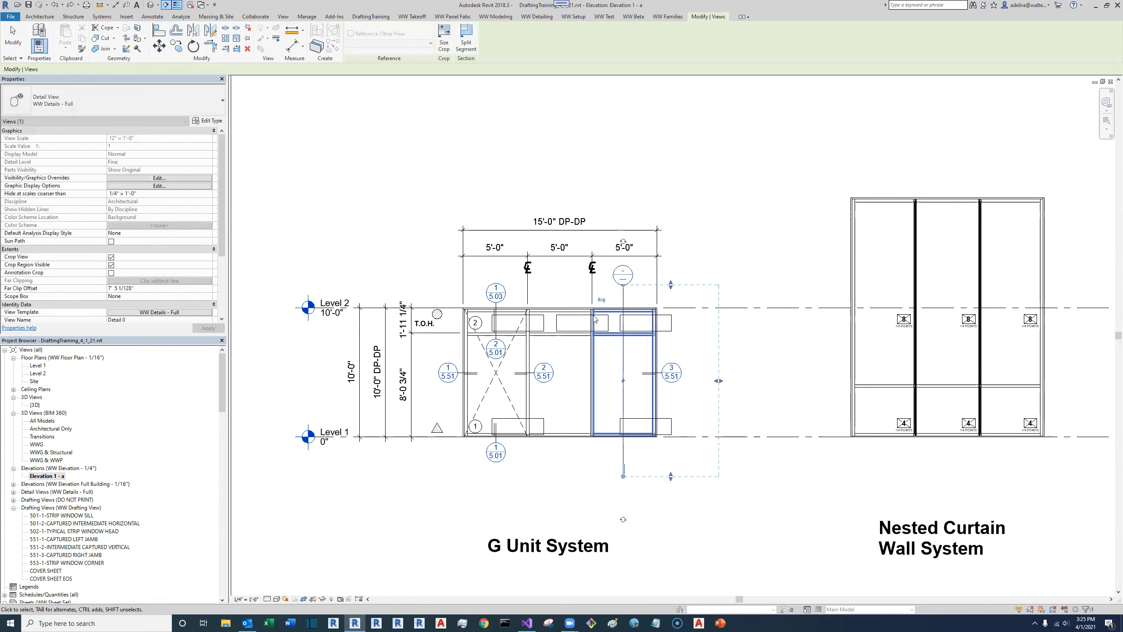
pyautogui.moveTo(525, 383); pyautogui.dragTo(606, 381)
pyautogui.click(709, 464)
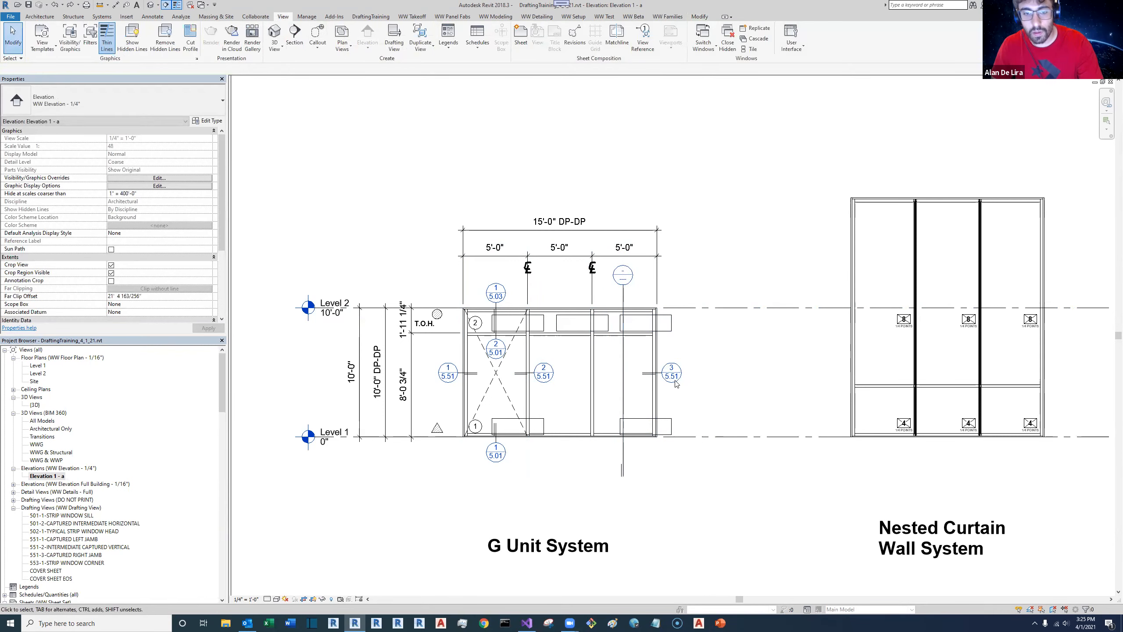
# Step: Open the section's detail view and place windload and deadload symbols for the manually selected curtain wall
pyautogui.doubleClick(623, 275)
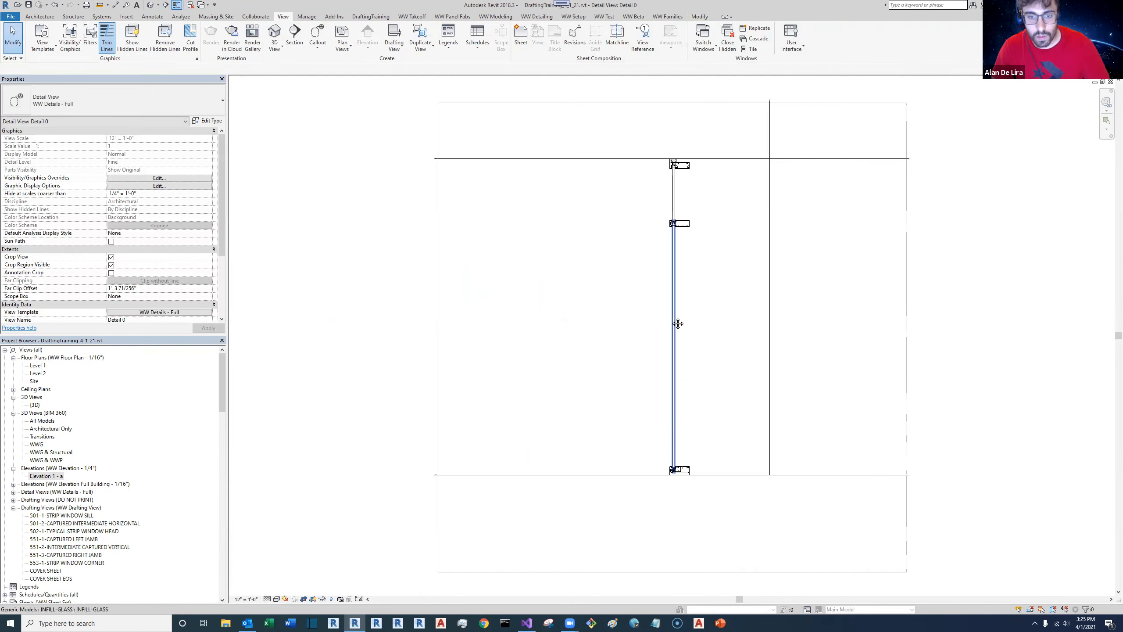
pyautogui.moveTo(678, 323); pyautogui.dragTo(661, 381, button='middle')
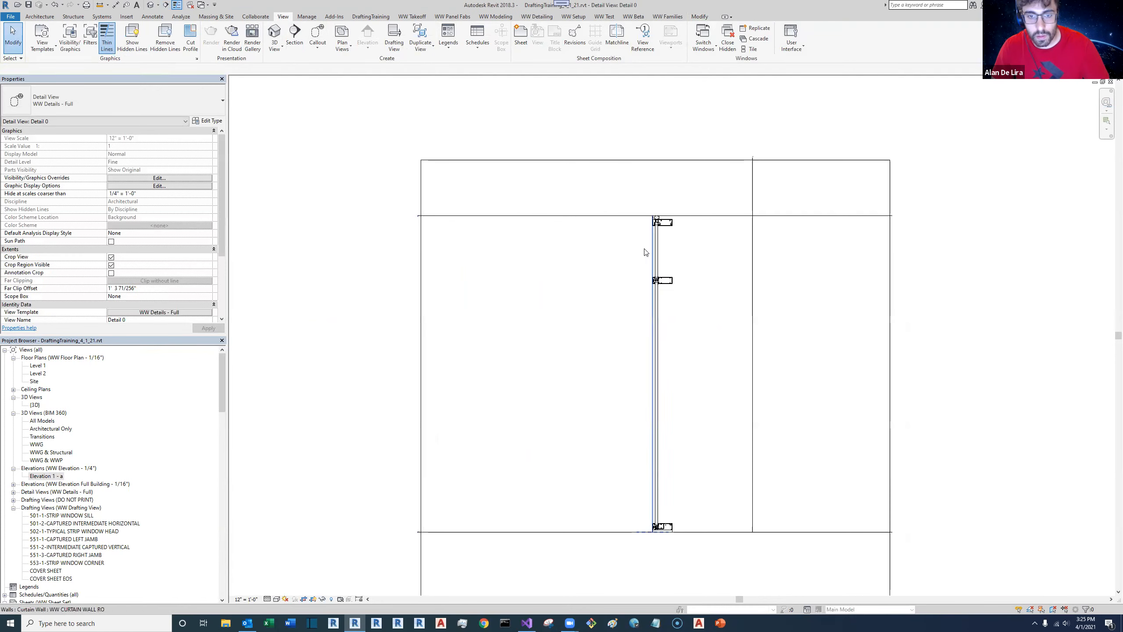
pyautogui.click(638, 19)
pyautogui.click(609, 20)
pyautogui.click(632, 17)
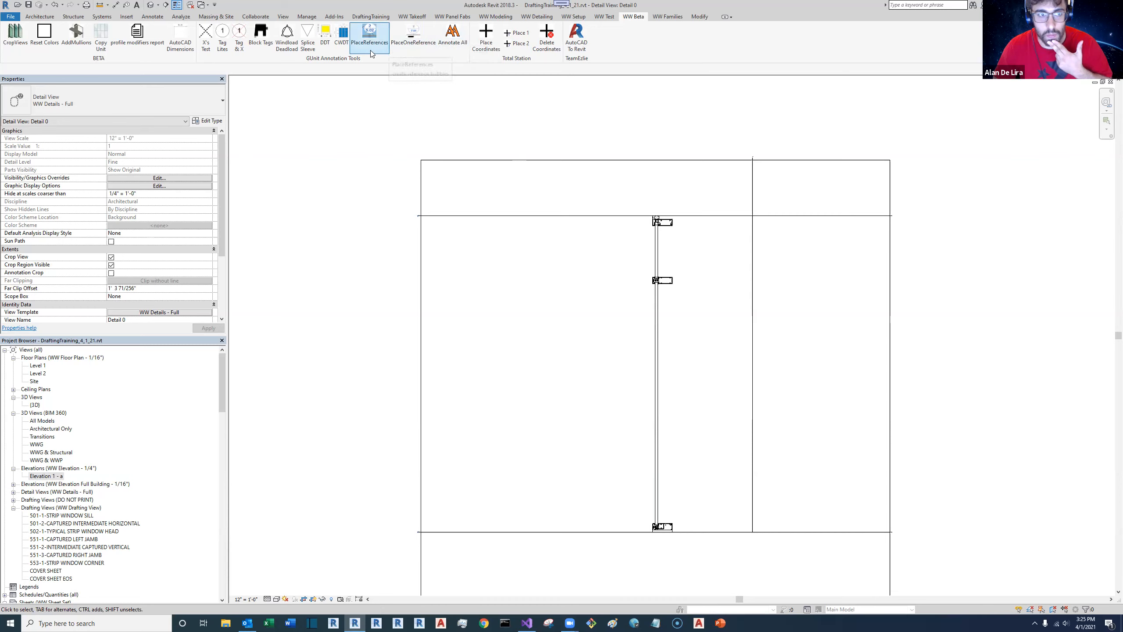
pyautogui.click(333, 50)
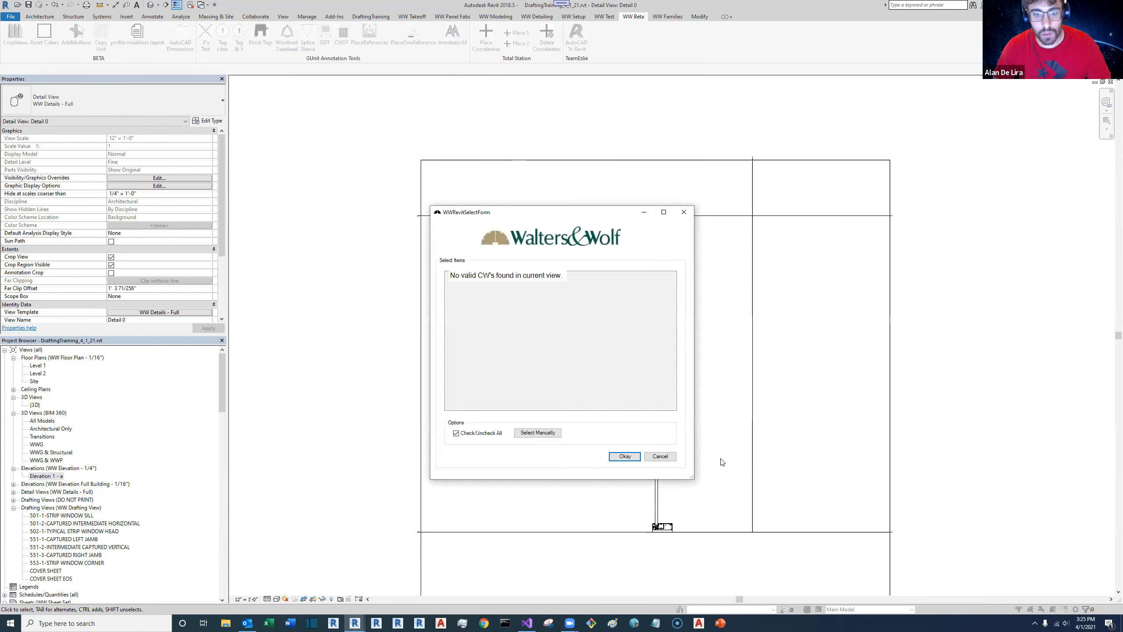
pyautogui.click(553, 433)
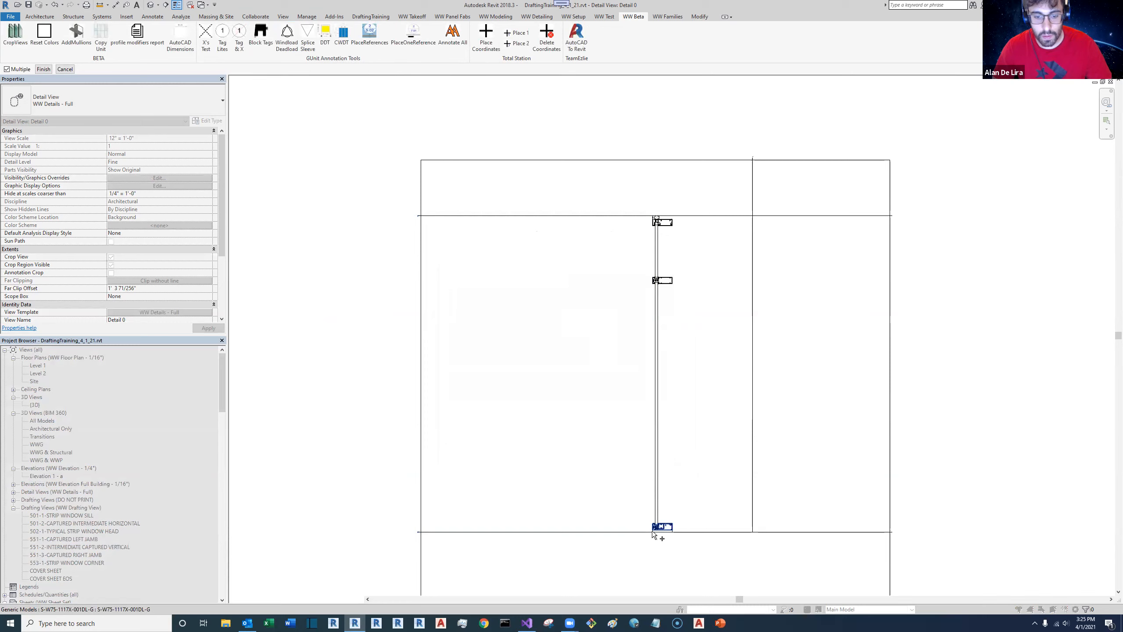
pyautogui.click(650, 520)
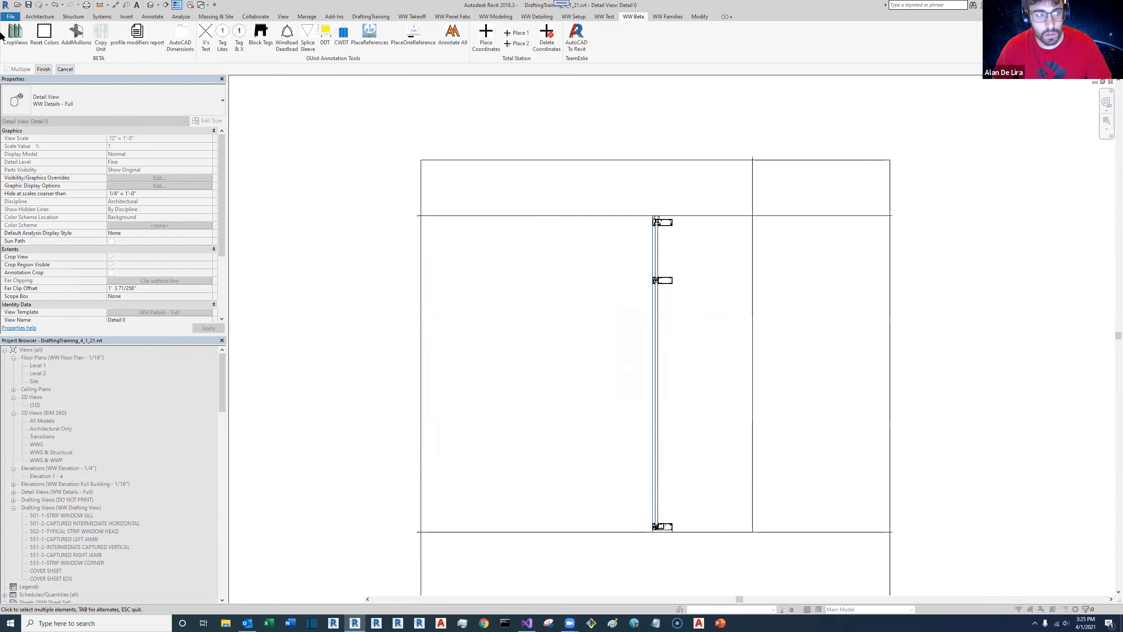
pyautogui.click(43, 69)
pyautogui.click(621, 522)
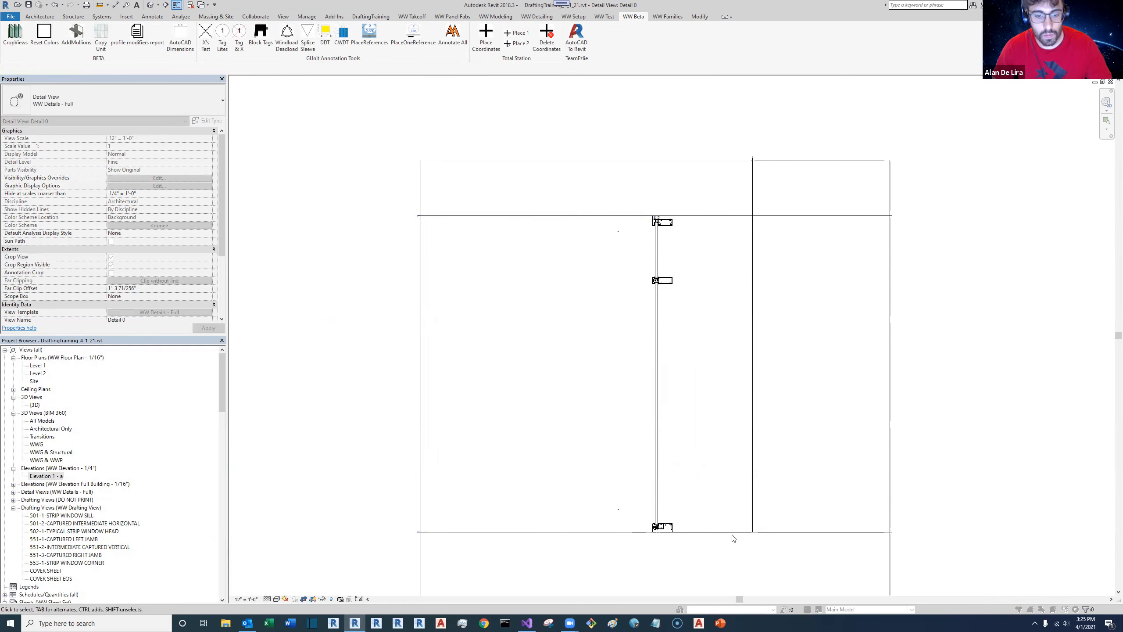
# Step: Examine the deadload symbol's size beside the sill against the whole wall section
pyautogui.scroll(5, 619, 521)
pyautogui.scroll(4, 599, 497)
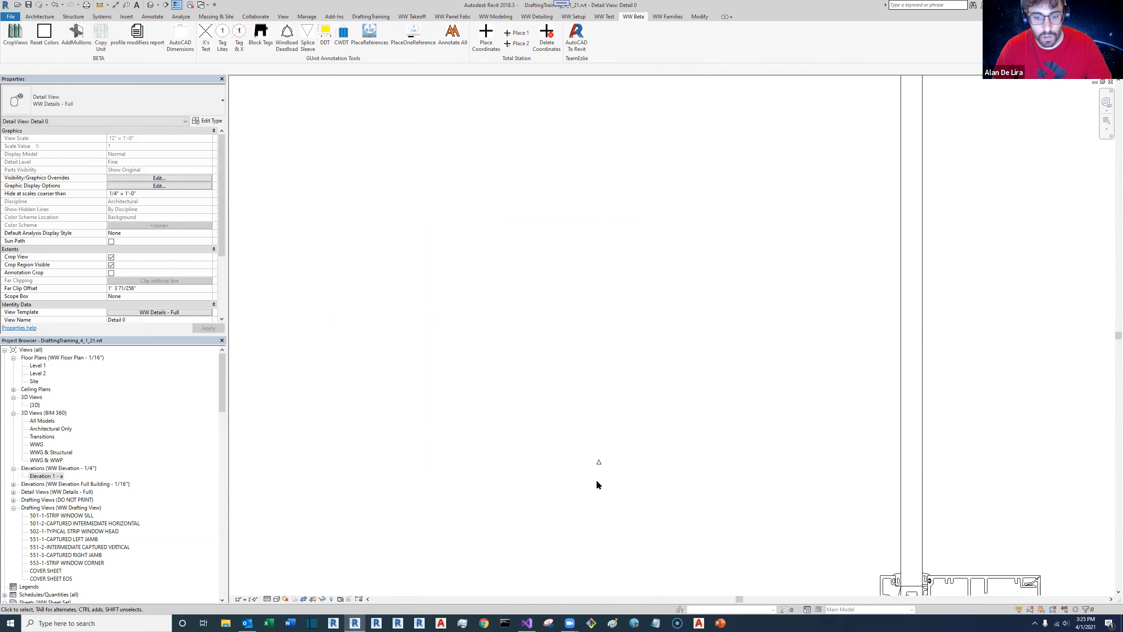
pyautogui.scroll(-2, 598, 458)
pyautogui.click(598, 458)
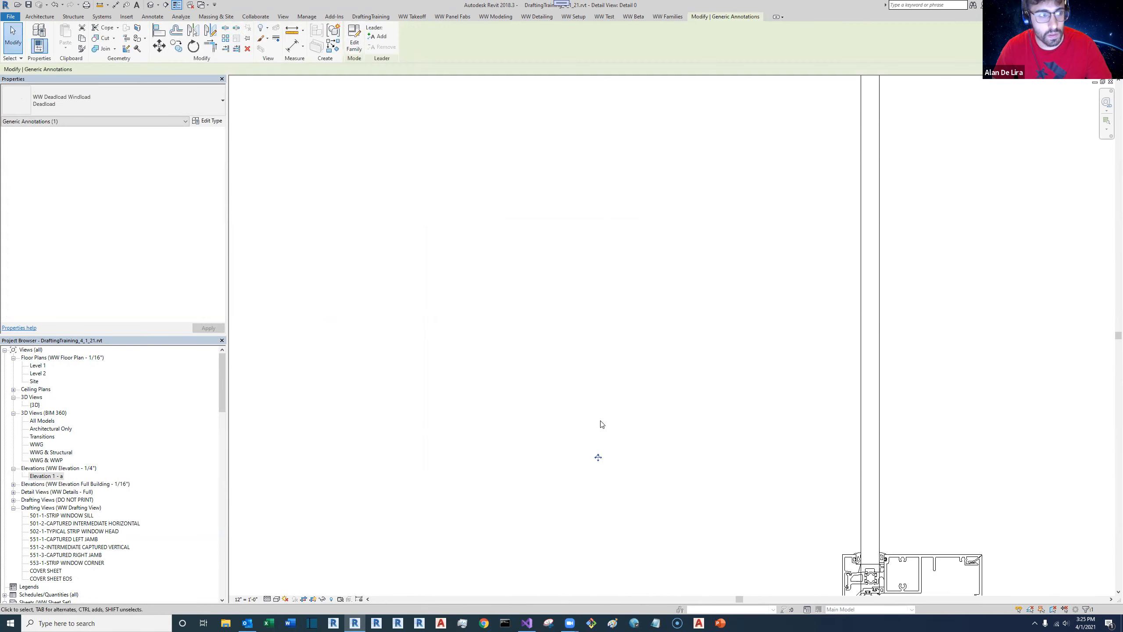
pyautogui.scroll(-7, 604, 410)
pyautogui.moveTo(613, 217); pyautogui.dragTo(609, 277, button='middle')
pyautogui.click(393, 295)
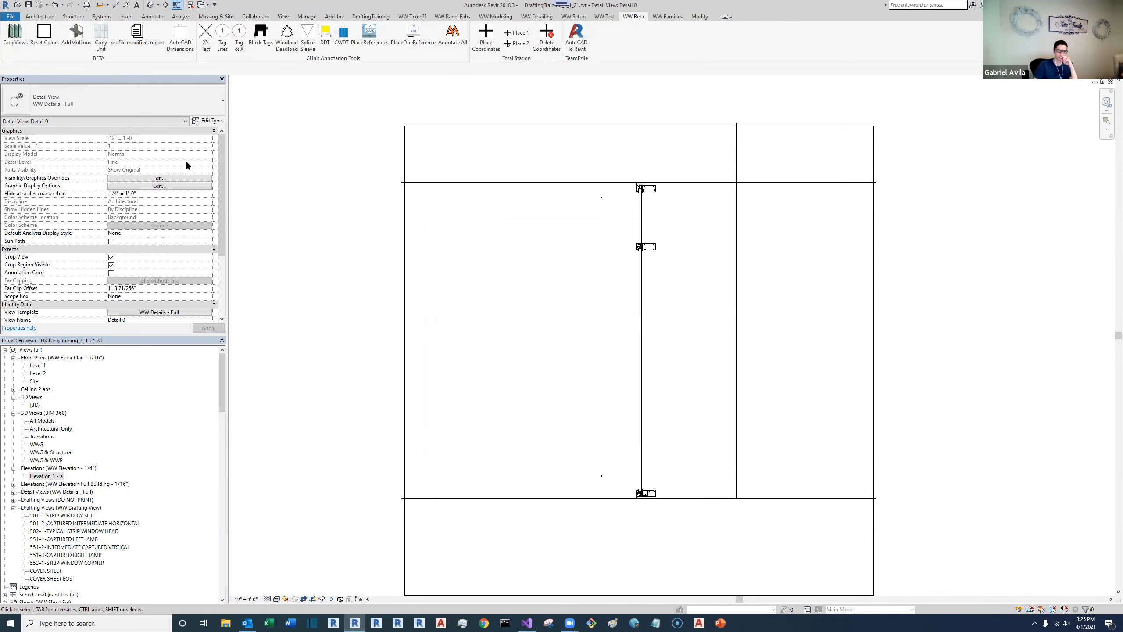
# Step: Review the detail view's type properties and the available detail and section view types
pyautogui.click(211, 126)
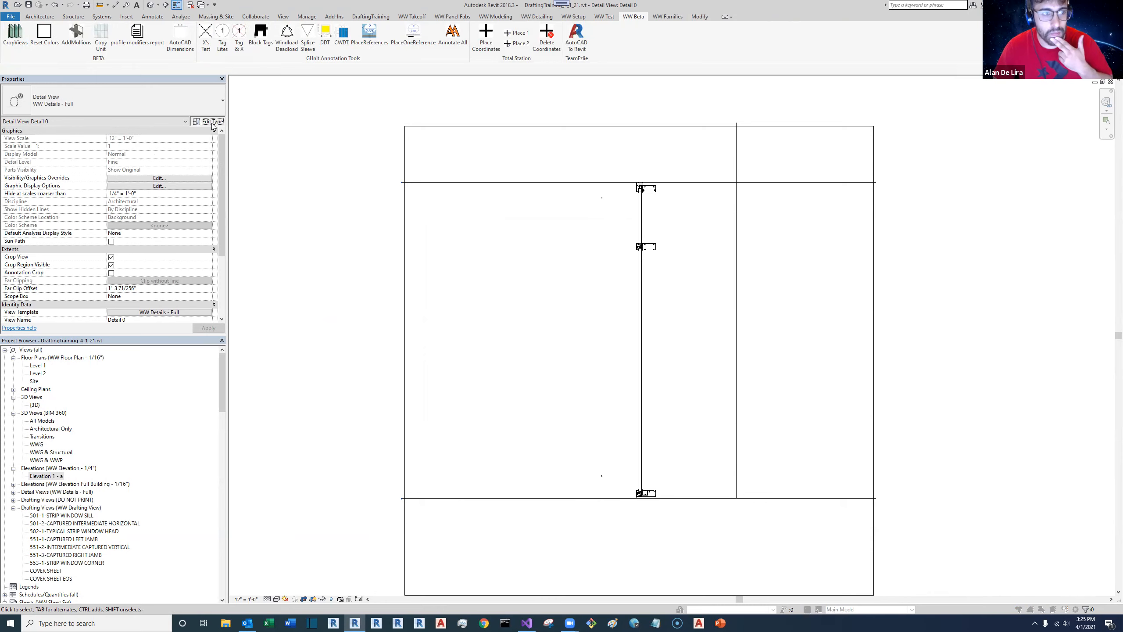
pyautogui.moveTo(972, 199); pyautogui.dragTo(427, 134)
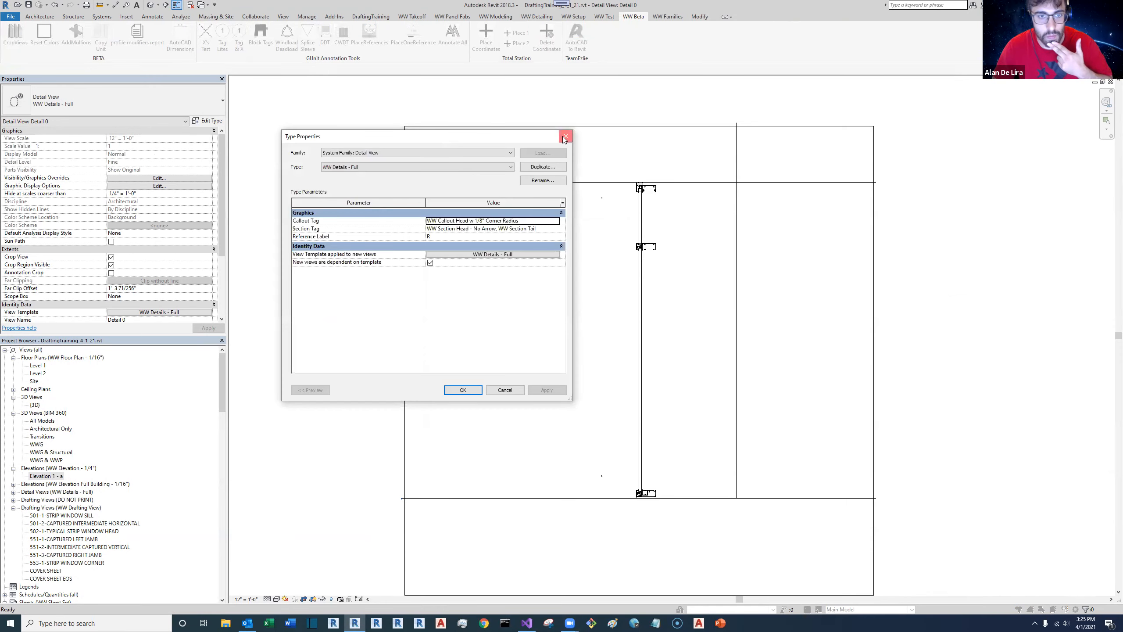
pyautogui.click(567, 133)
pyautogui.click(156, 103)
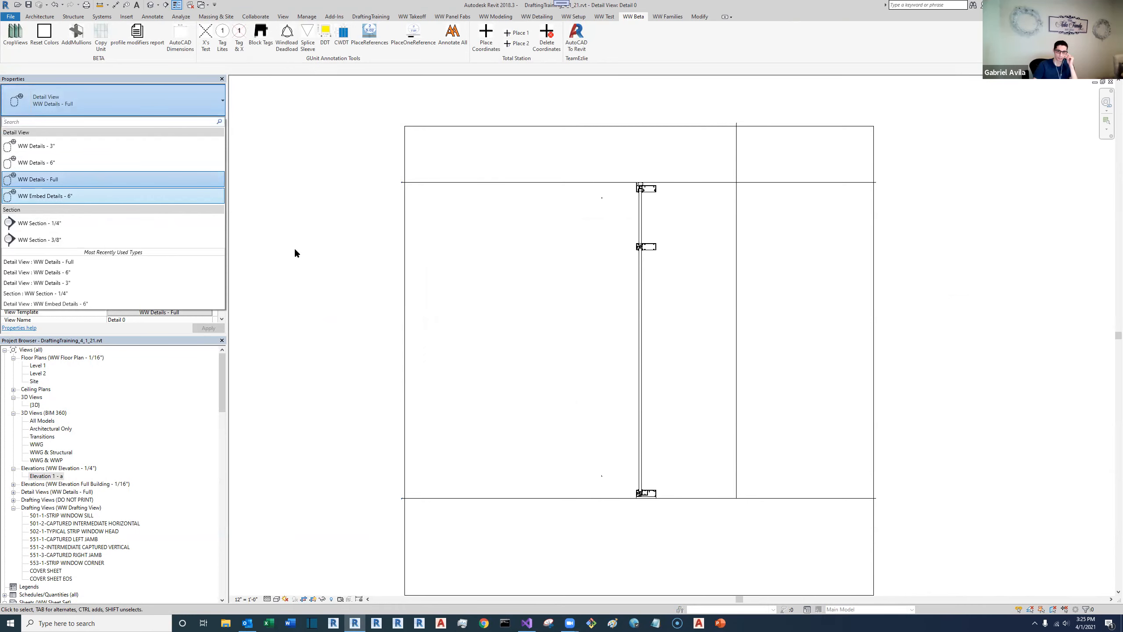
pyautogui.click(327, 260)
pyautogui.scroll(-1, 673, 303)
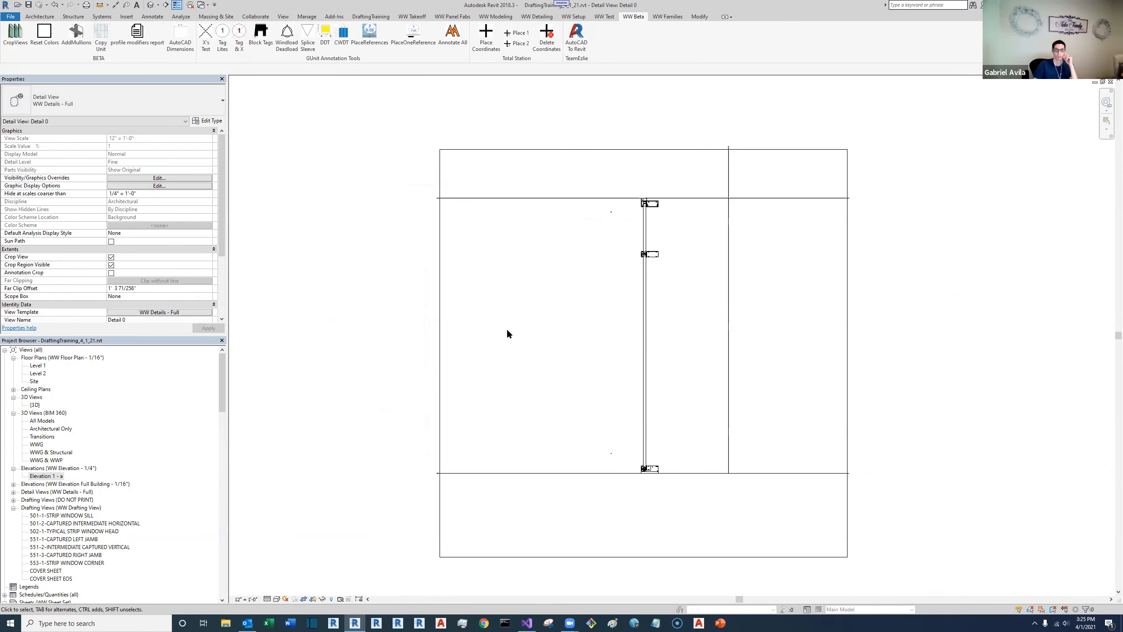
# Step: Close the detail view and delete its section from the G Unit System elevation
pyautogui.click(1111, 82)
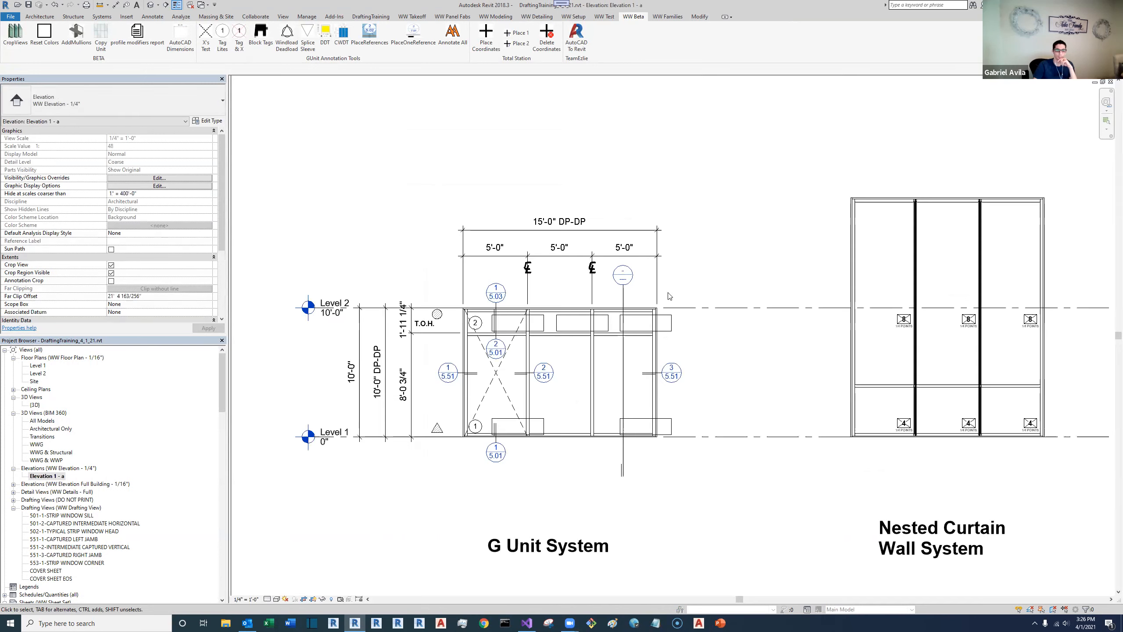
pyautogui.click(623, 372)
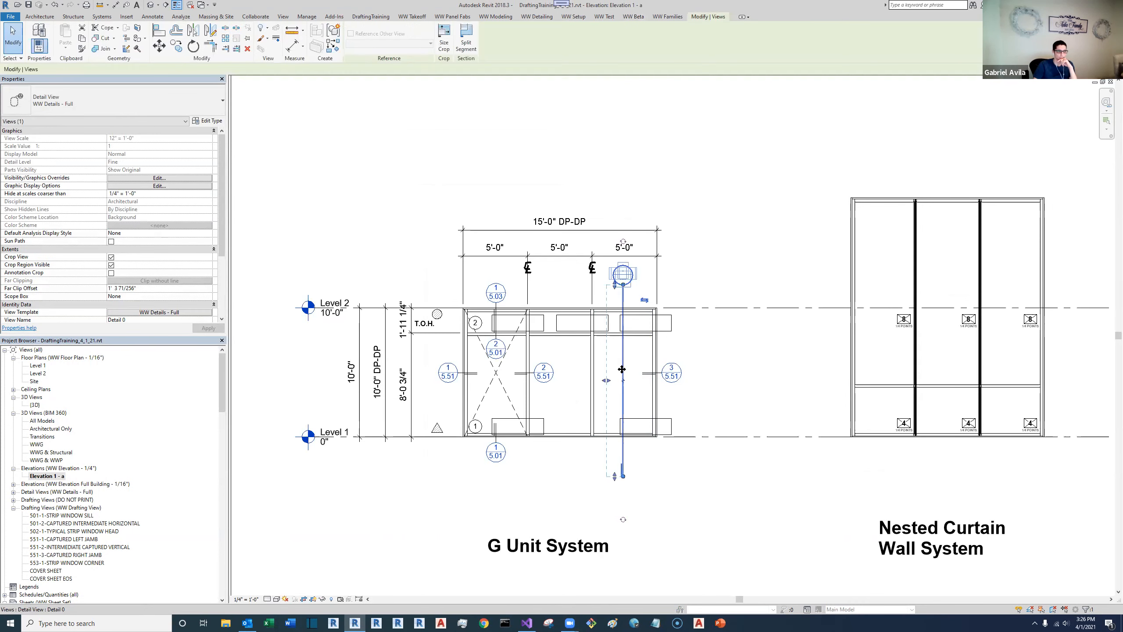
pyautogui.press('Delete')
pyautogui.click(594, 342)
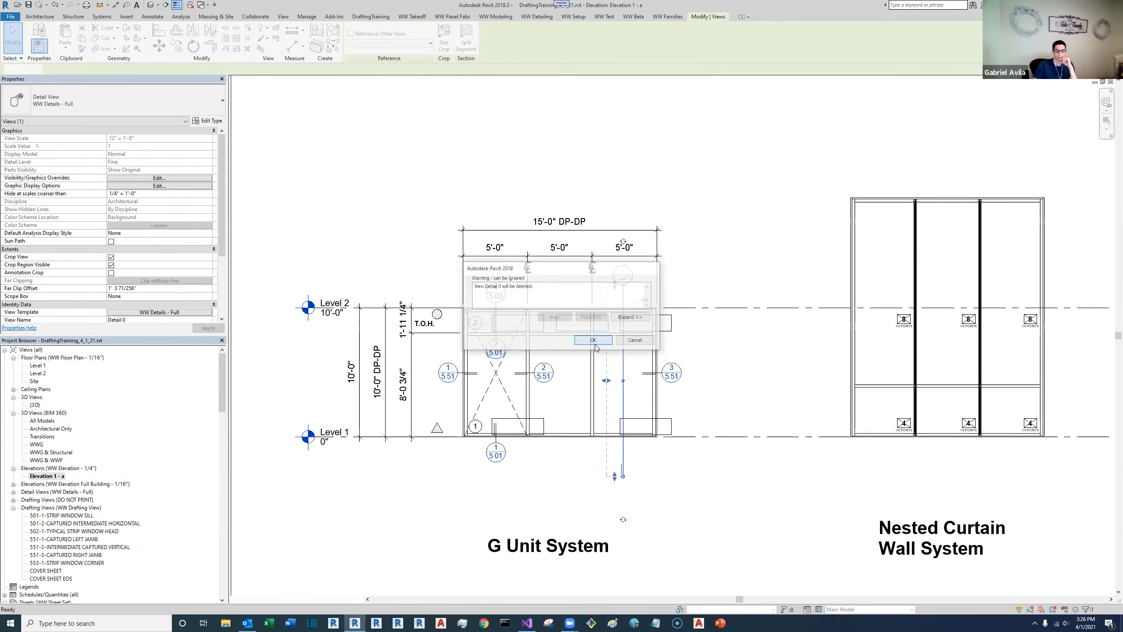
# Step: Draw a WW Section - 1/4" vertical section through the G Unit System wall's third bay, from above the head down past the sill
pyautogui.click(284, 16)
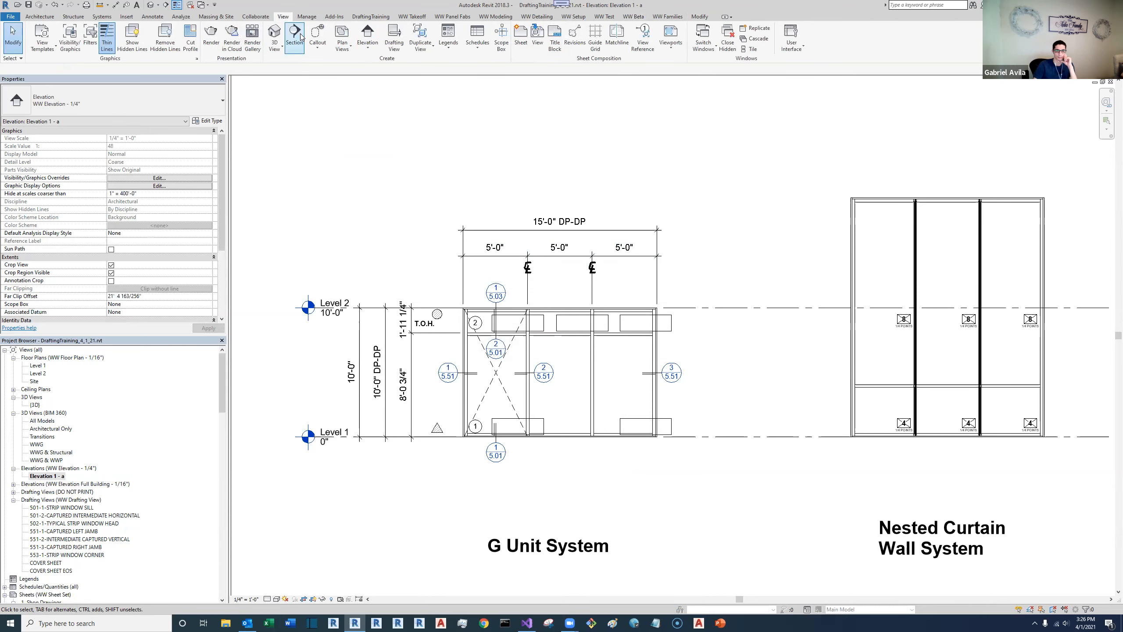
pyautogui.click(295, 38)
pyautogui.click(133, 101)
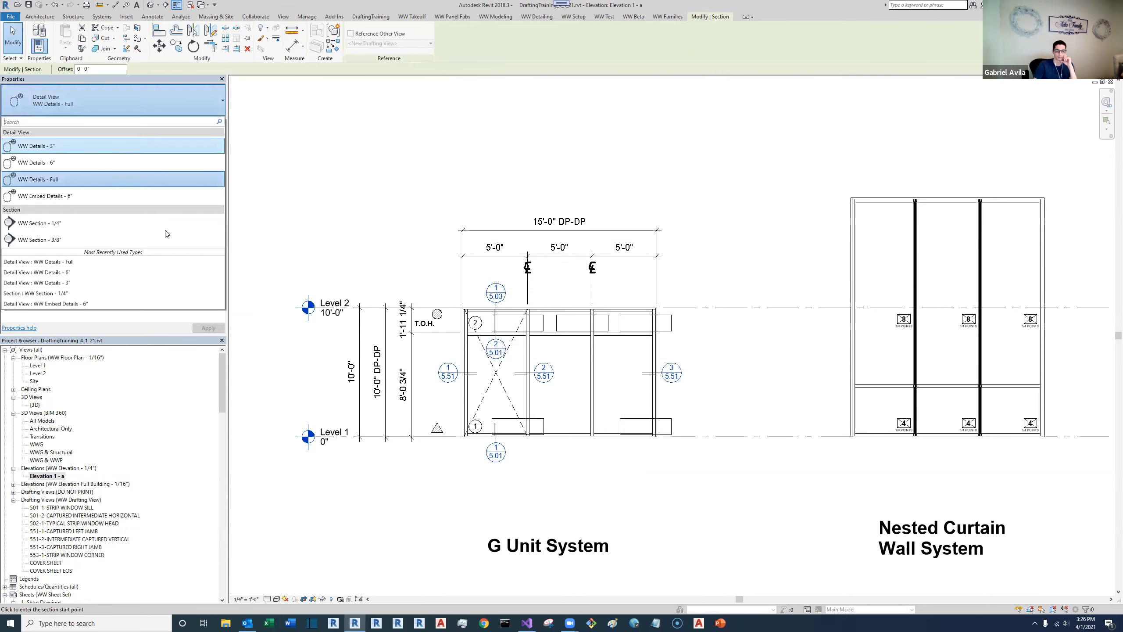
pyautogui.click(56, 231)
pyautogui.click(625, 276)
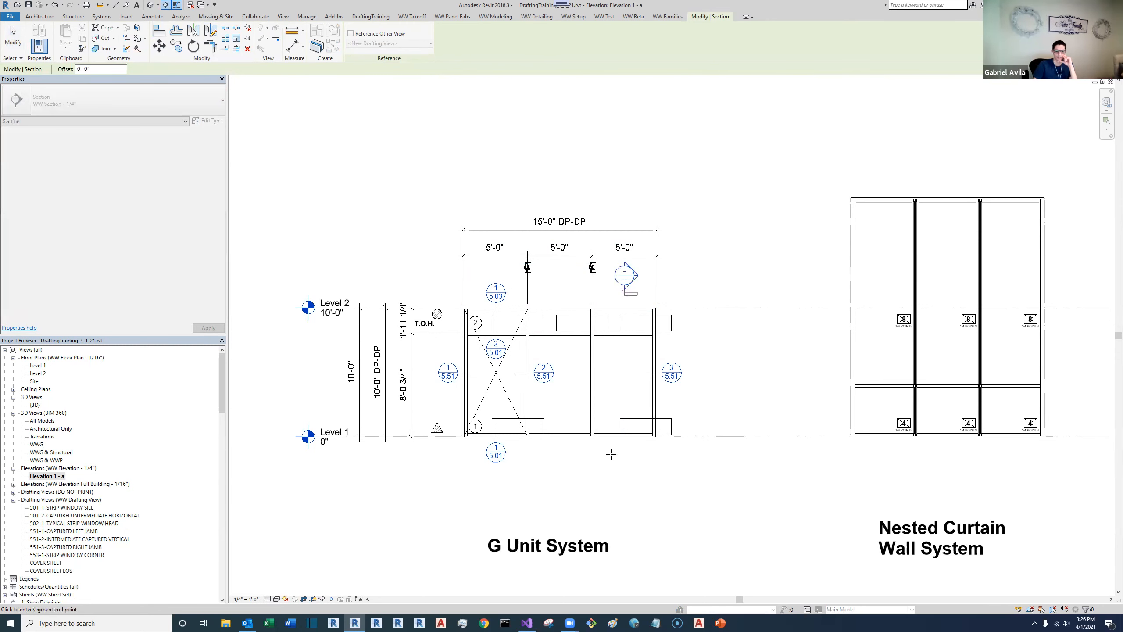
pyautogui.click(617, 496)
# Step: Face the new section toward the bay's left mullion with a far clip offset of about 1'-2", and open its view
pyautogui.scroll(1, 659, 482)
pyautogui.click(594, 277)
pyautogui.moveTo(549, 386); pyautogui.dragTo(599, 387)
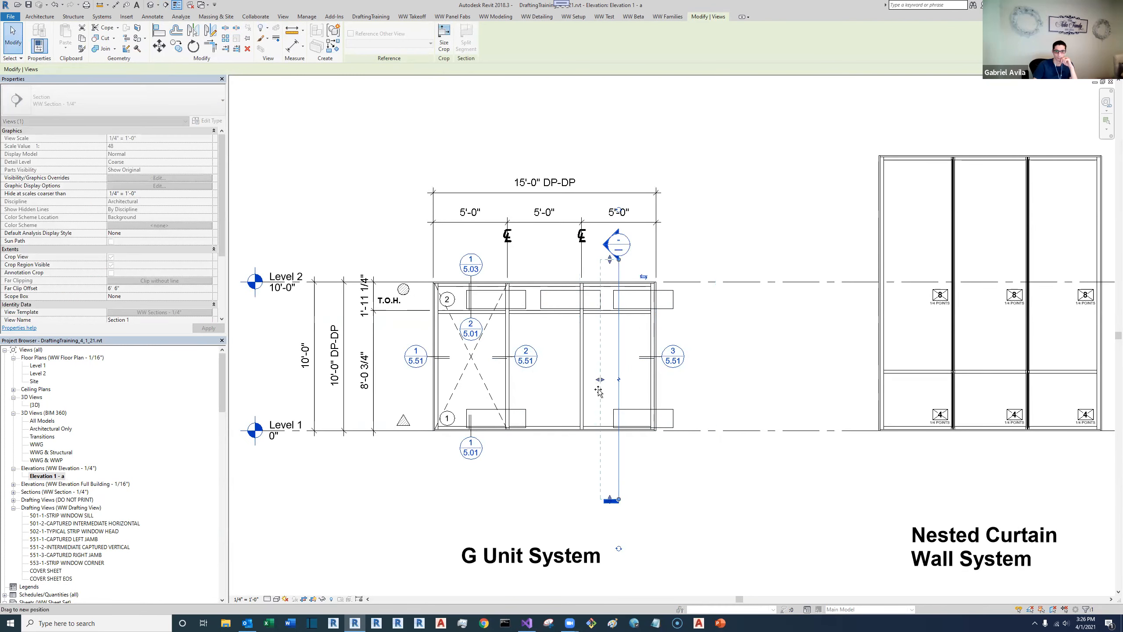
pyautogui.click(703, 363)
pyautogui.doubleClick(620, 245)
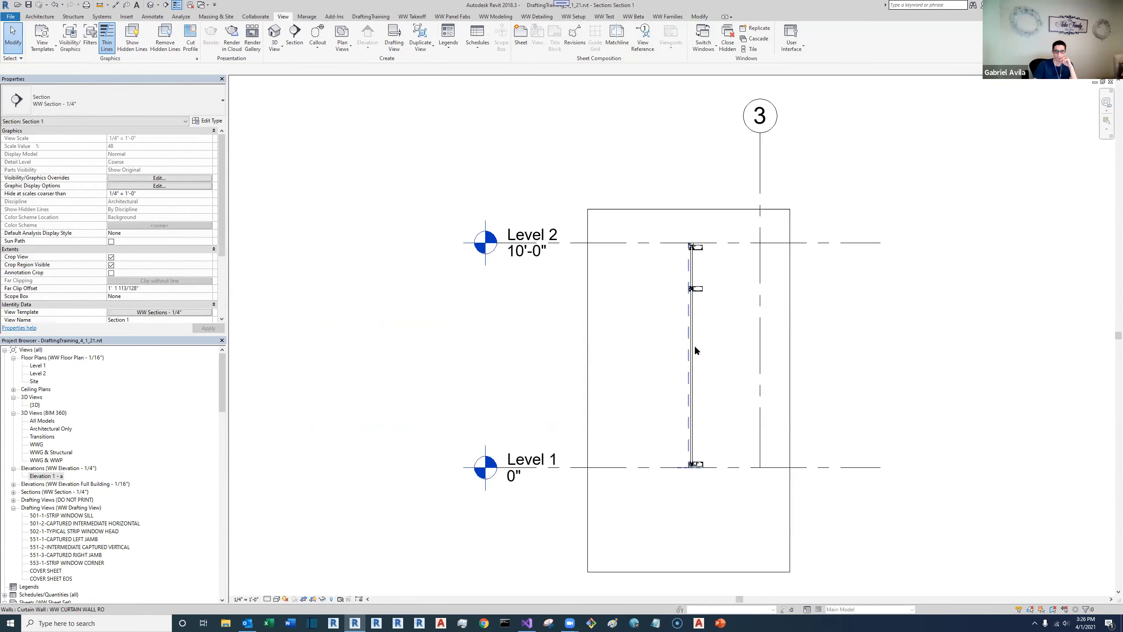
pyautogui.scroll(2, 694, 344)
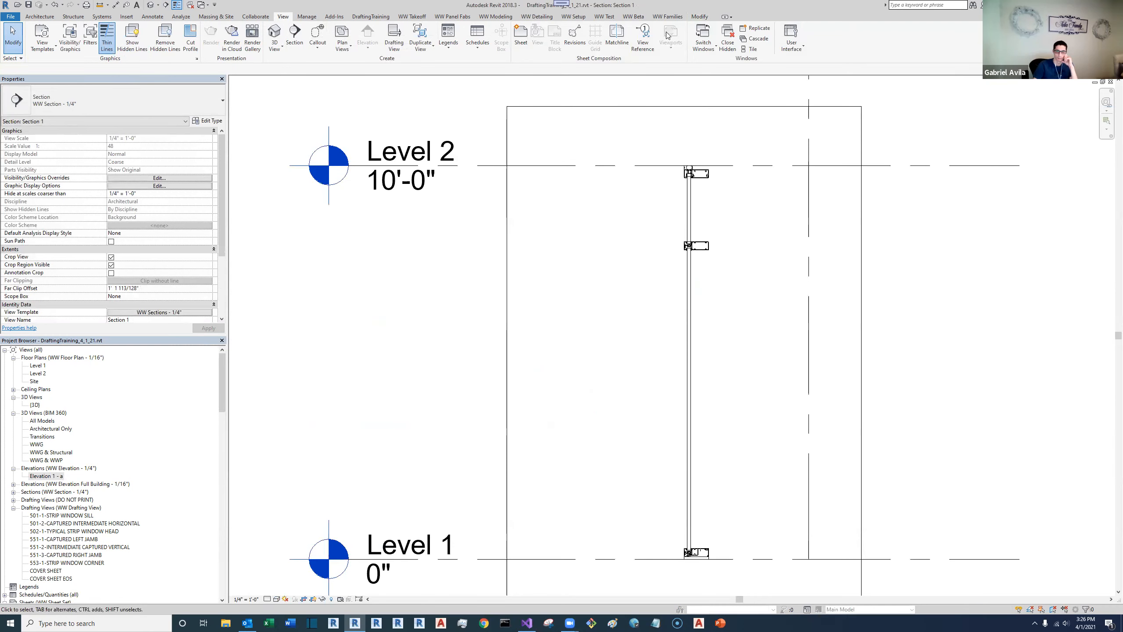
# Step: Try placing windload and deadload symbols for WW CURTAIN WALL RO in the section view, and undo them
pyautogui.click(633, 17)
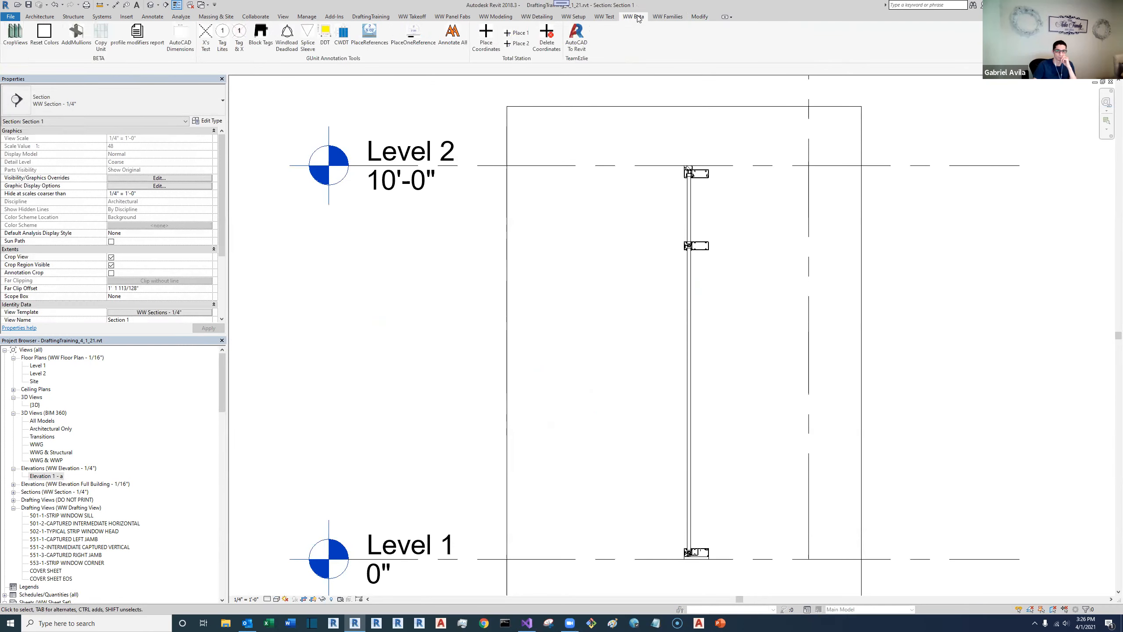
pyautogui.click(308, 42)
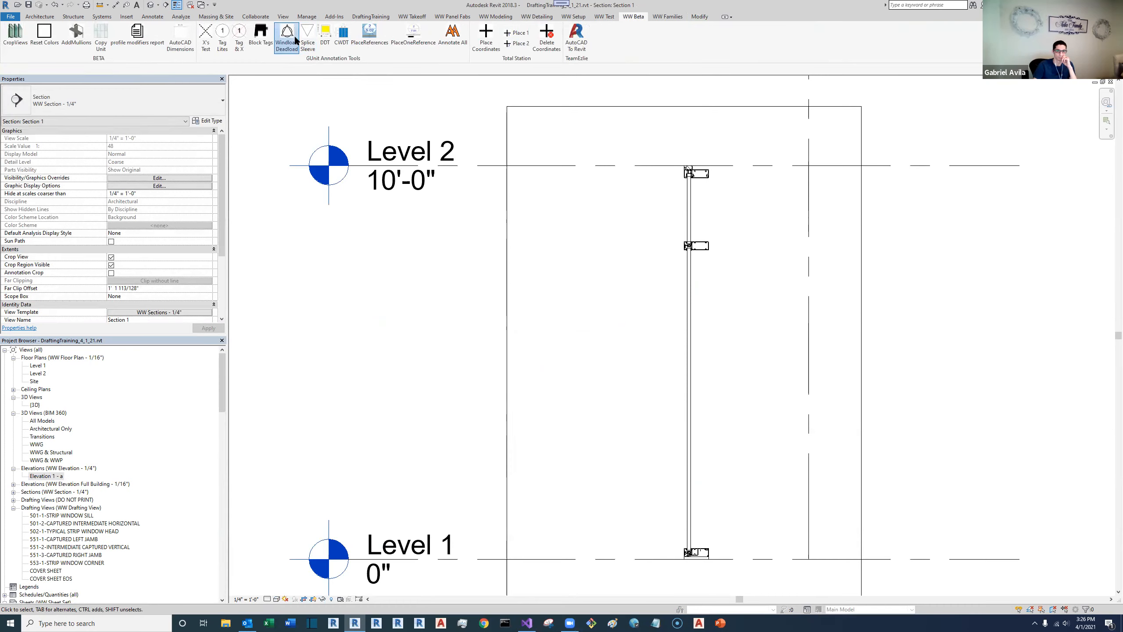
pyautogui.click(480, 274)
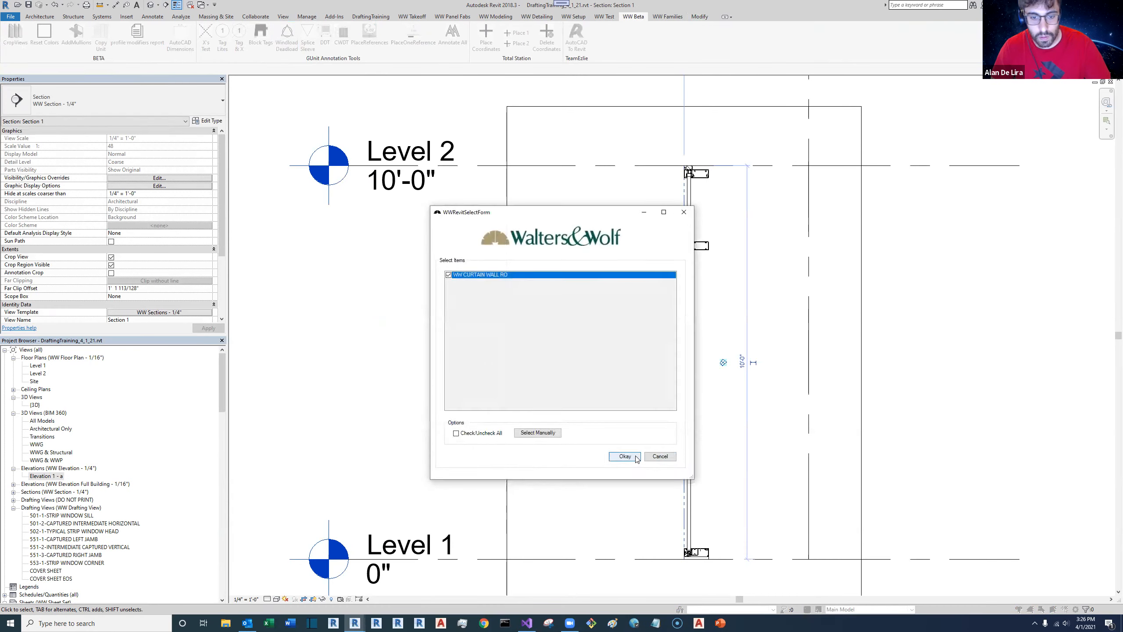
pyautogui.click(625, 457)
pyautogui.scroll(-2, 747, 508)
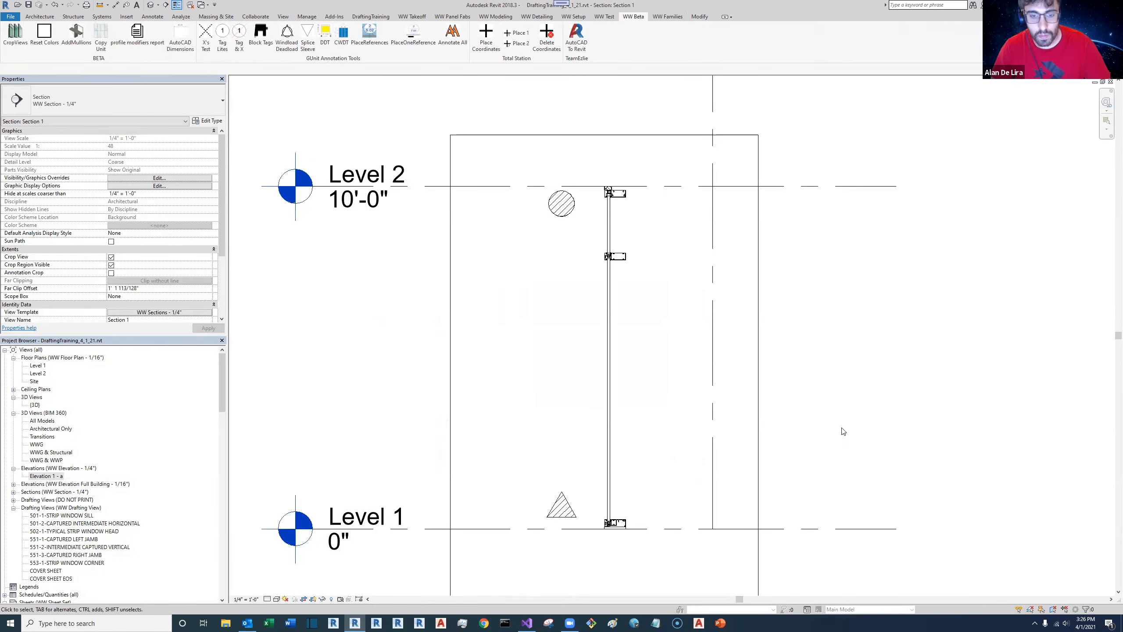
pyautogui.scroll(-2, 588, 286)
pyautogui.scroll(2, 591, 286)
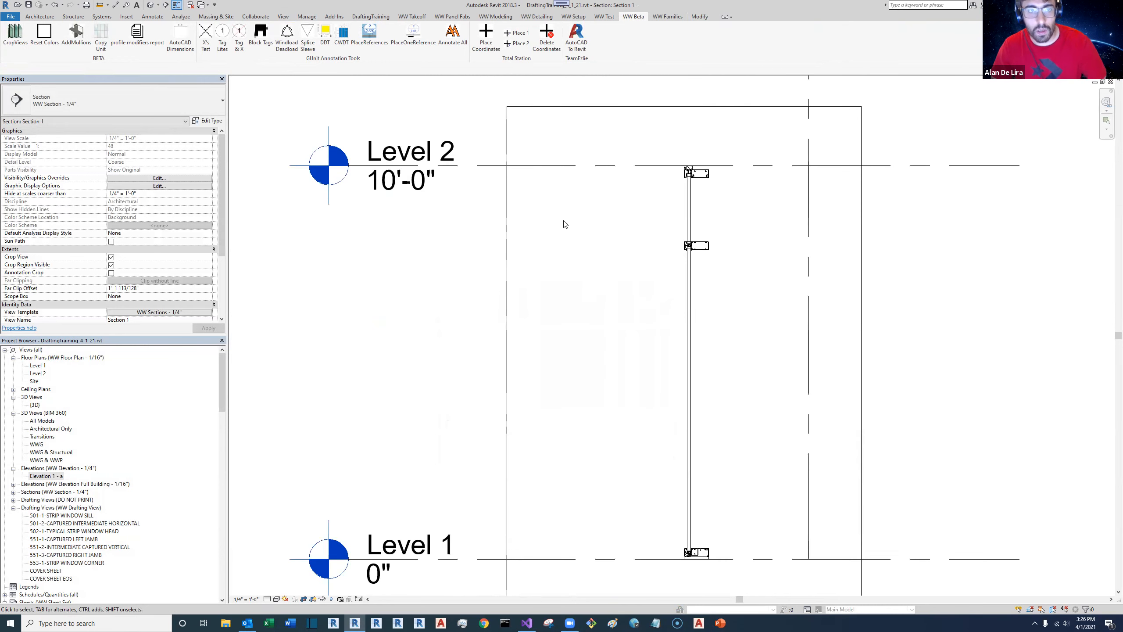
# Step: Run Annotate All on WW CURTAIN WALL RO in the section view, accepting current-view block tags with 1/4 POINTS text at bottom right
pyautogui.scroll(-1, 566, 224)
pyautogui.click(452, 33)
pyautogui.click(487, 275)
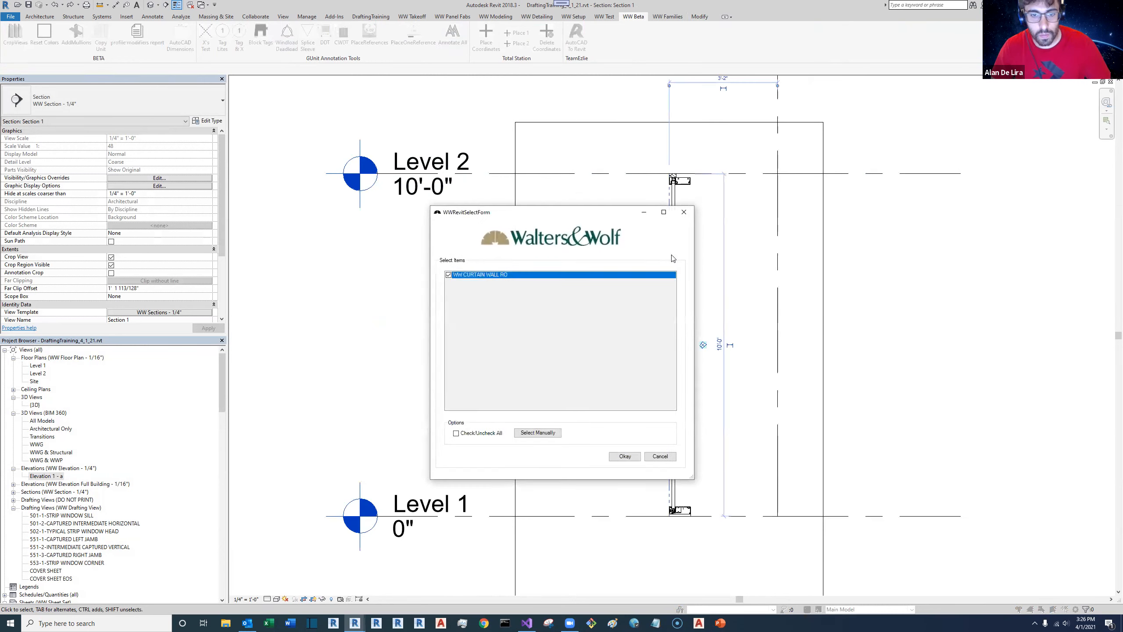
pyautogui.click(621, 457)
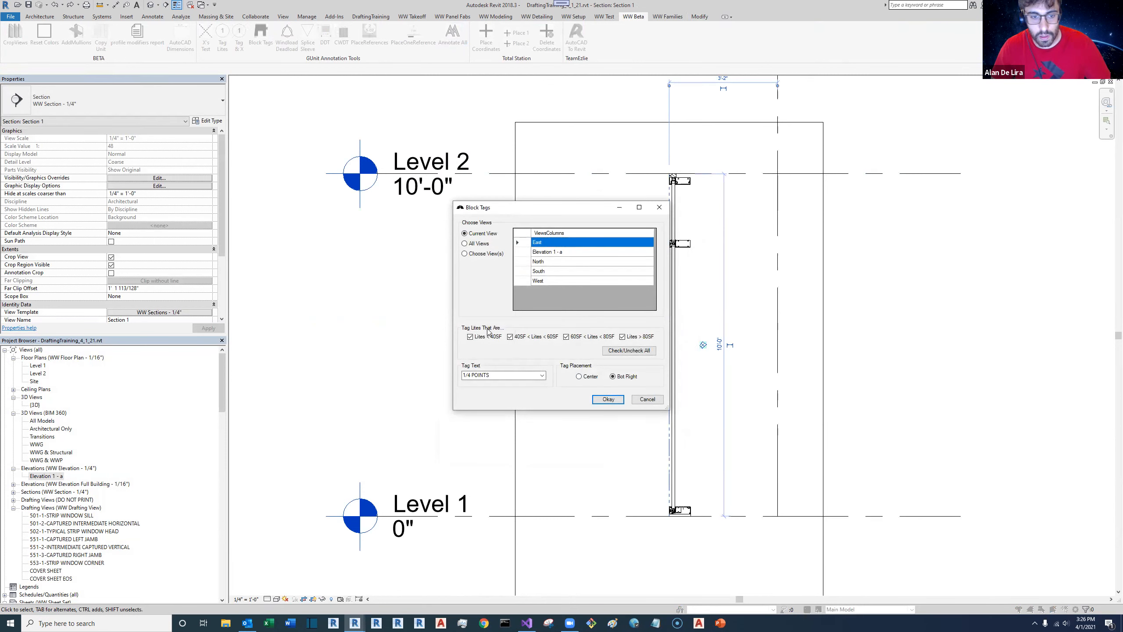
pyautogui.click(608, 399)
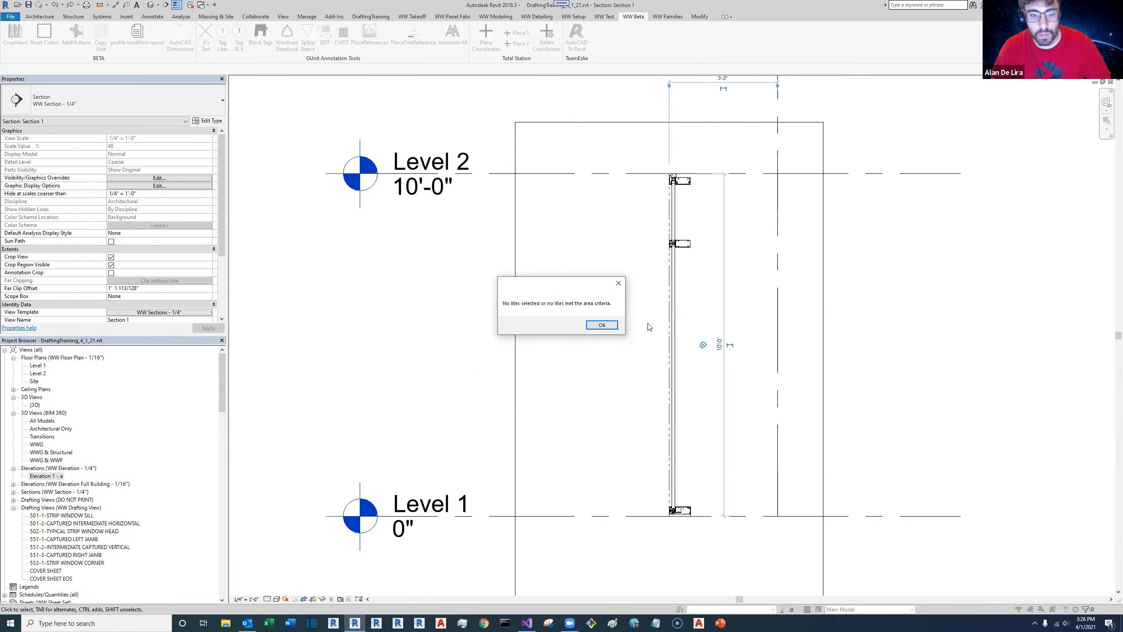
pyautogui.click(602, 325)
# Step: Place the right-oriented detail references for the wall's sill, 501-2 captured intermediate horizontal and 502-1 typical strip window head
pyautogui.click(179, 391)
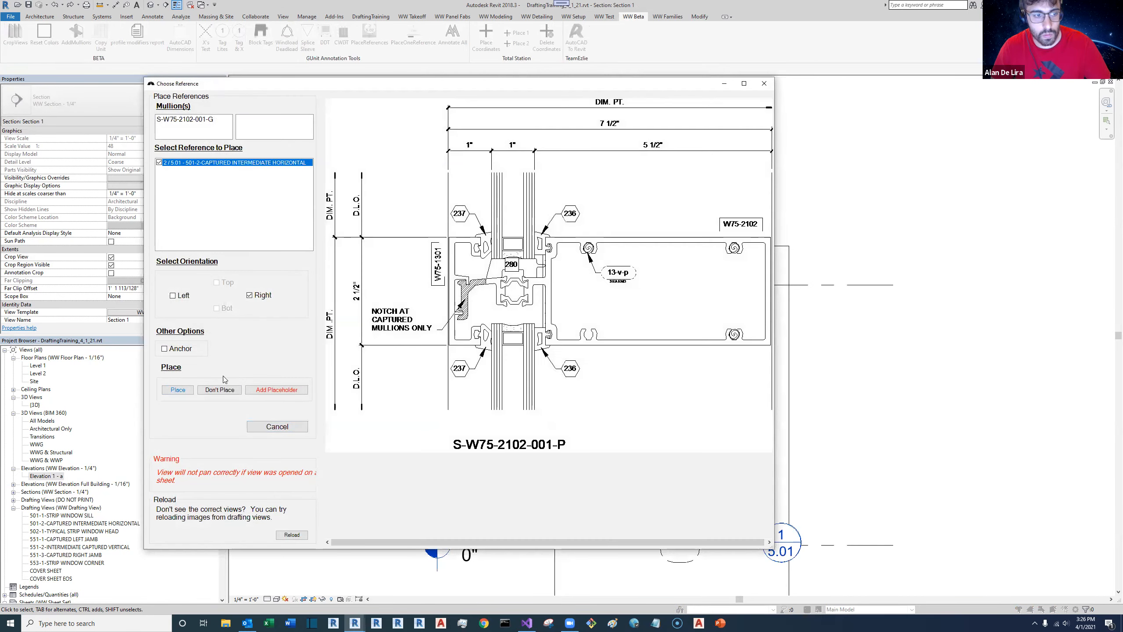
pyautogui.click(181, 388)
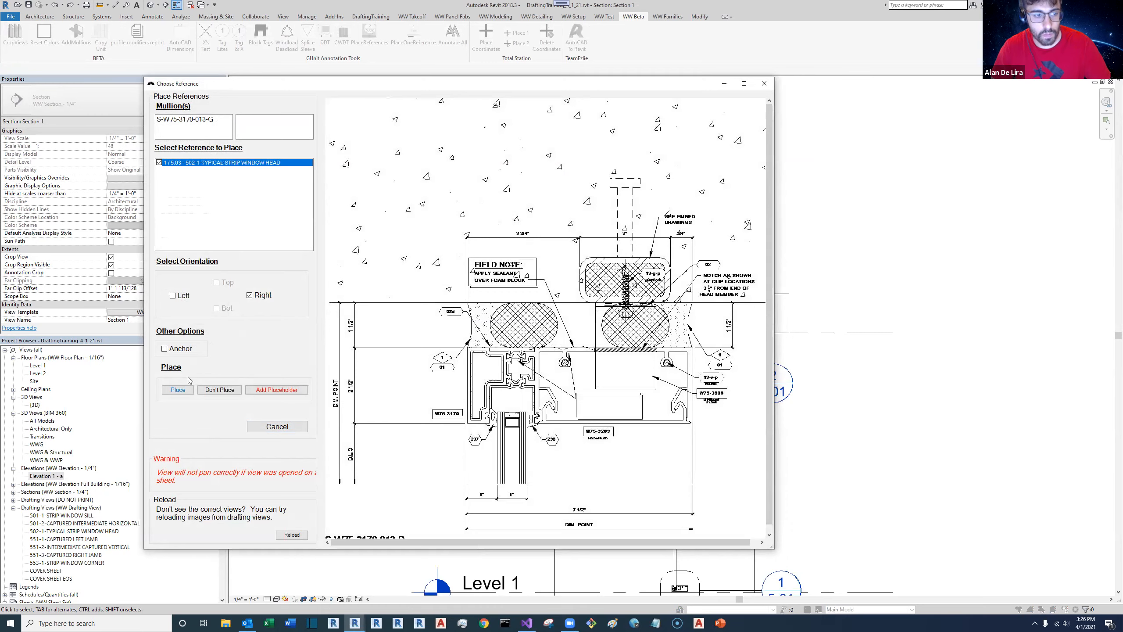
pyautogui.scroll(-1, 606, 351)
pyautogui.moveTo(606, 351); pyautogui.dragTo(549, 316, button='middle')
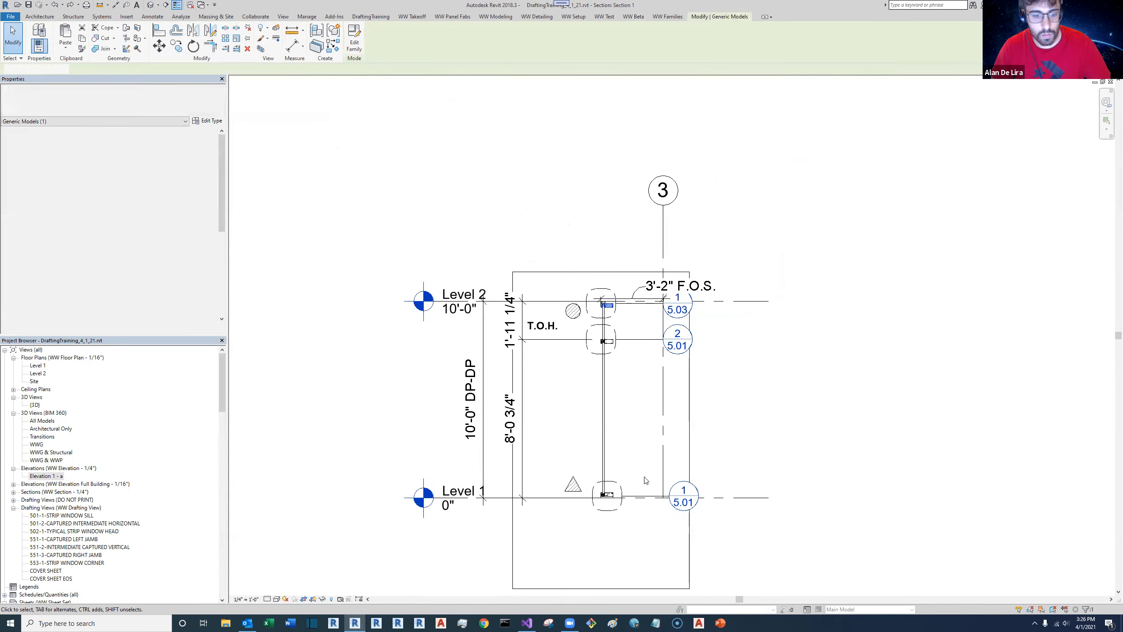
# Step: Enlarge the section view's crop region on both sides and at the top so it encloses all the wall annotations
pyautogui.scroll(-1, 555, 474)
pyautogui.moveTo(554, 473); pyautogui.dragTo(565, 450, button='middle')
pyautogui.click(532, 412)
pyautogui.moveTo(533, 409); pyautogui.dragTo(404, 404)
pyautogui.moveTo(666, 417); pyautogui.dragTo(780, 411)
pyautogui.moveTo(591, 296); pyautogui.dragTo(594, 258)
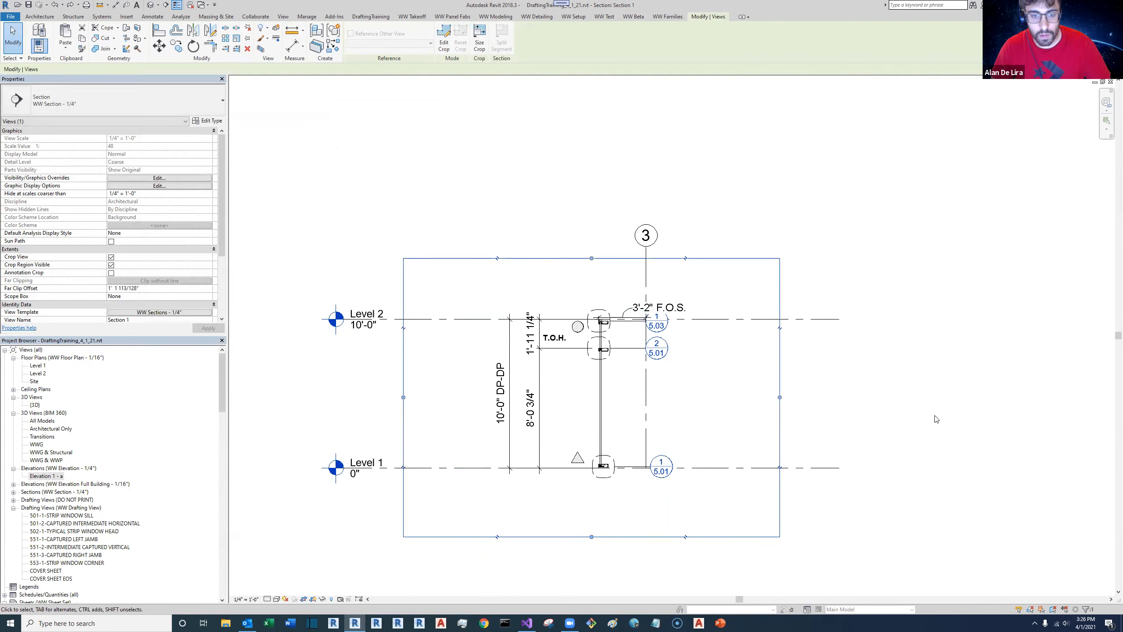
pyautogui.click(937, 419)
# Step: Examine the head, intermediate horizontal and sill detail references along with the dimensions and load symbols in the section view
pyautogui.scroll(4, 573, 363)
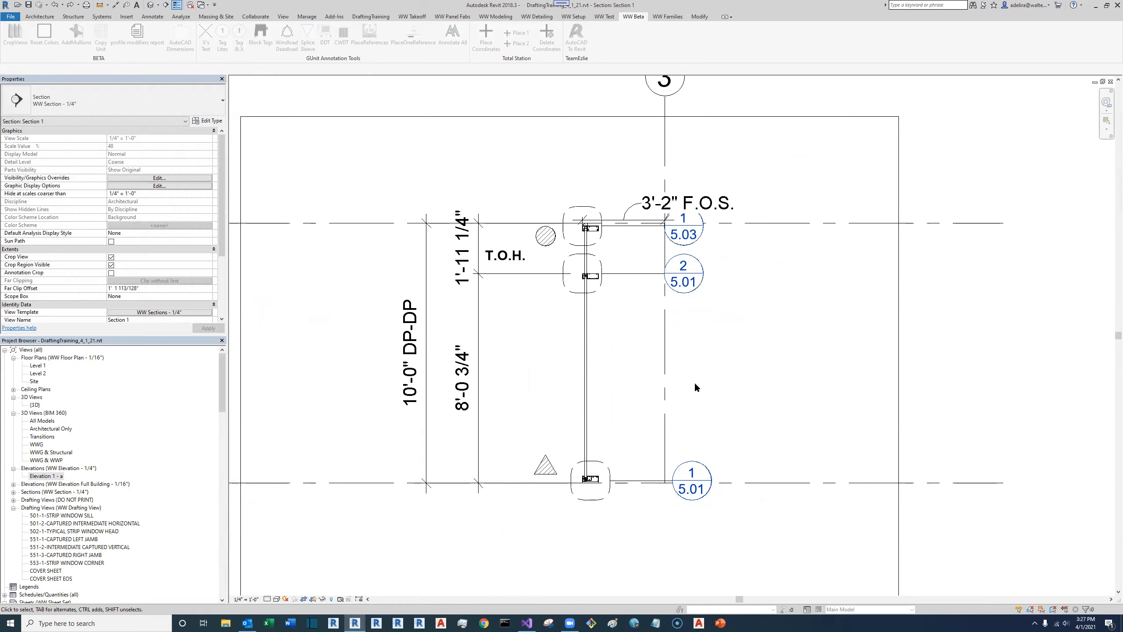
pyautogui.click(641, 230)
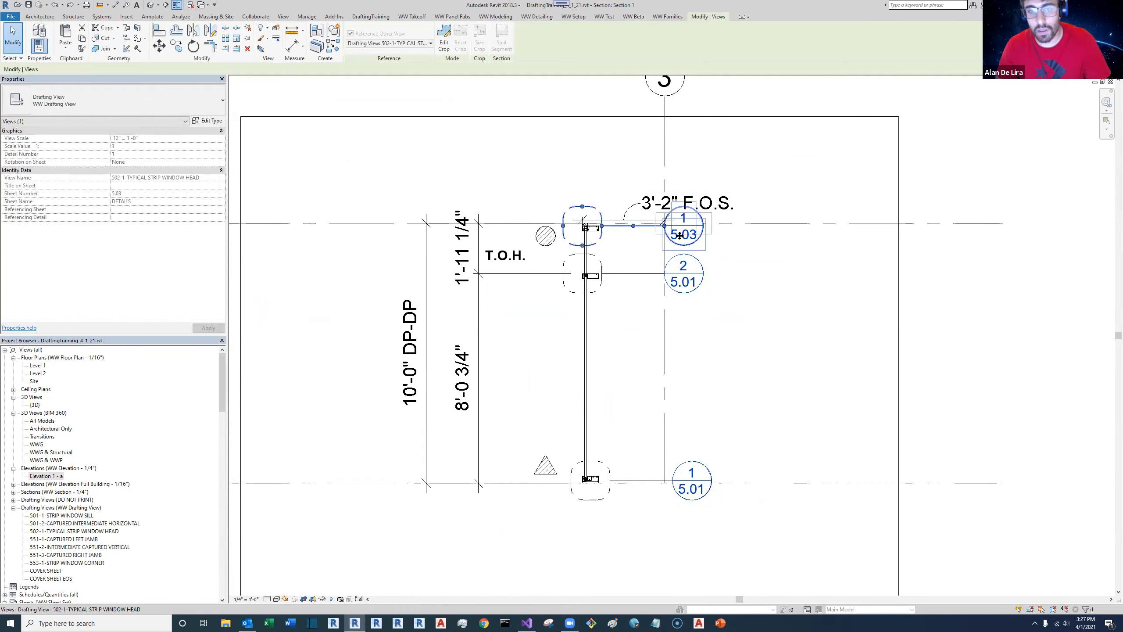
pyautogui.click(685, 305)
pyautogui.click(632, 275)
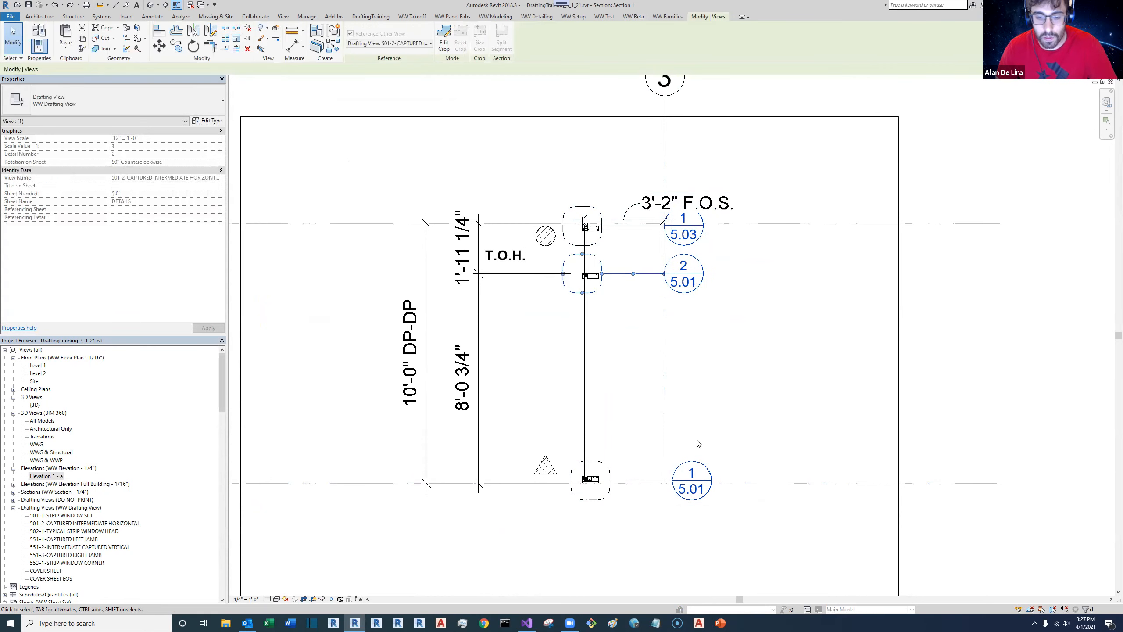
pyautogui.click(608, 476)
pyautogui.moveTo(666, 532); pyautogui.dragTo(673, 482)
pyautogui.click(733, 400)
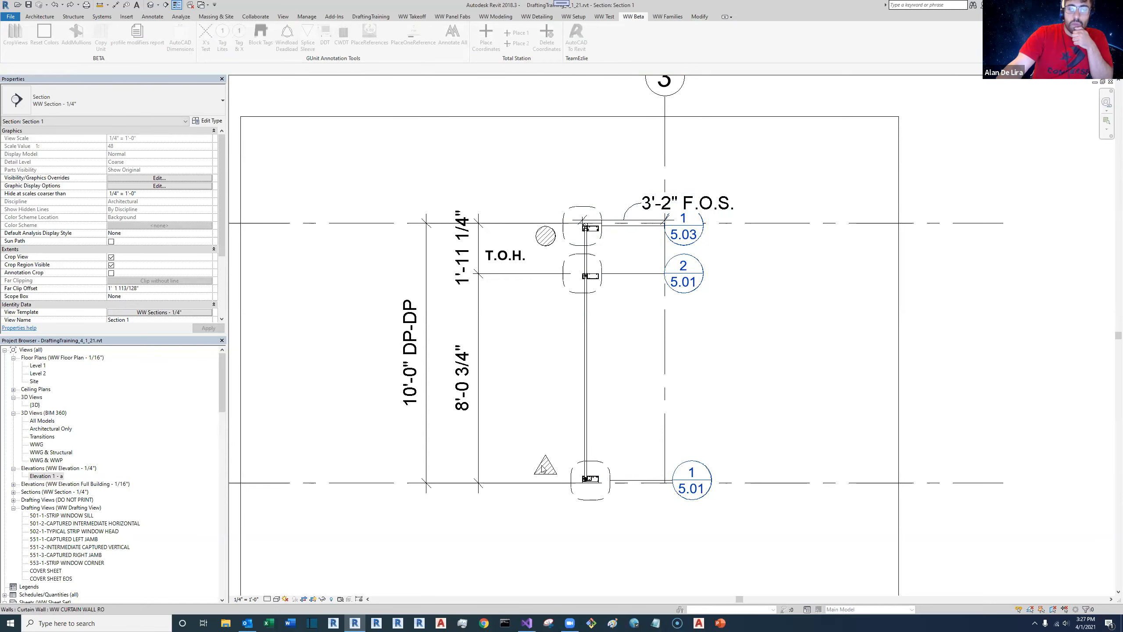
pyautogui.moveTo(440, 451); pyautogui.dragTo(465, 454, button='middle')
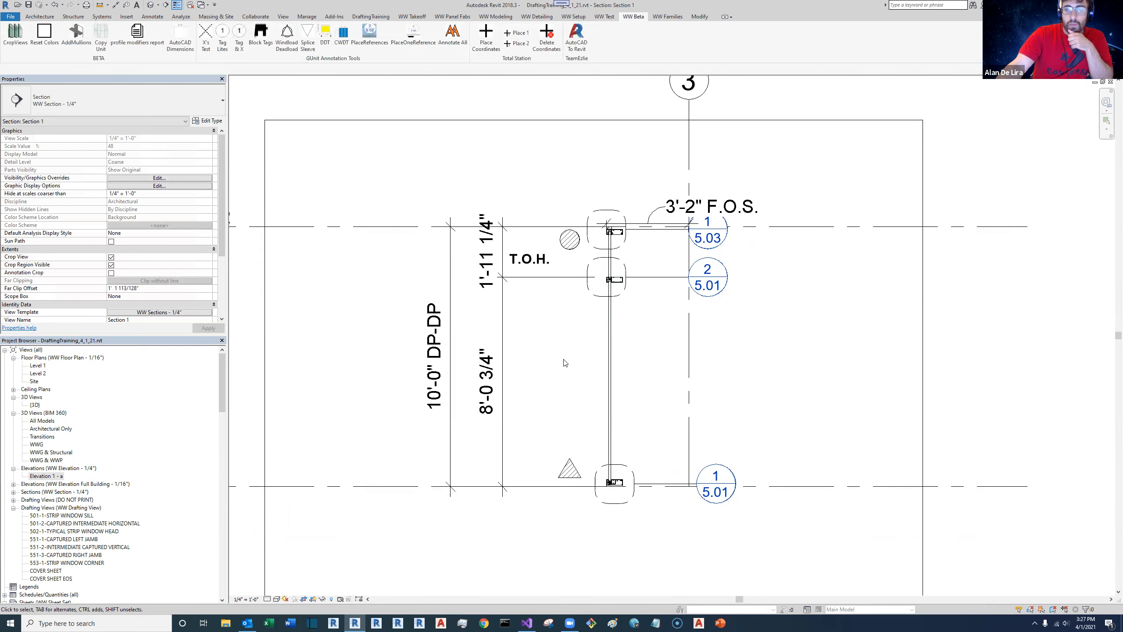
pyautogui.scroll(-3, 551, 364)
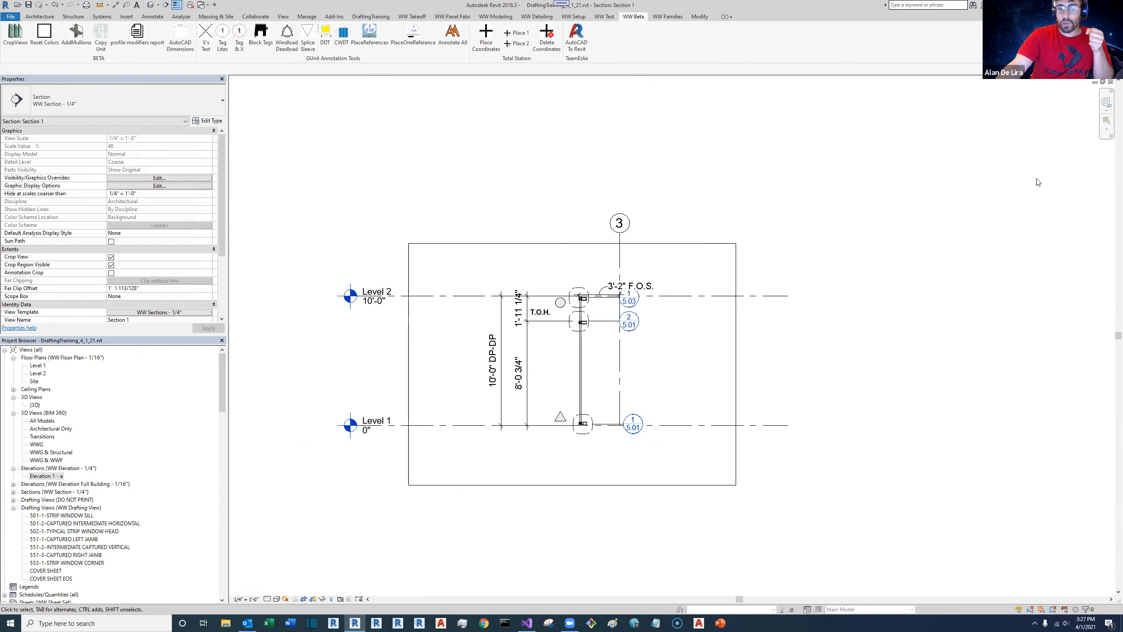
# Step: Close the section view and return to the elevation, showing both the G Unit System and the Nested Curtain Wall System
pyautogui.click(1110, 83)
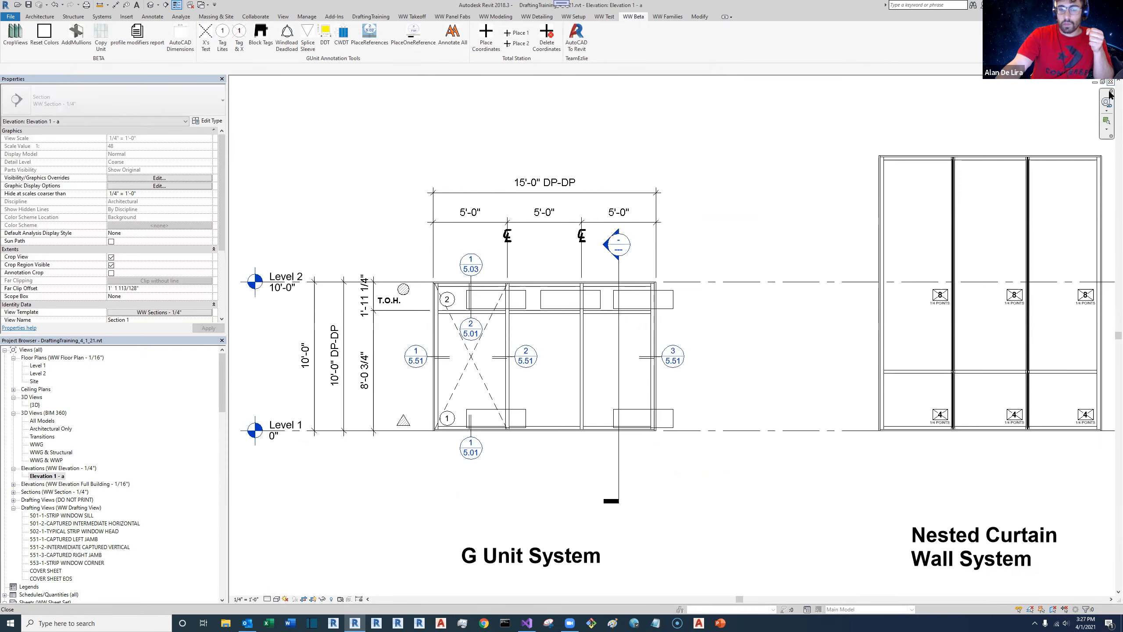
pyautogui.scroll(-2, 671, 399)
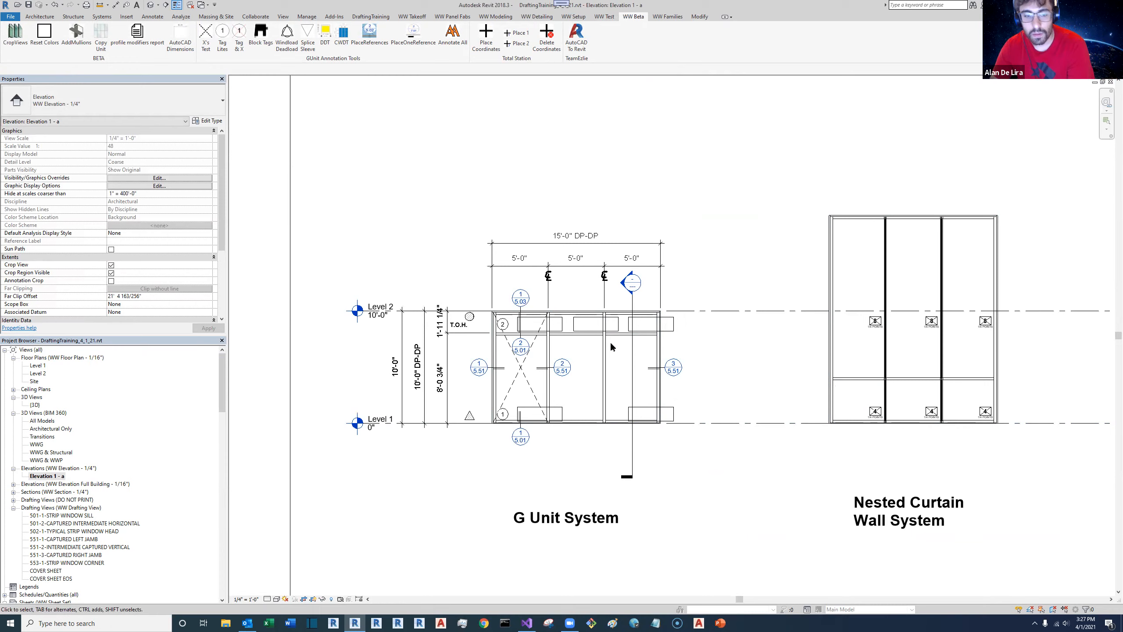
pyautogui.scroll(-2, 865, 442)
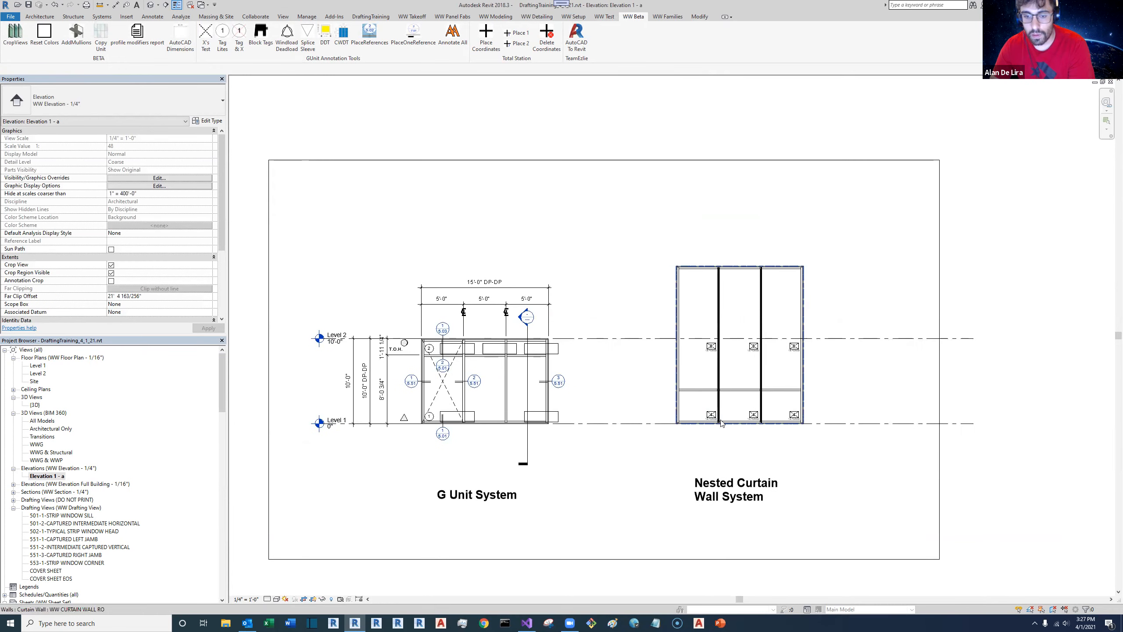